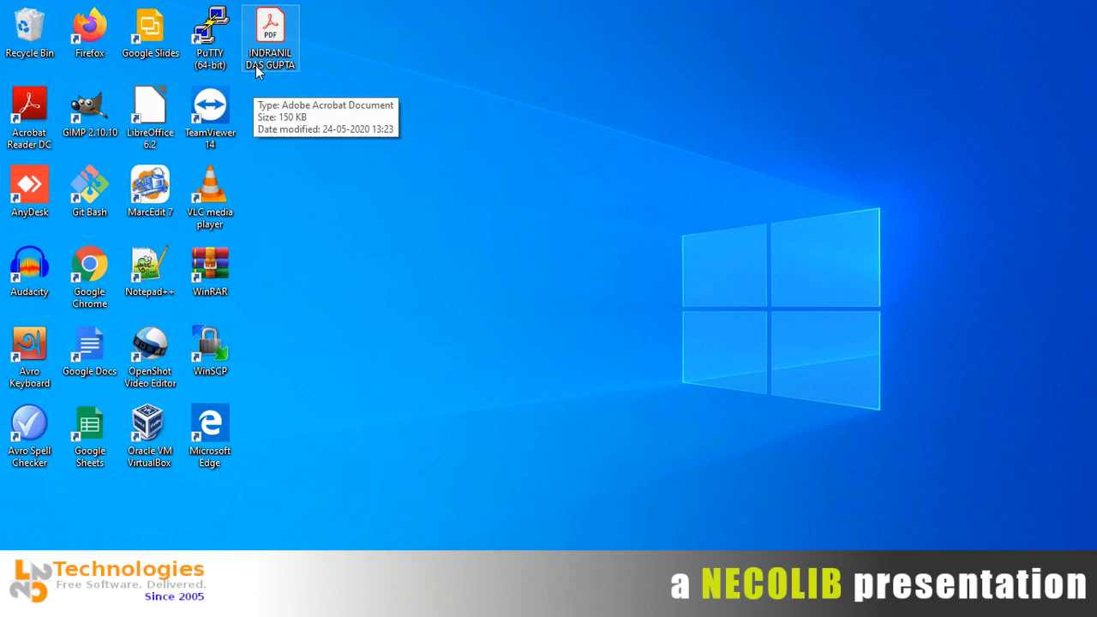
Open the Koha hosting account details PDF and scroll to its access and credentials sections.
double_click(257, 70)
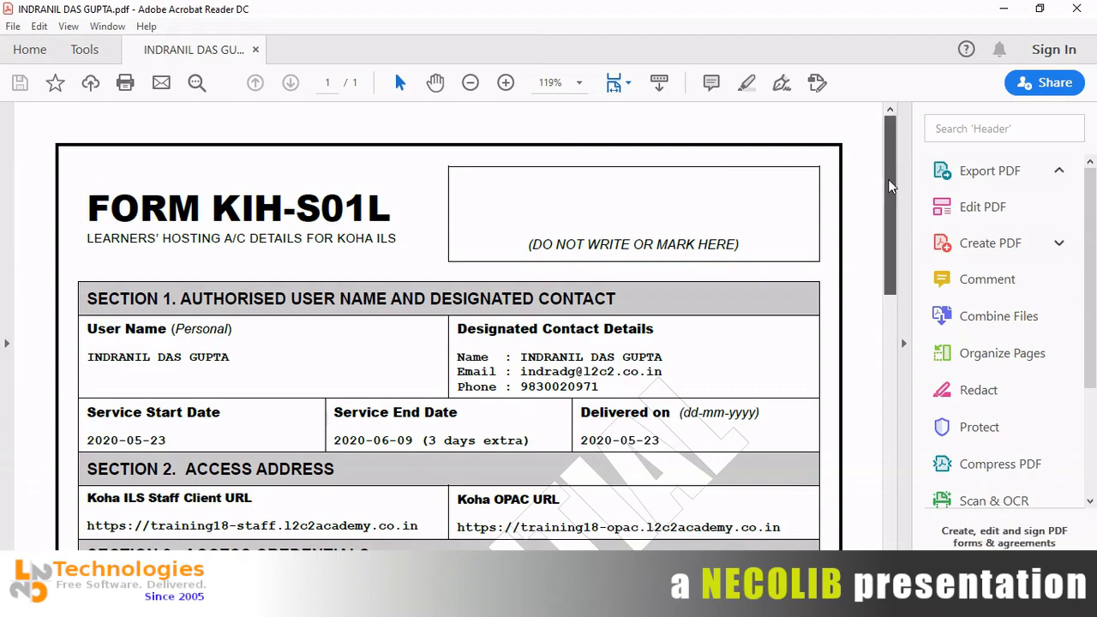
drag(888, 186, 889, 190)
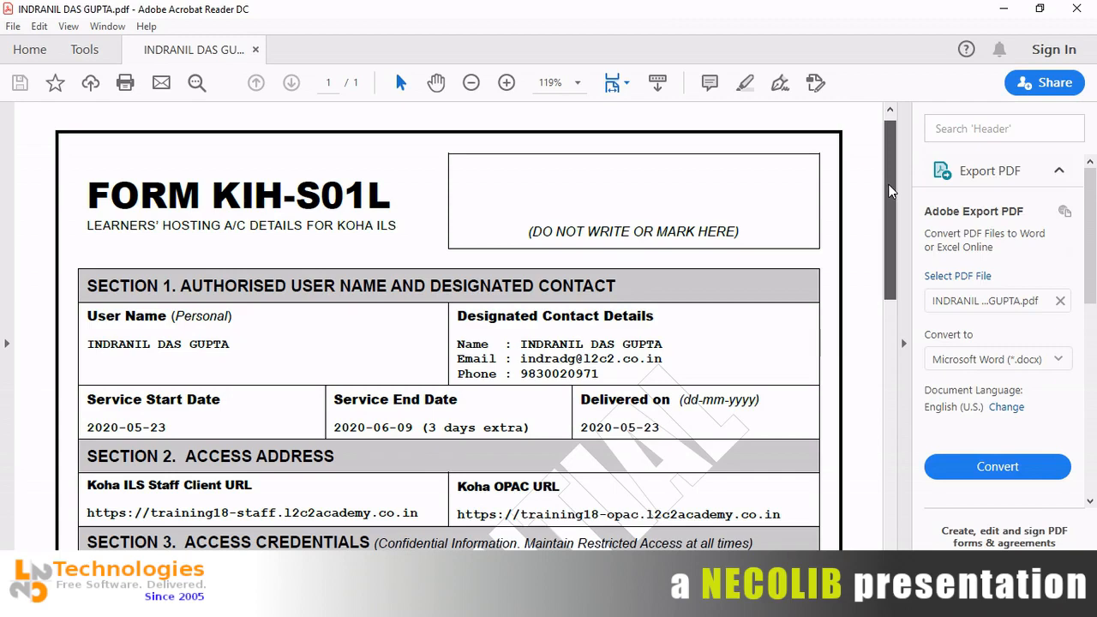
drag(889, 191, 895, 253)
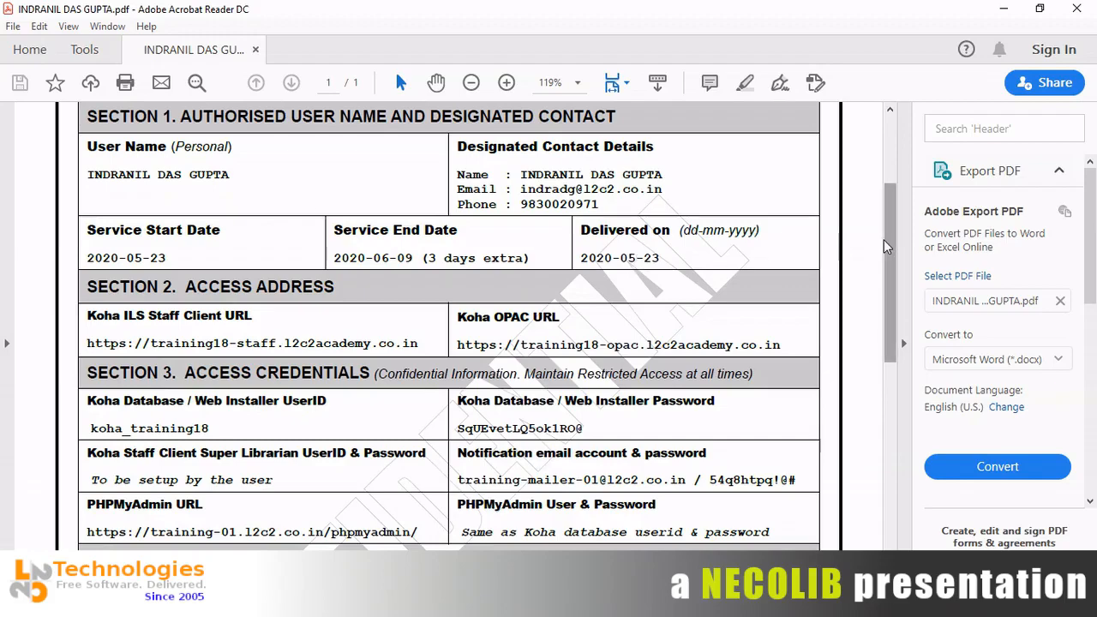
drag(883, 245, 886, 295)
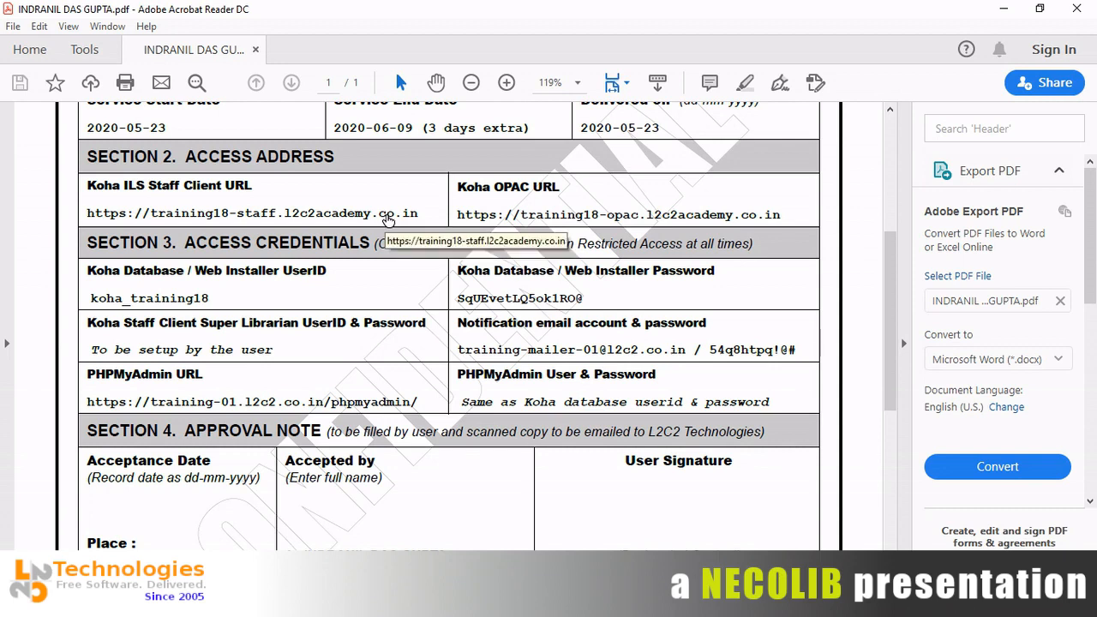
Open the Koha staff client URL from the form in Chrome, then return to the form.
click(387, 220)
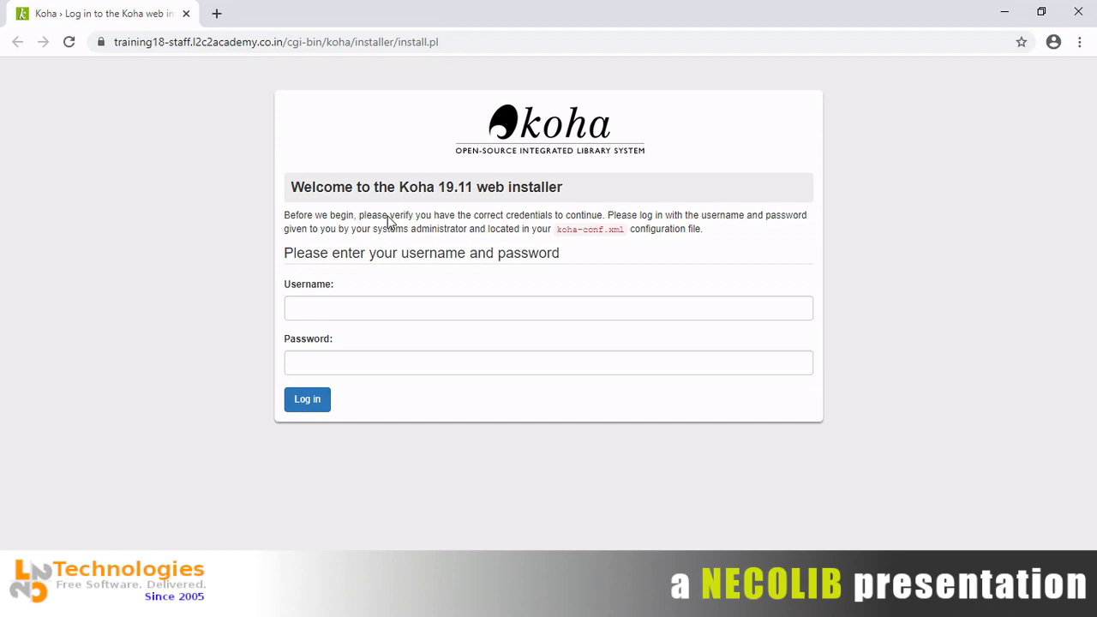
key(alt+Tab)
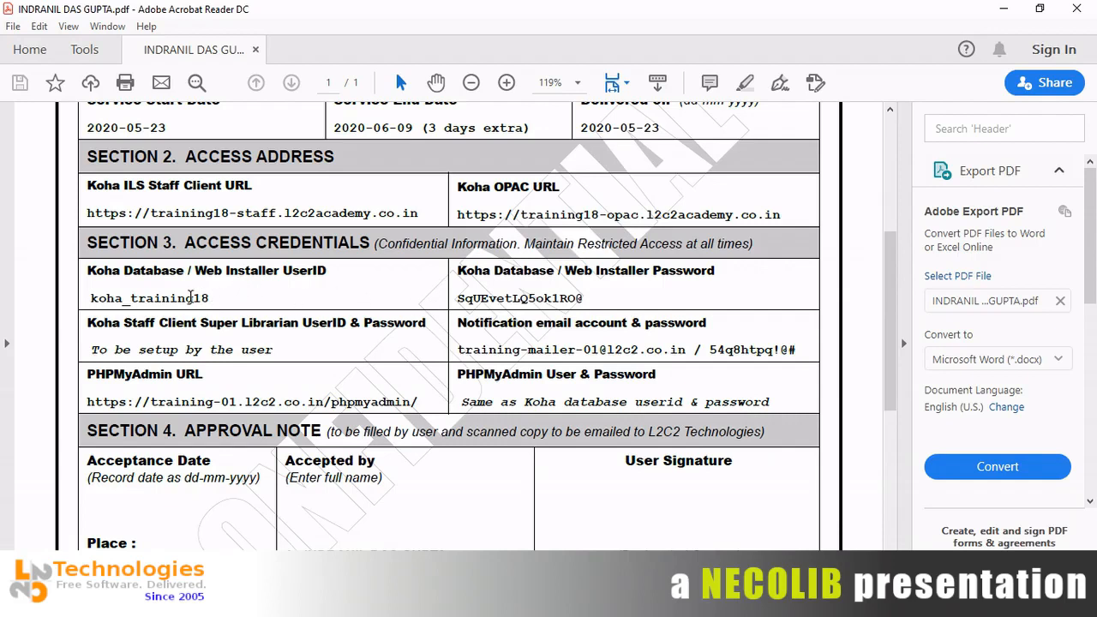
Copy the database user ID koha_training18 from the form into the installer's Username field.
double_click(190, 298)
key(ctrl+c)
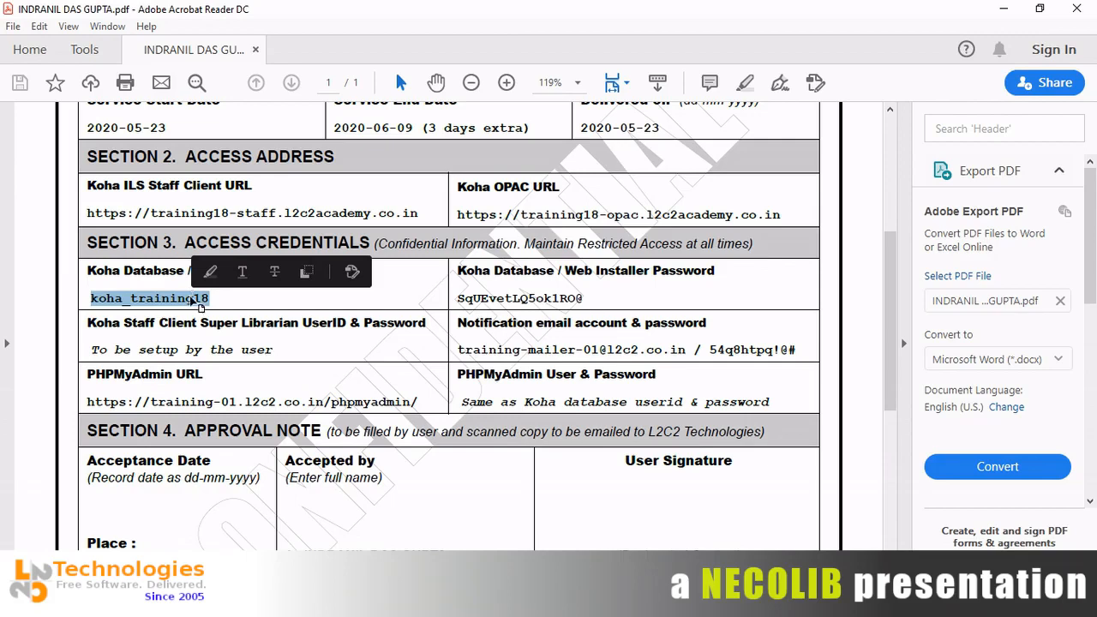
key(alt+Tab)
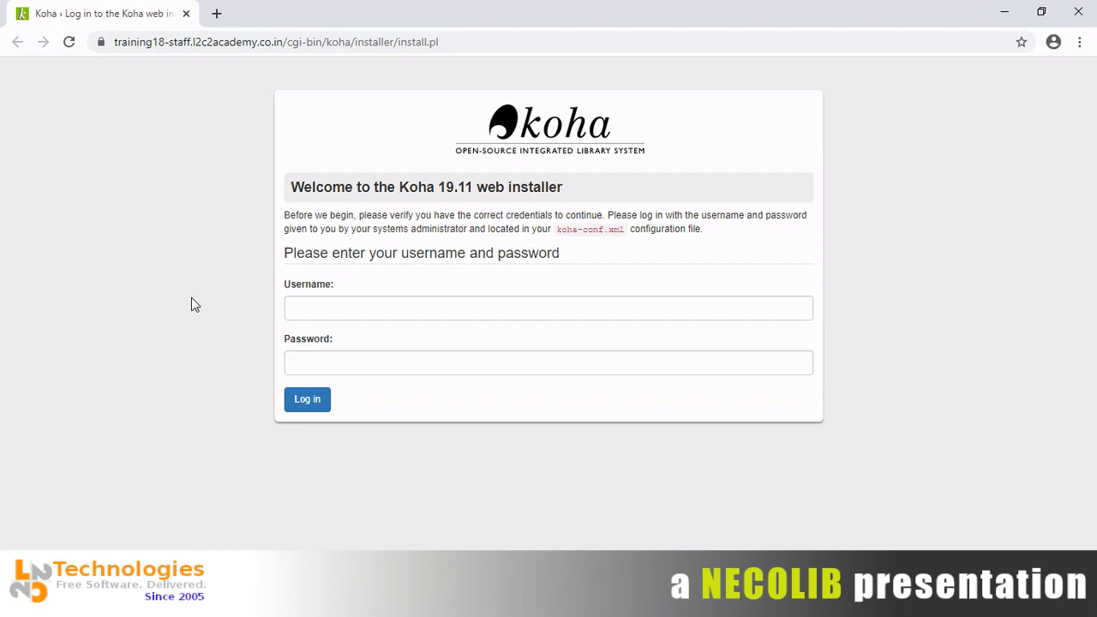
click(316, 307)
key(ctrl+v)
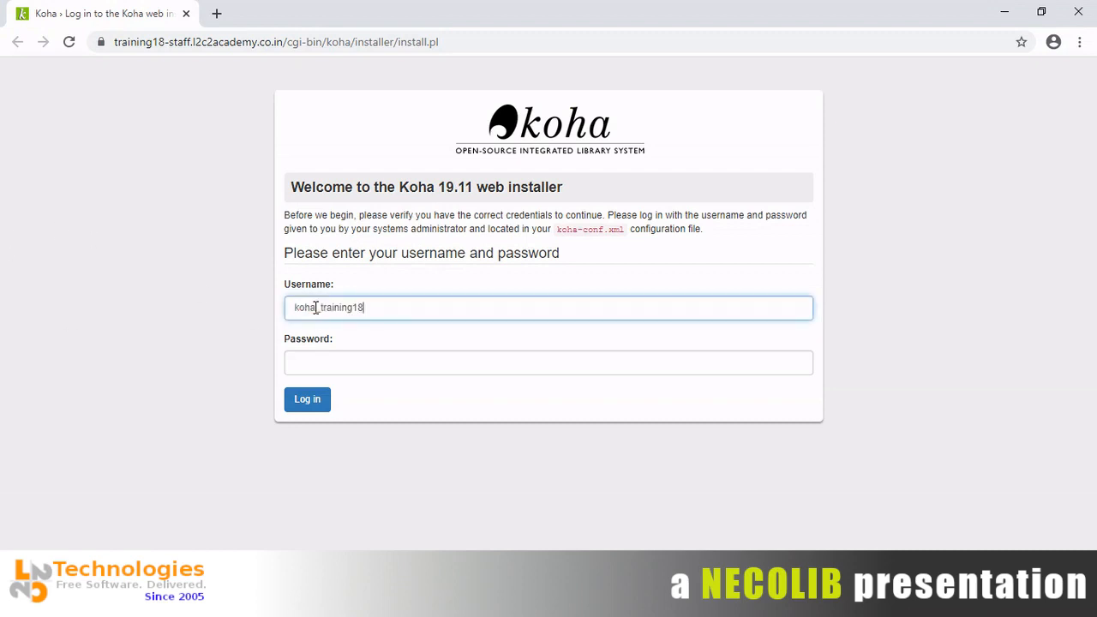
key(Tab)
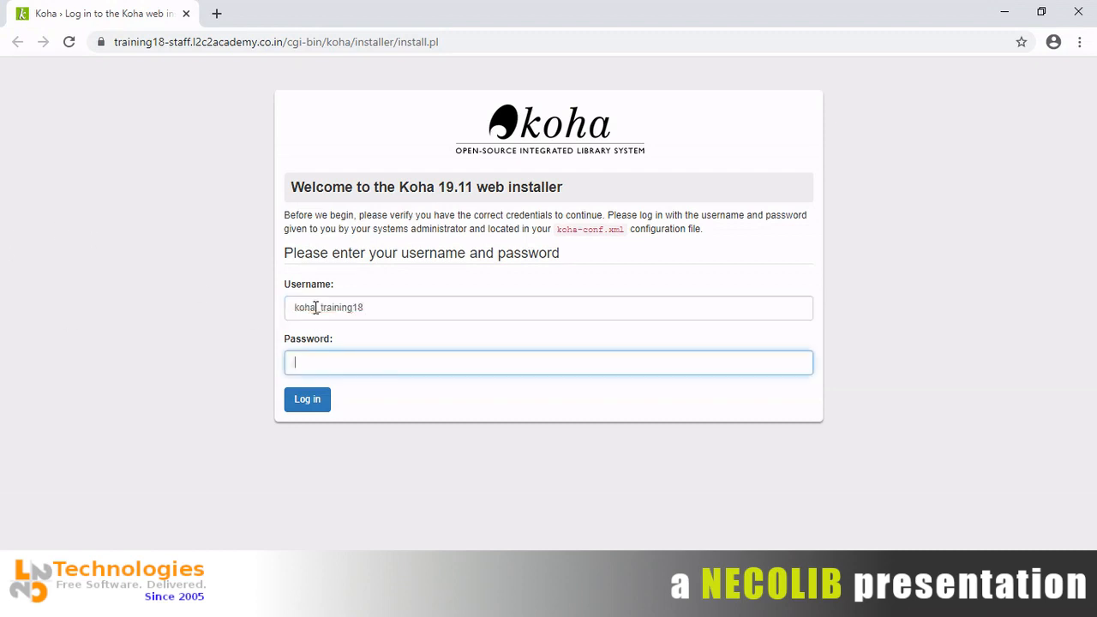
Copy the installer password from the form into the login's Password field.
key(alt+Tab)
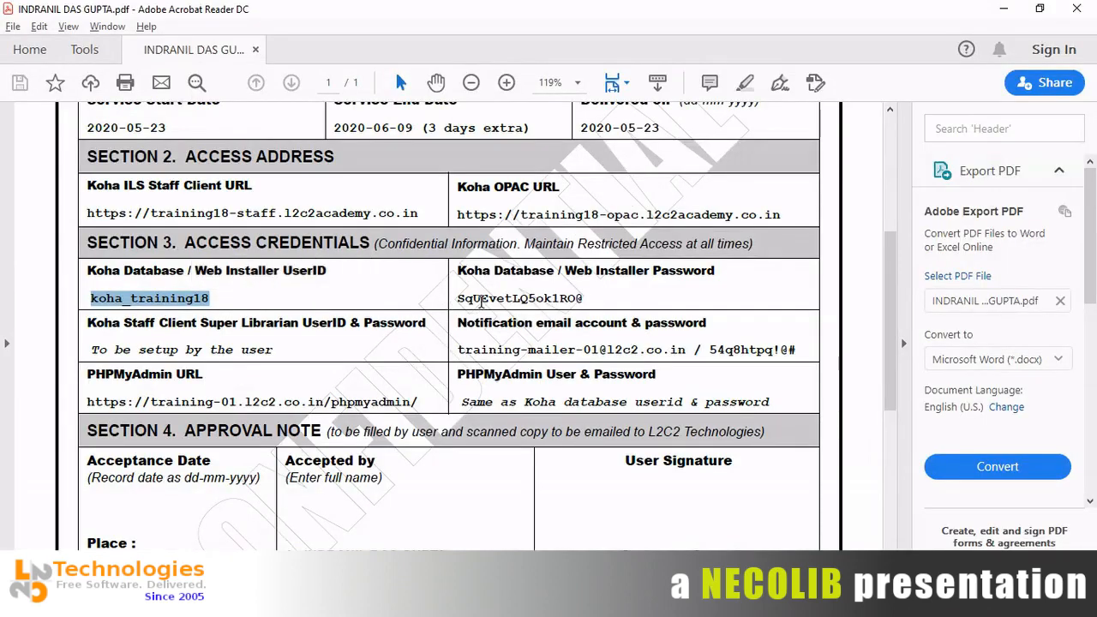
double_click(482, 298)
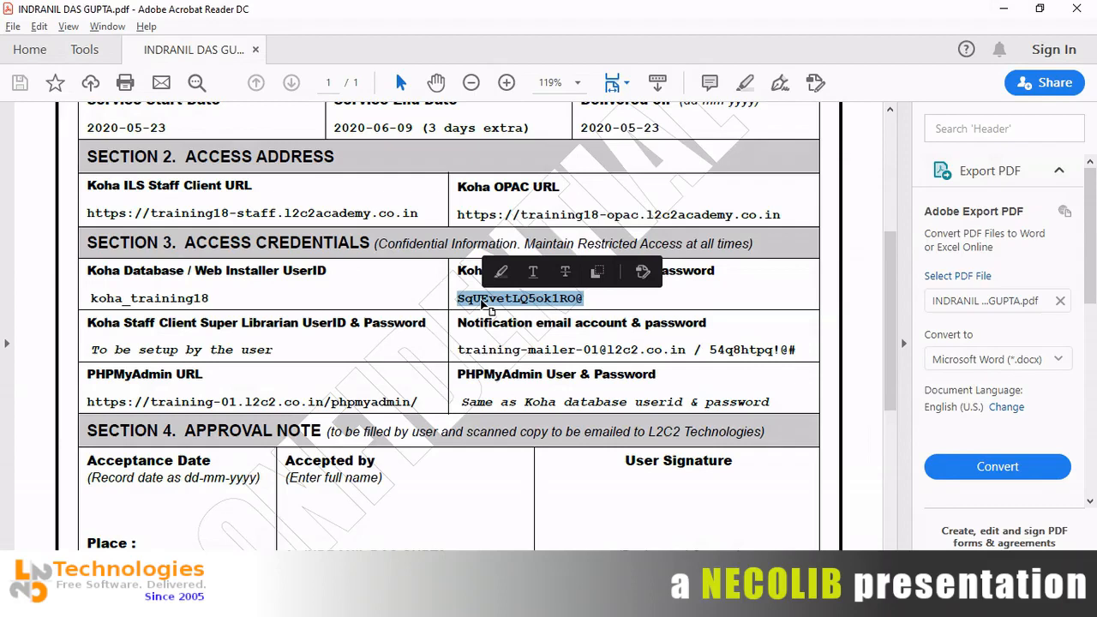
key(alt+Tab)
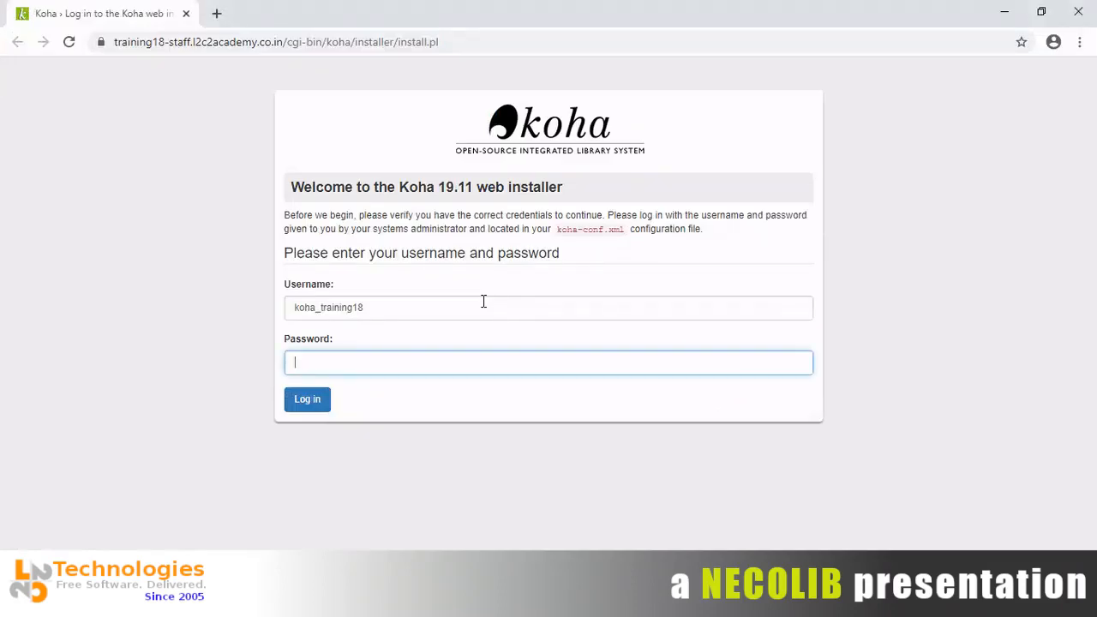
key(ctrl+v)
Log in to the web installer, dismiss the save-password prompt, and continue with language en.
click(310, 403)
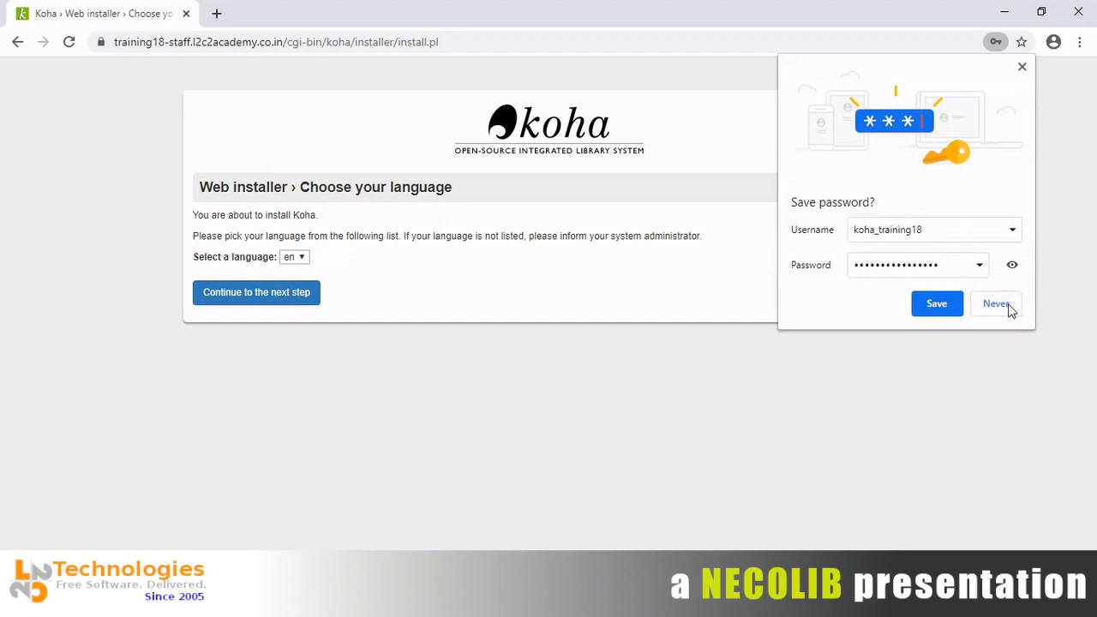
click(1022, 67)
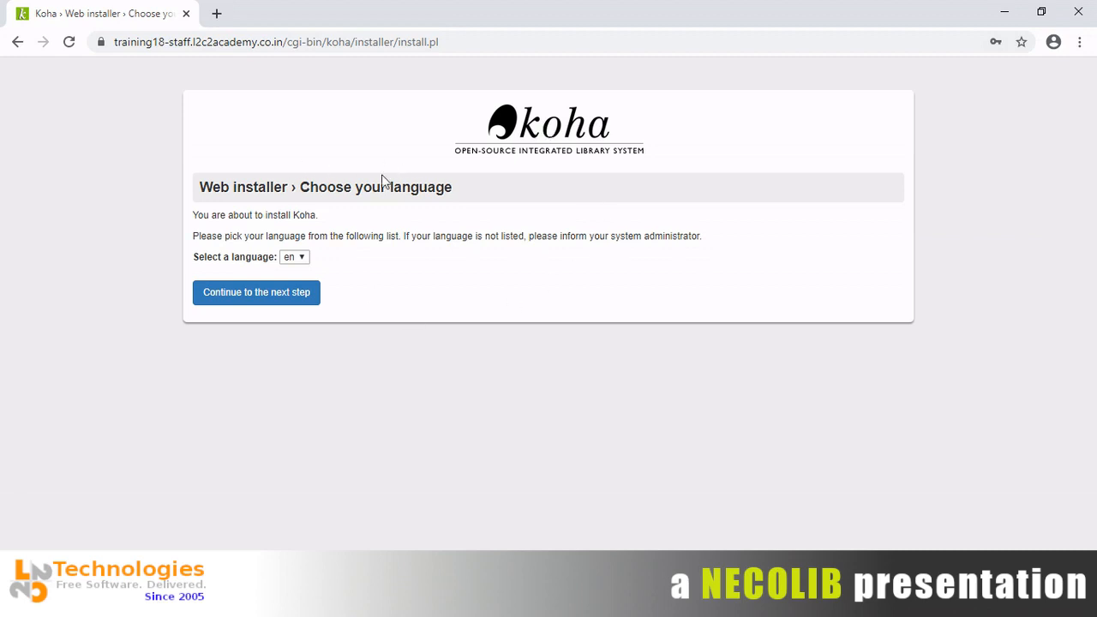
click(132, 44)
drag(131, 45, 476, 50)
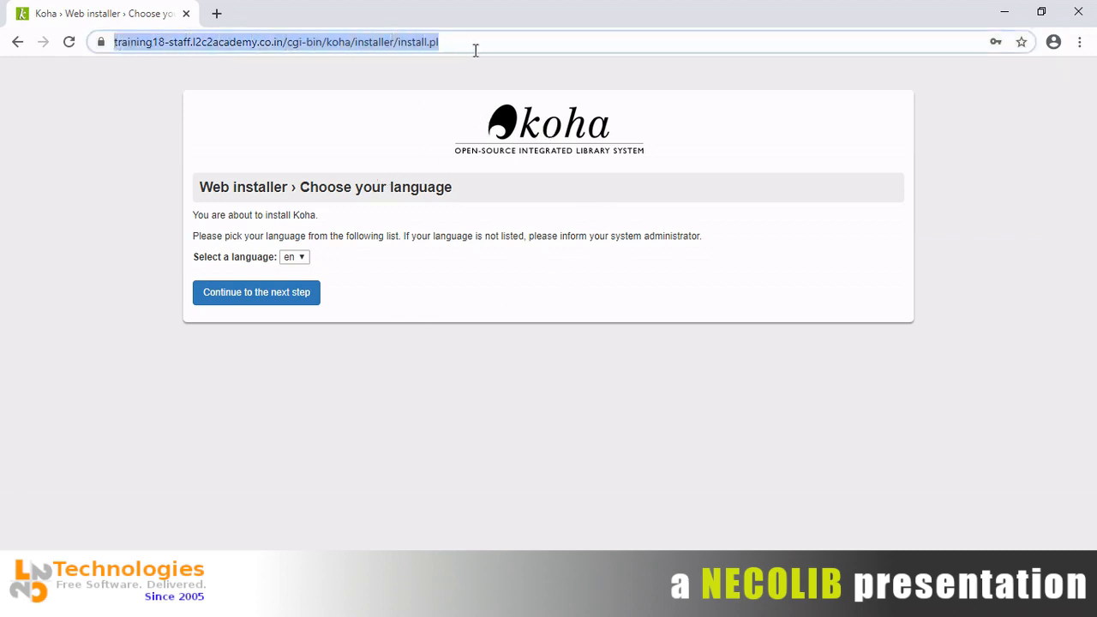
click(444, 218)
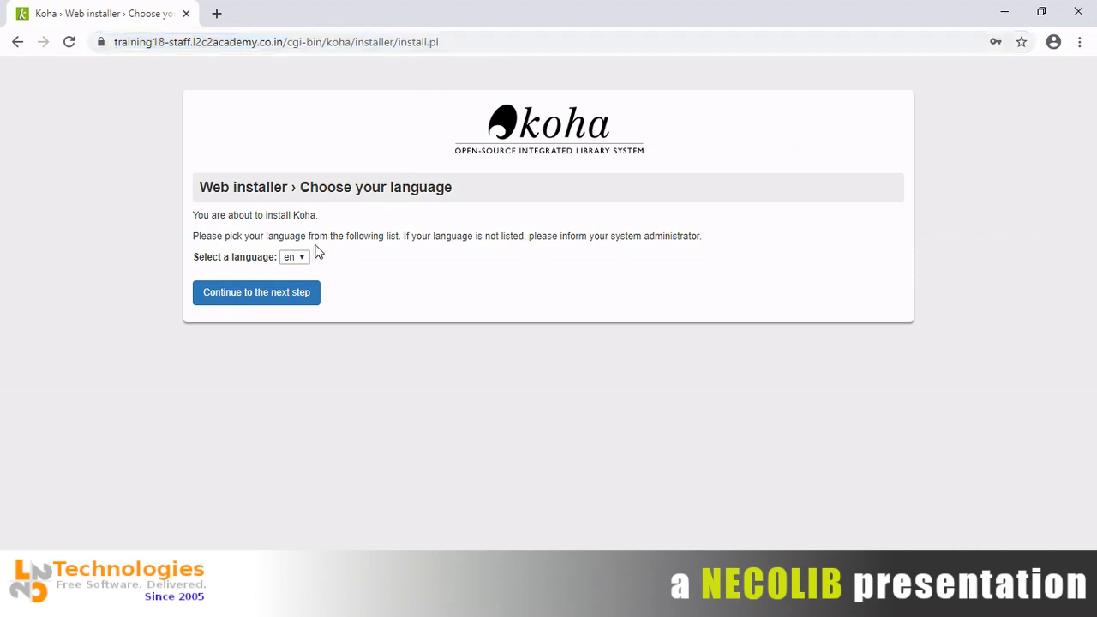
click(283, 304)
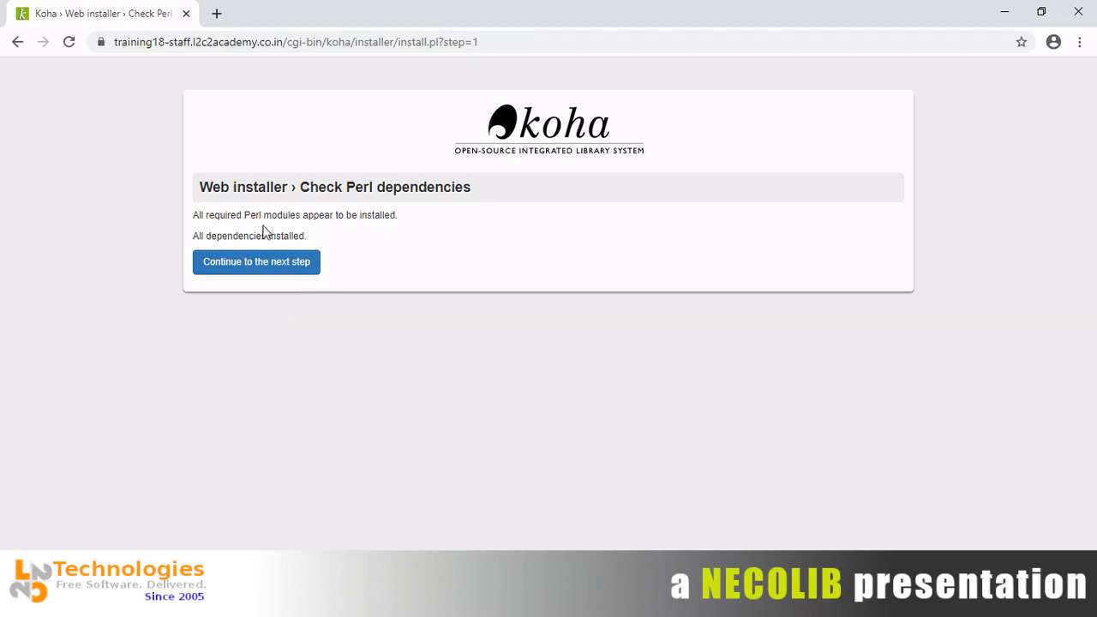
Continue past the Perl dependencies check, where all required modules are installed.
click(300, 269)
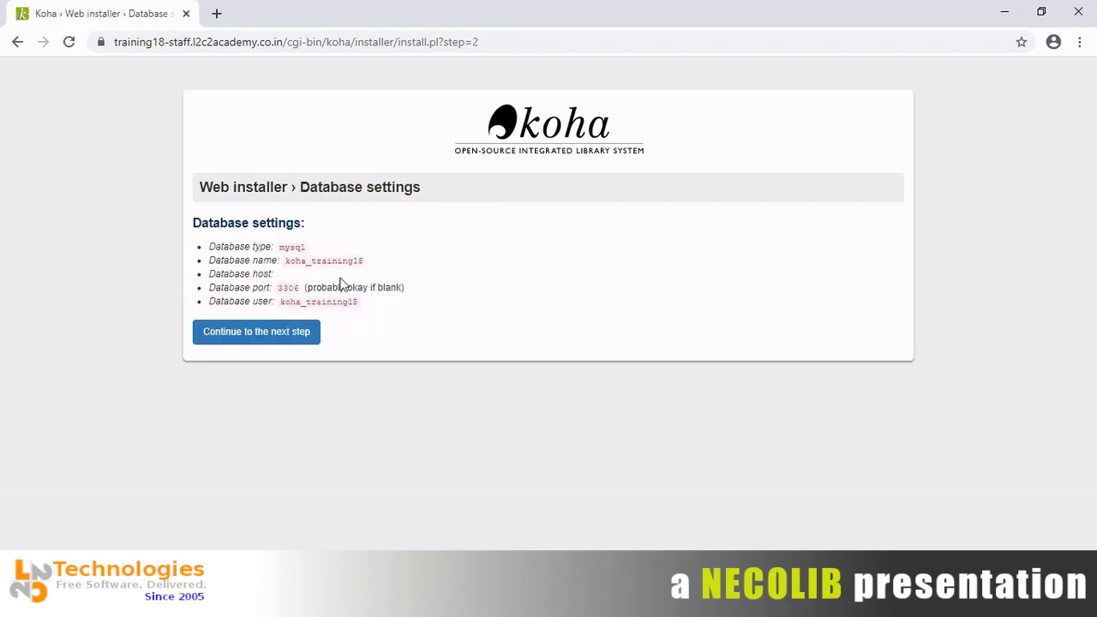
Confirm the koha_training18 database connection and privileges, then advance to Set up database.
click(279, 337)
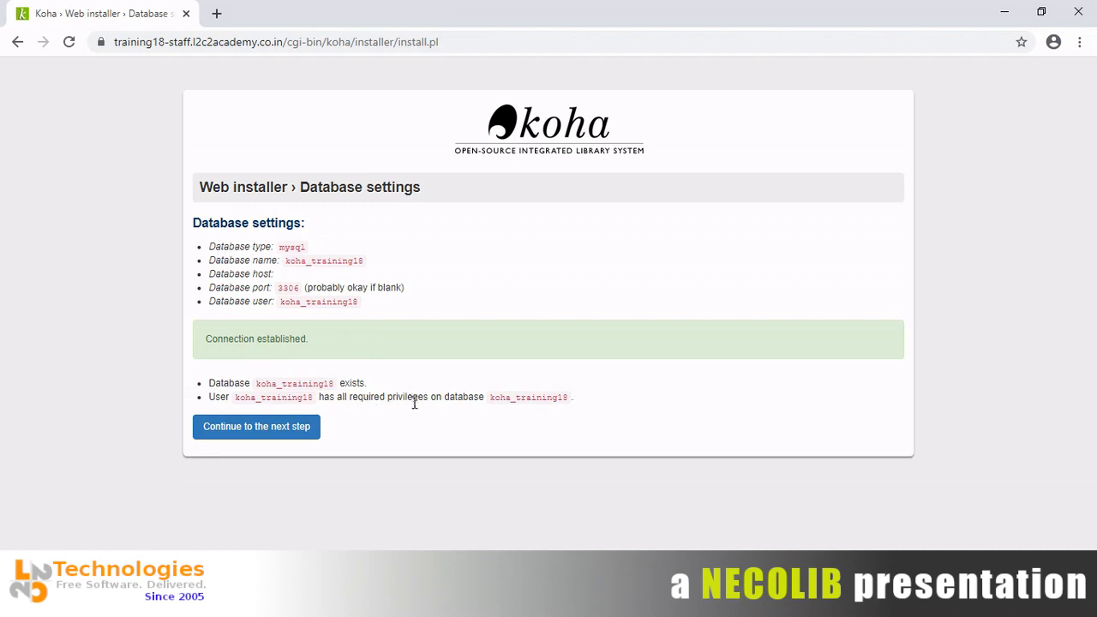
click(297, 438)
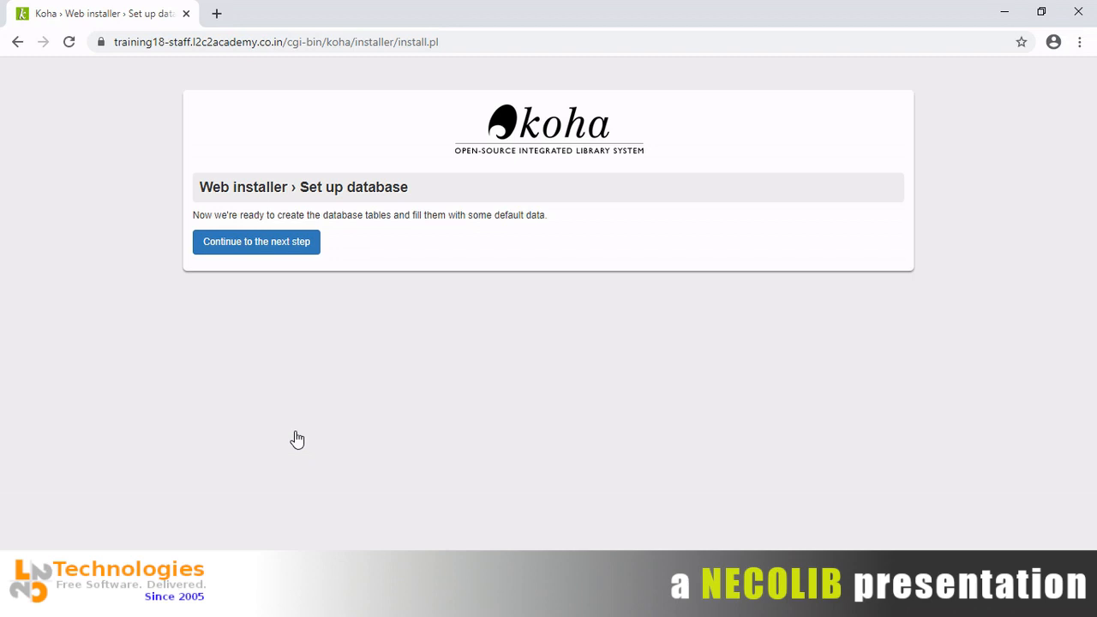
Create the Koha database tables with default data until the Success page appears.
click(294, 245)
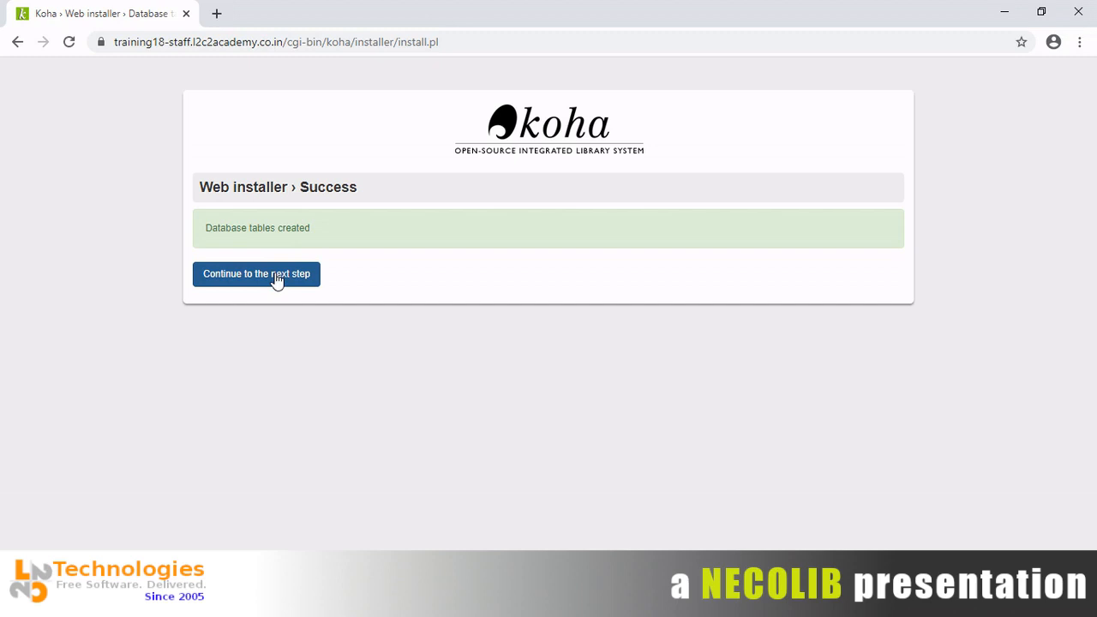
Continue from the Success page and start the basic configuration settings.
click(276, 282)
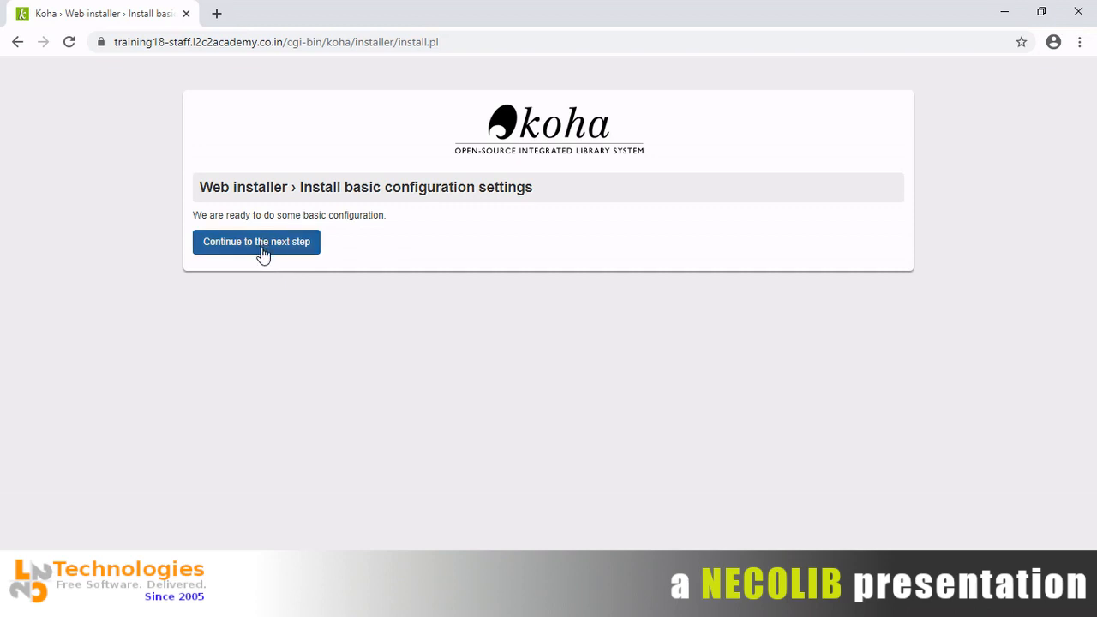
click(263, 253)
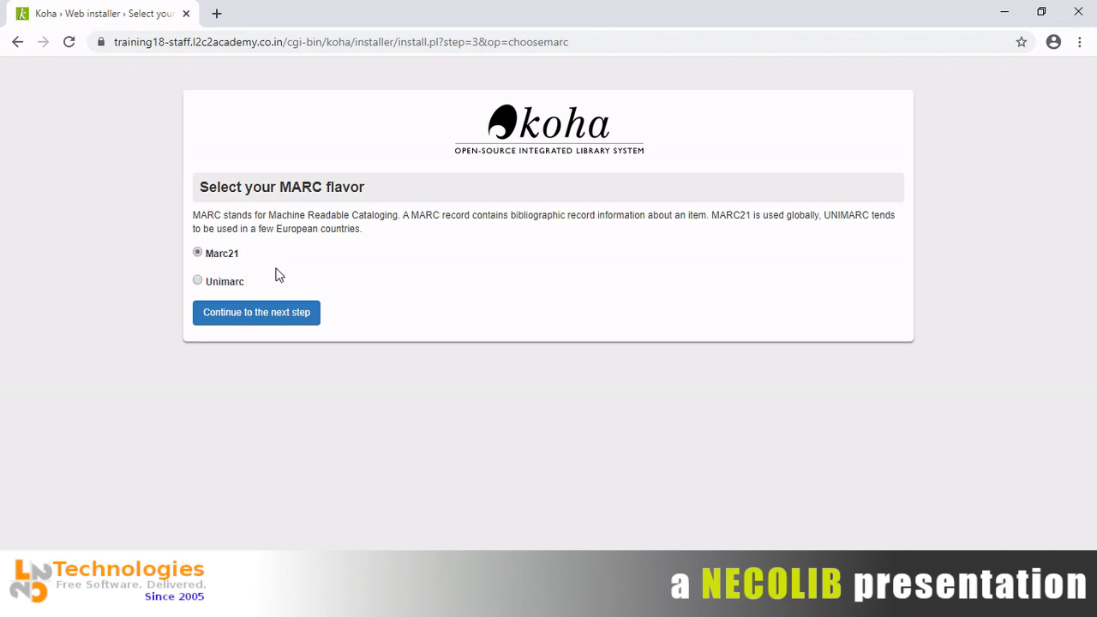
Choose MARC21, then select all optional frameworks, matching rules and Fast Add frameworks.
click(278, 313)
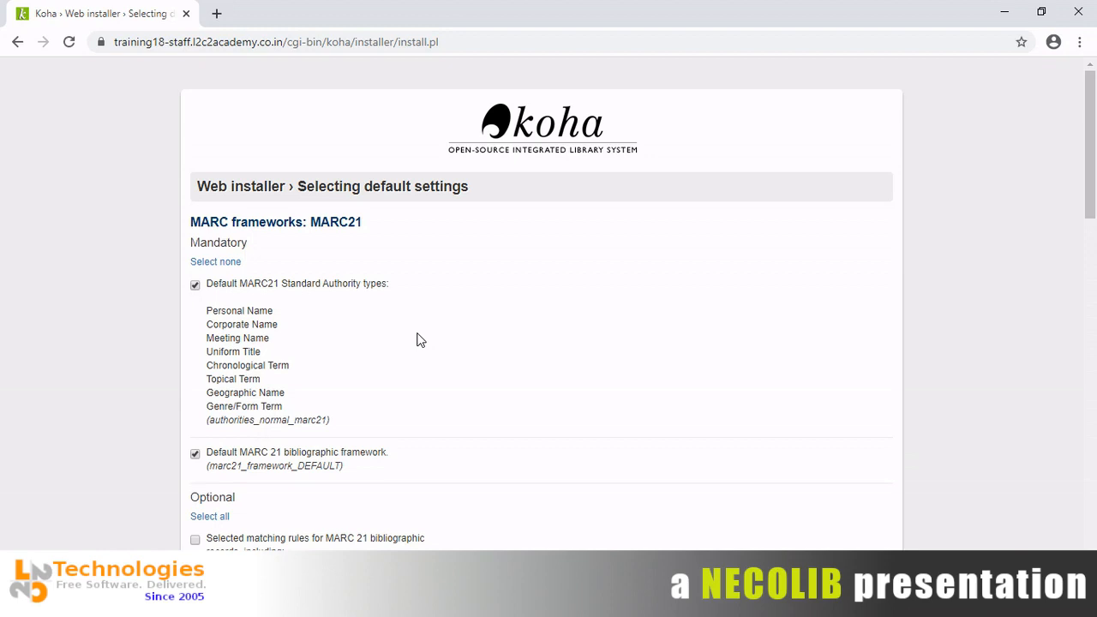
scroll(419, 341, down, 6)
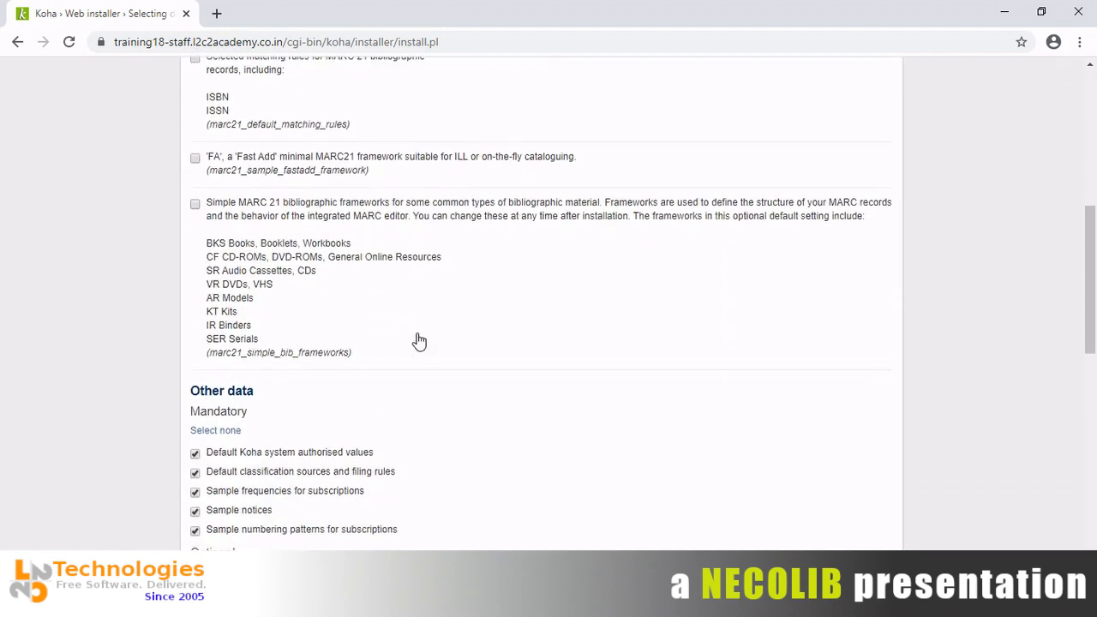
scroll(418, 340, up, 2)
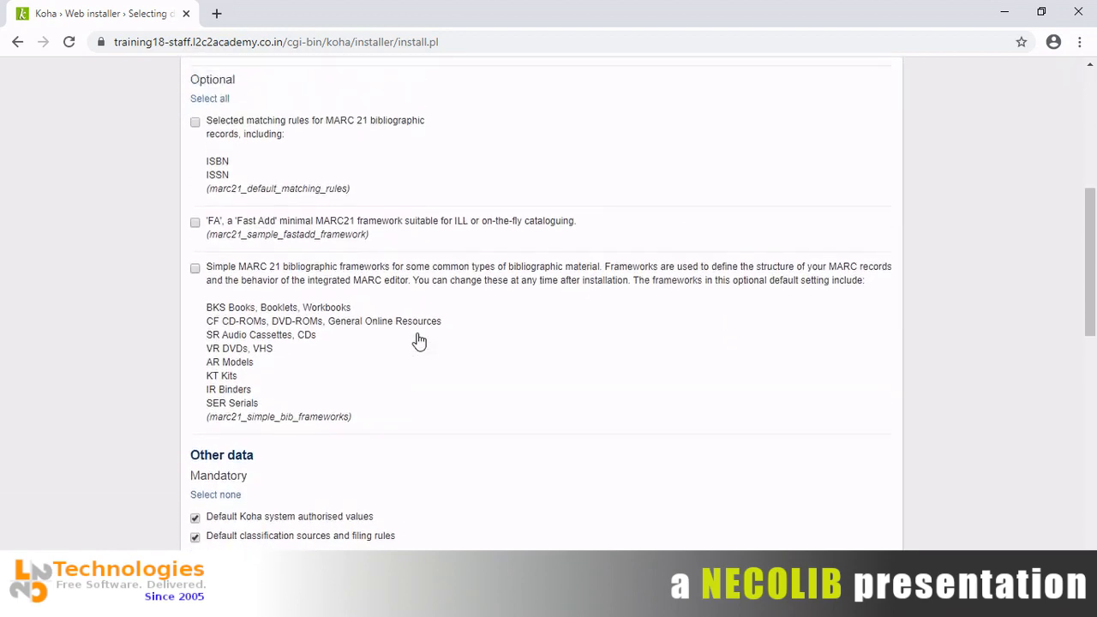
scroll(419, 340, up, 4)
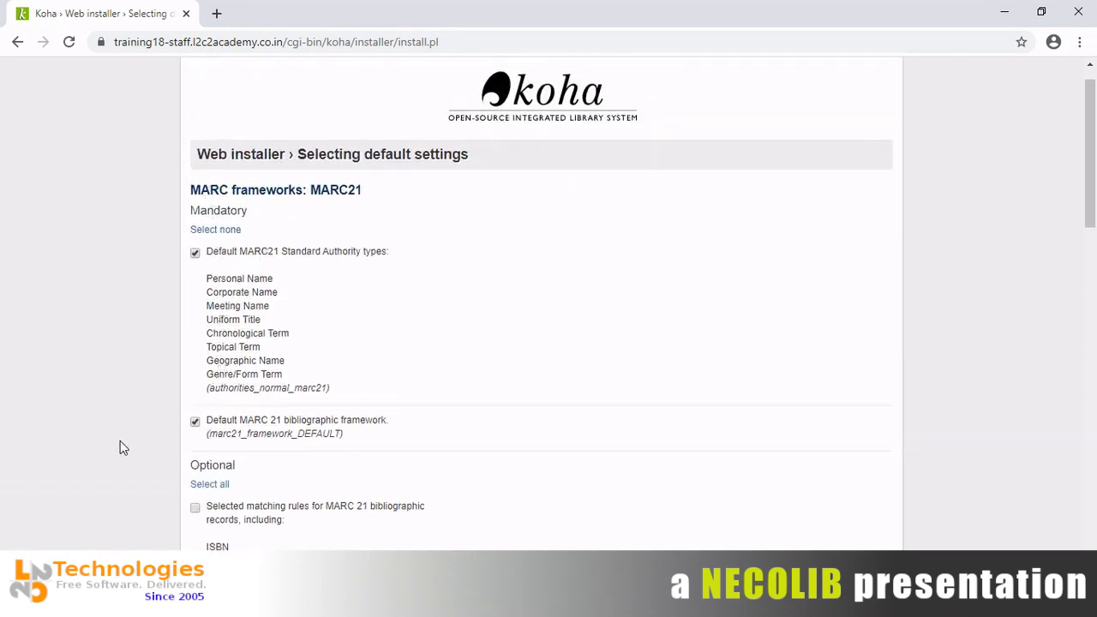
scroll(120, 443, down, 3)
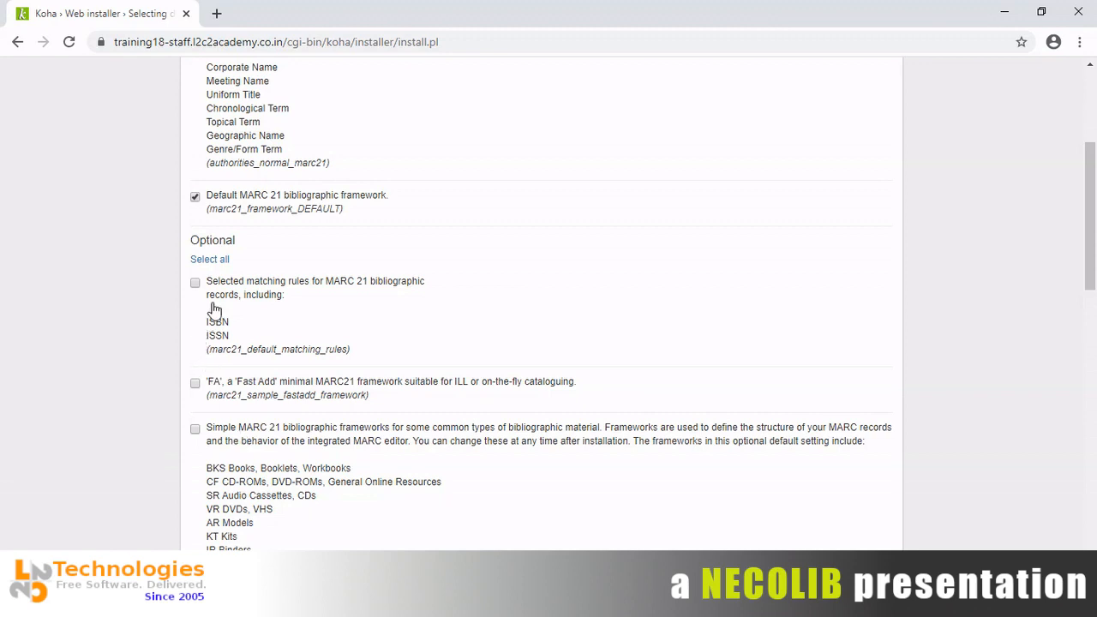
click(225, 260)
scroll(148, 248, down, 5)
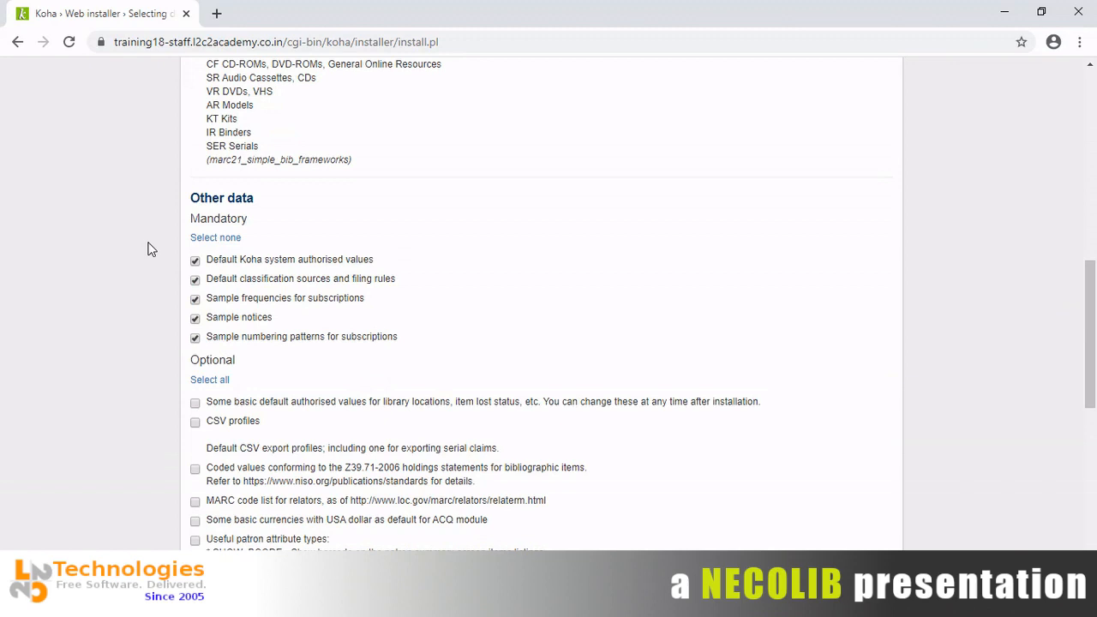
Under Other data, select all optional items and then clear them again.
scroll(148, 249, down, 2)
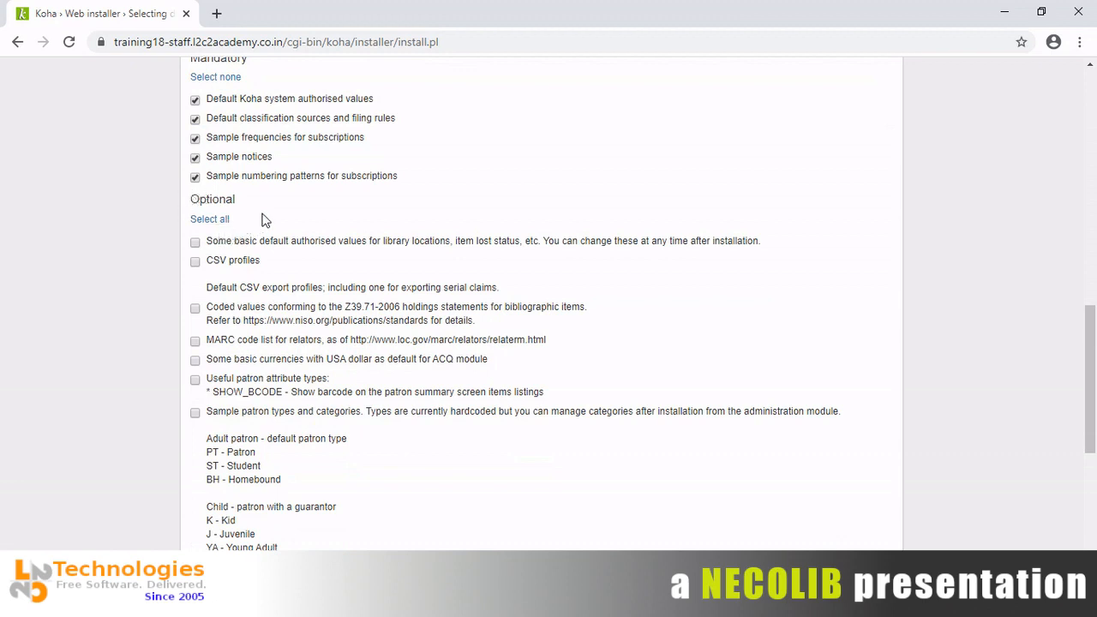
click(219, 221)
click(219, 221)
Include the MARC relator code list and the basic currencies with USA dollar as default.
click(196, 342)
click(196, 361)
scroll(169, 383, down, 3)
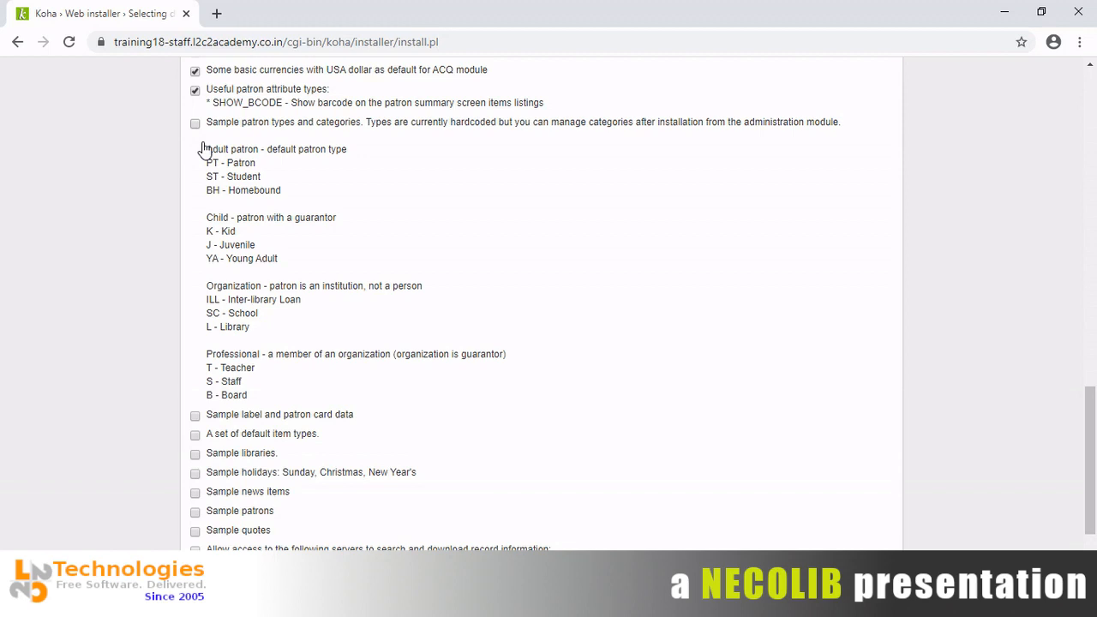
Add sample label and patron card data, default item types and sample holidays, leaving out sample patrons.
click(195, 417)
click(195, 435)
click(195, 459)
click(195, 474)
click(198, 514)
Keep sample libraries excluded and allow access to the listed Z39.50 record servers.
click(265, 454)
click(267, 458)
scroll(120, 536, down, 3)
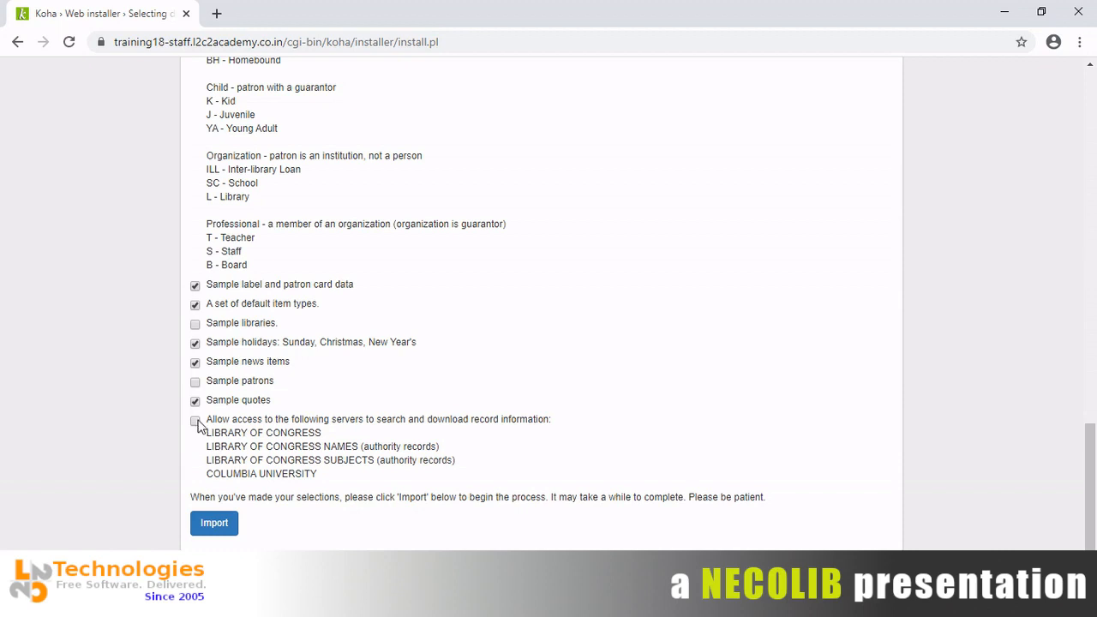
click(195, 421)
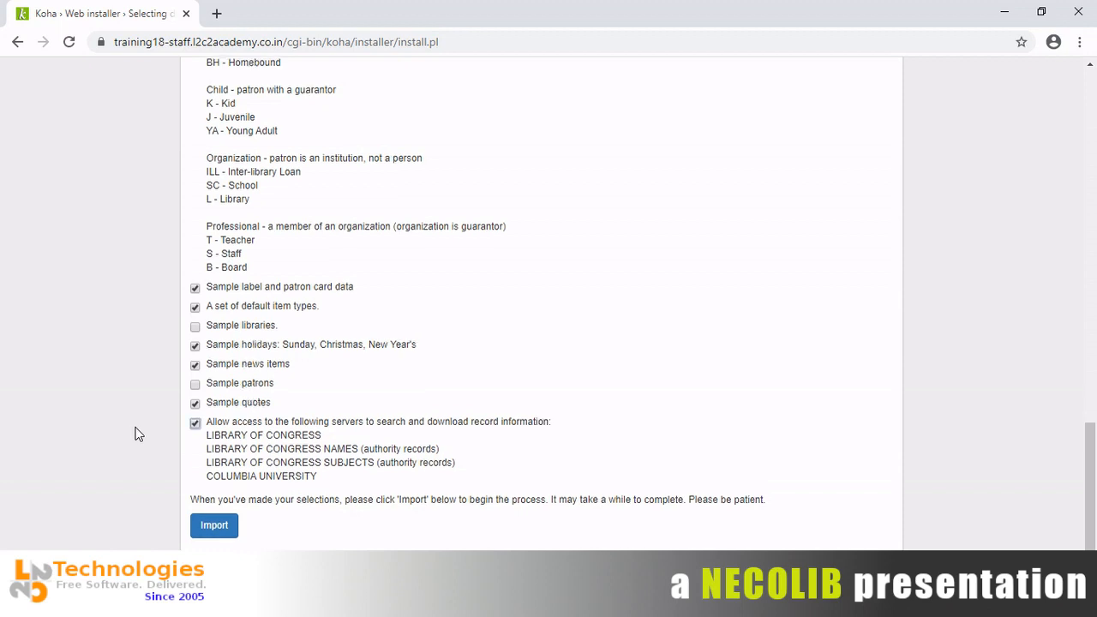
Review the chosen installer options, then import the selected default settings and sample data.
scroll(134, 435, up, 3)
scroll(135, 435, up, 2)
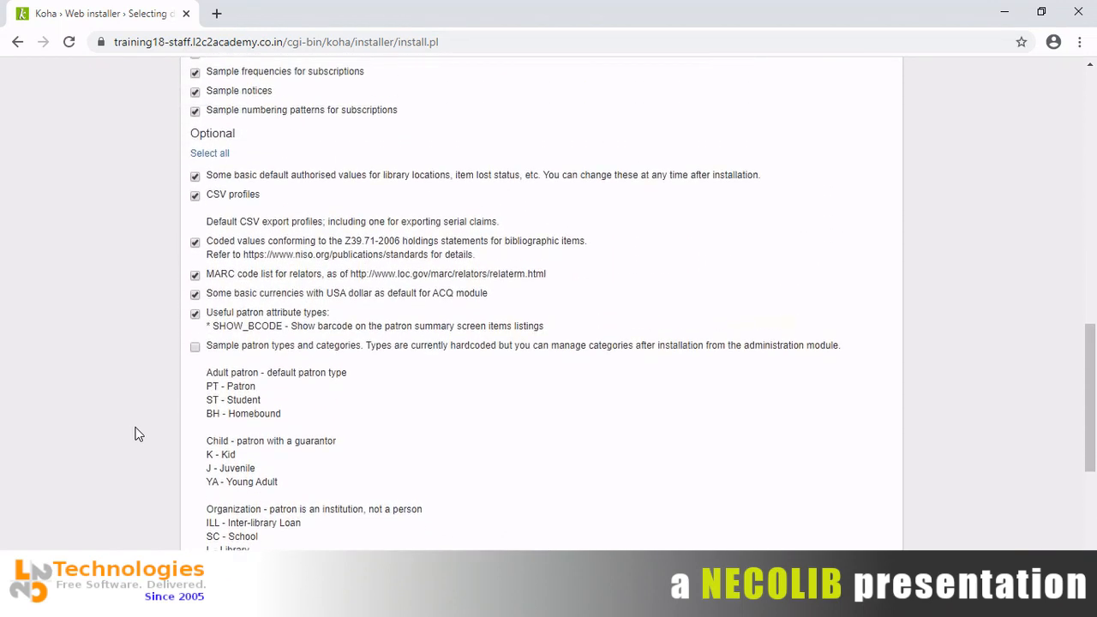
scroll(134, 434, down, 2)
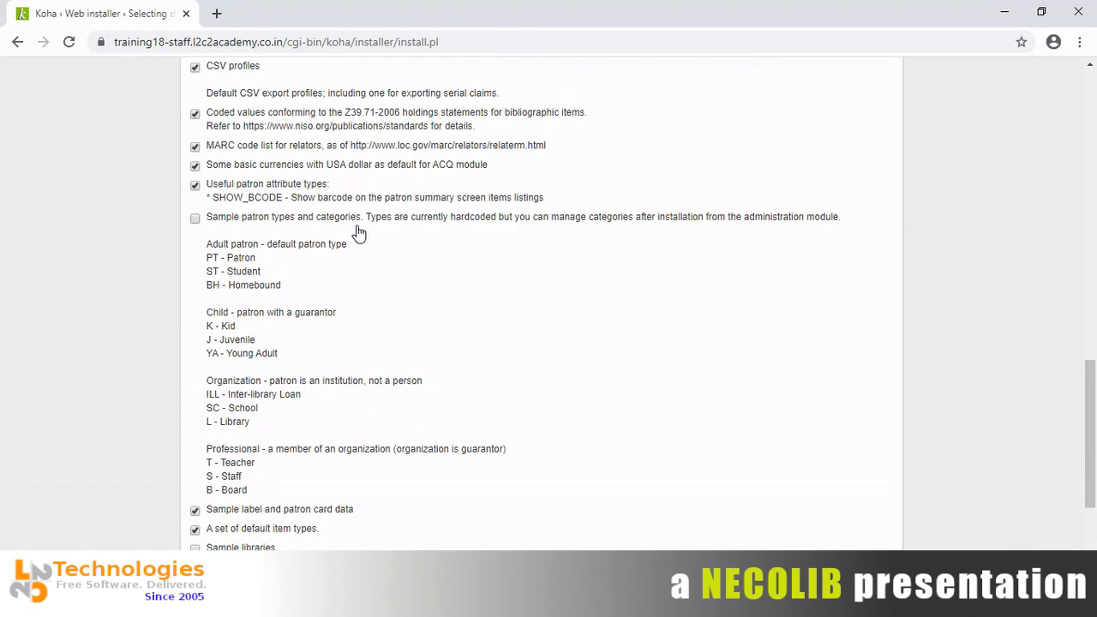
scroll(358, 234, down, 3)
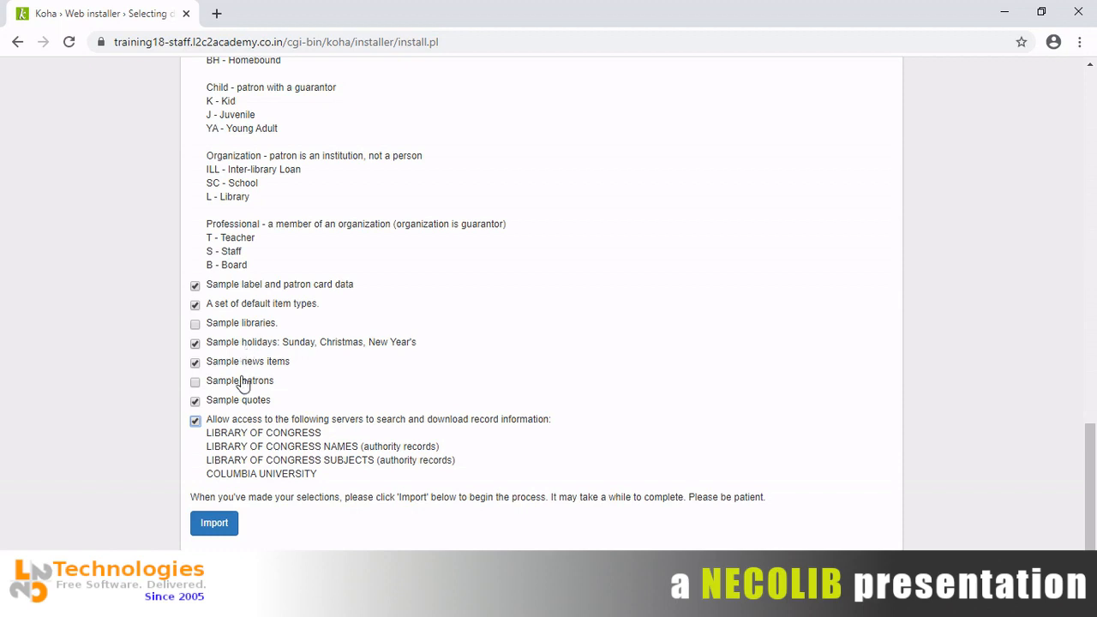
click(215, 525)
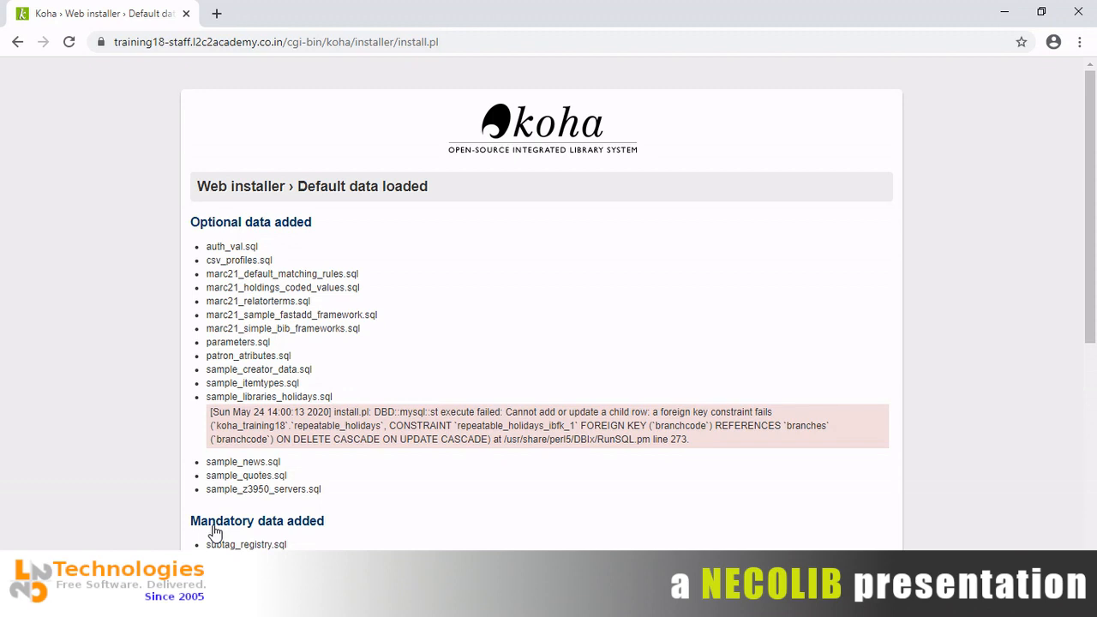
Look over the Default data loaded report, noting the failed sample_libraries_holidays.sql entry.
scroll(214, 533, down, 2)
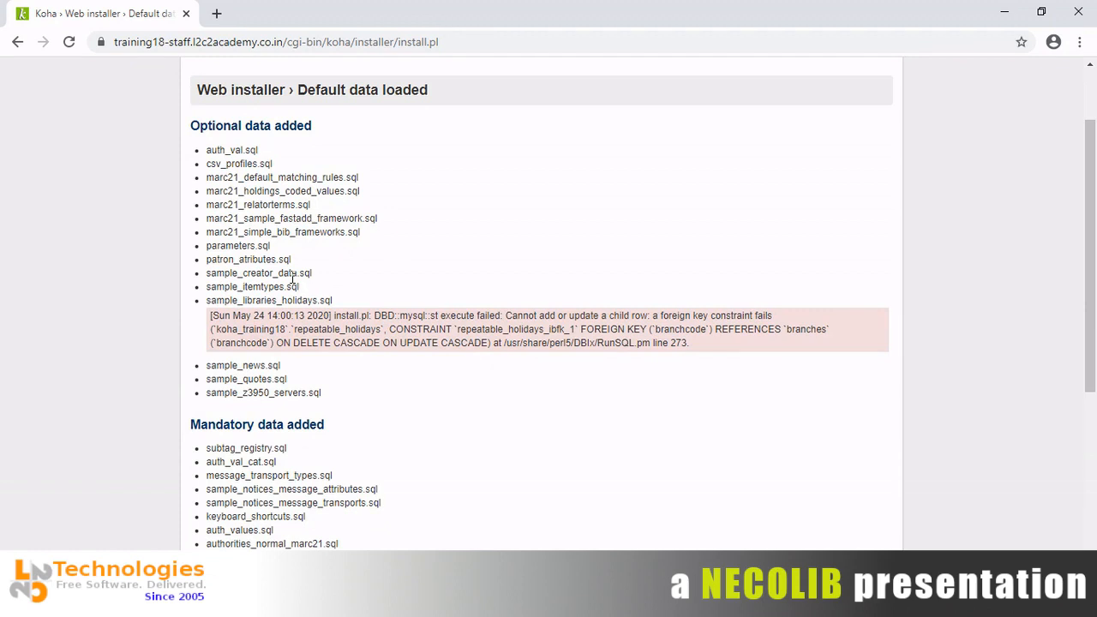
double_click(249, 301)
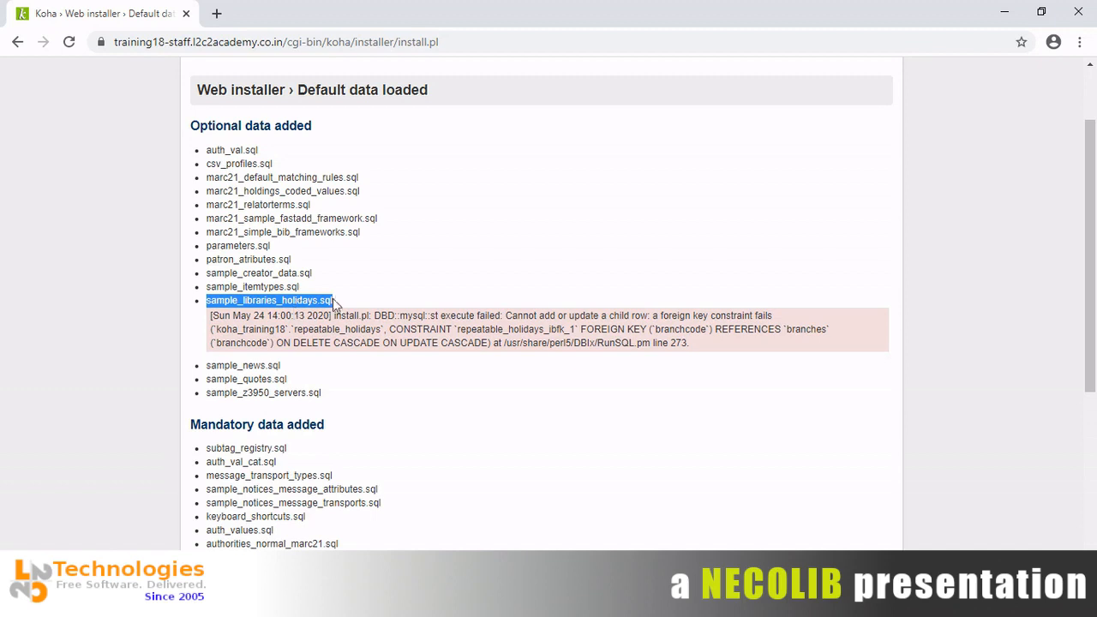
click(171, 287)
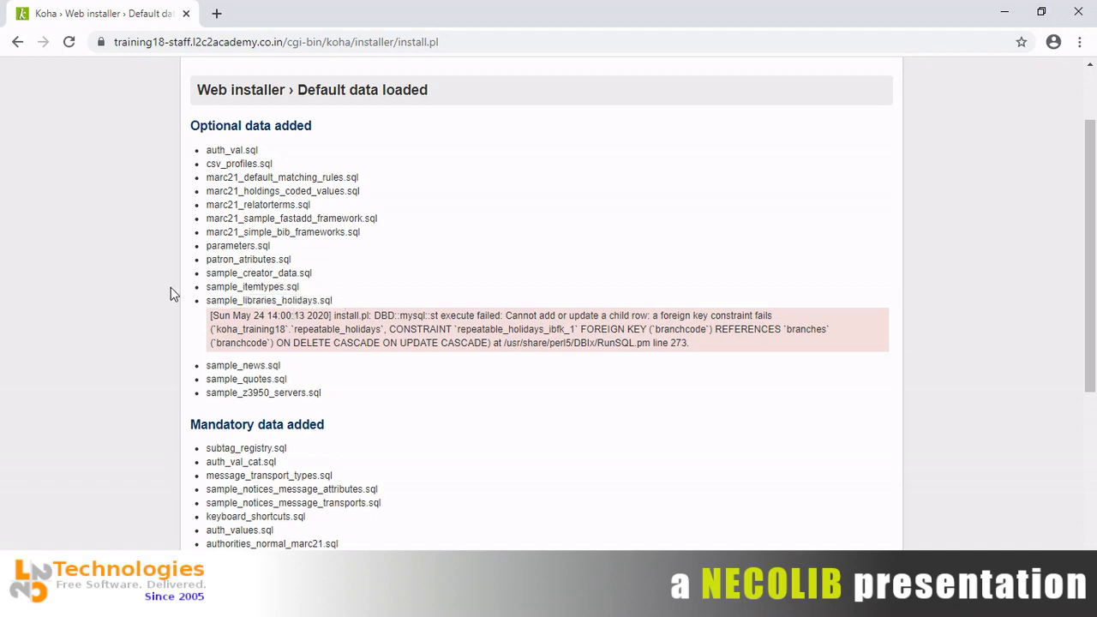
scroll(171, 294, down, 4)
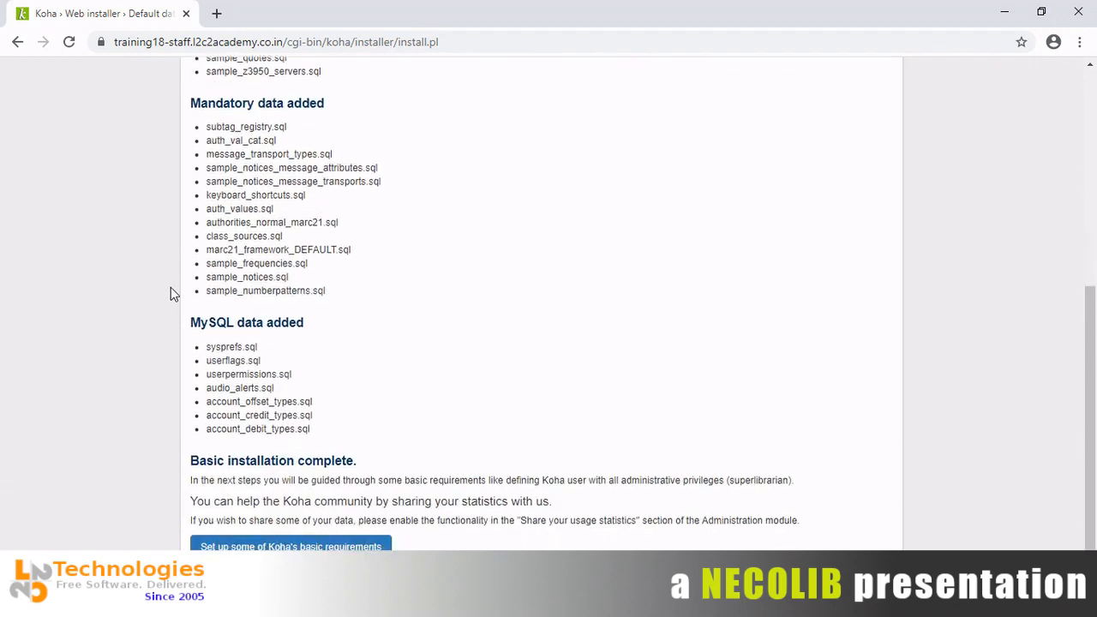
scroll(170, 294, down, 1)
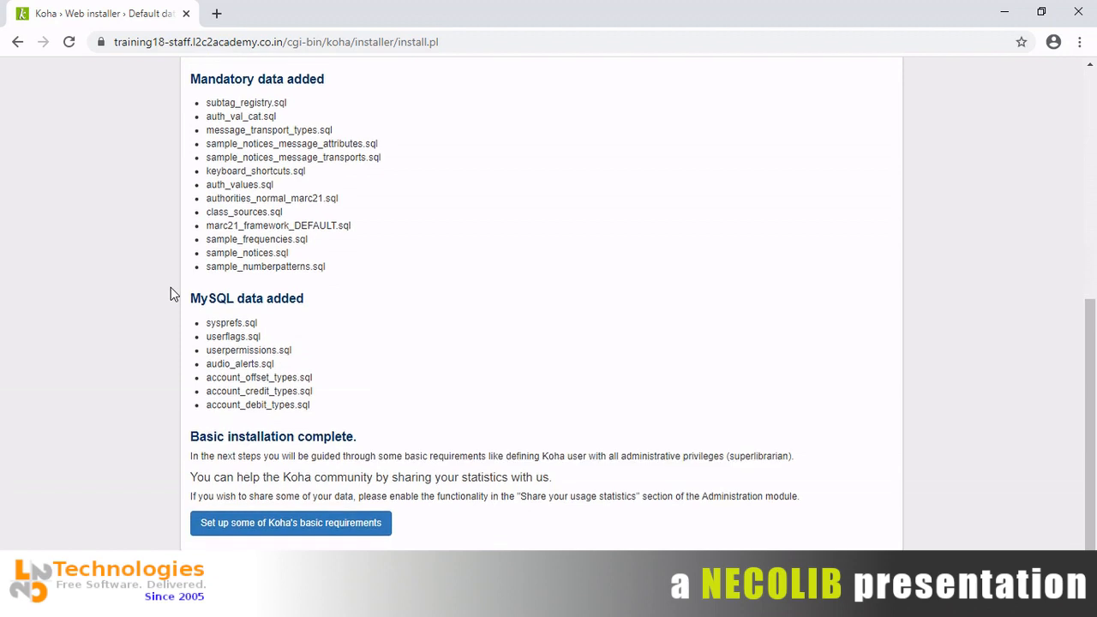
scroll(171, 288, up, 5)
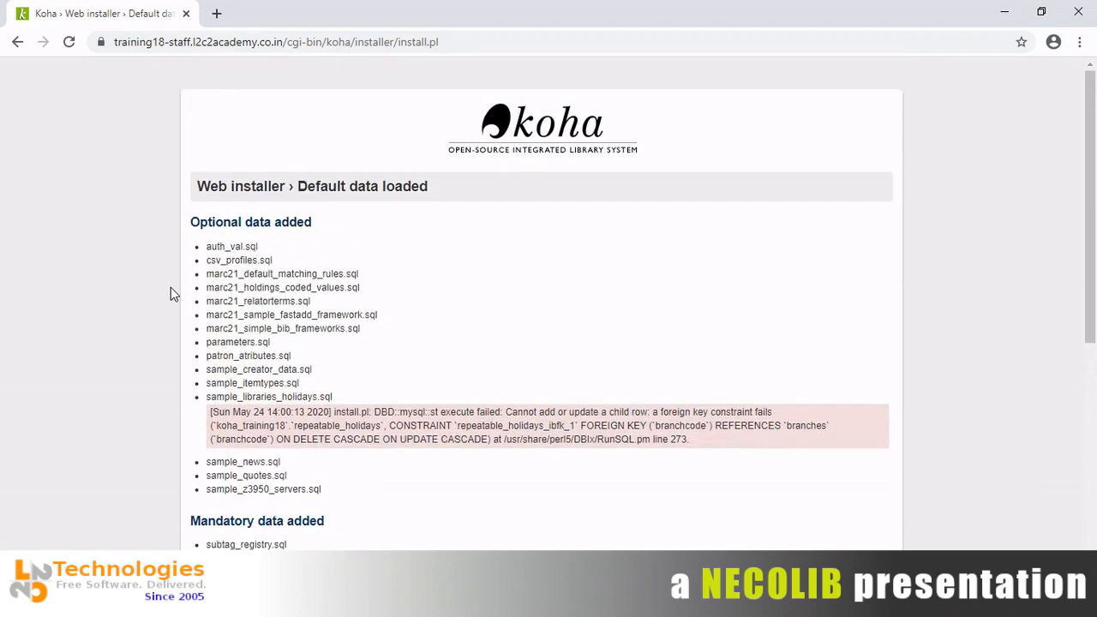
scroll(171, 294, down, 3)
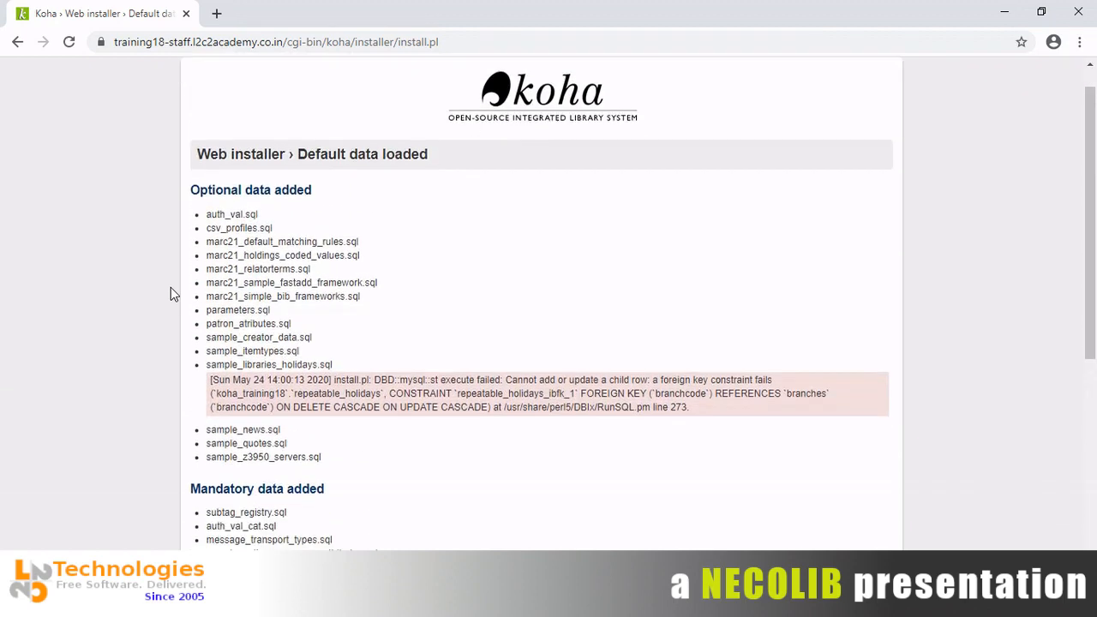
scroll(170, 294, up, 3)
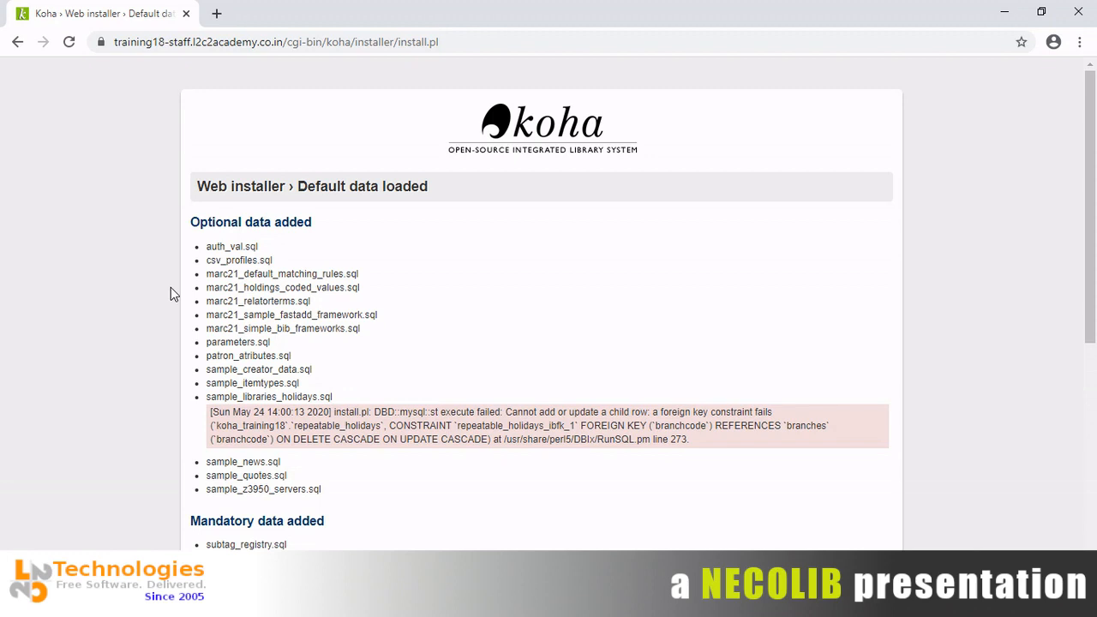
Save the Default data loaded page as a PDF in Downloads, then show the desktop.
key(ctrl+p)
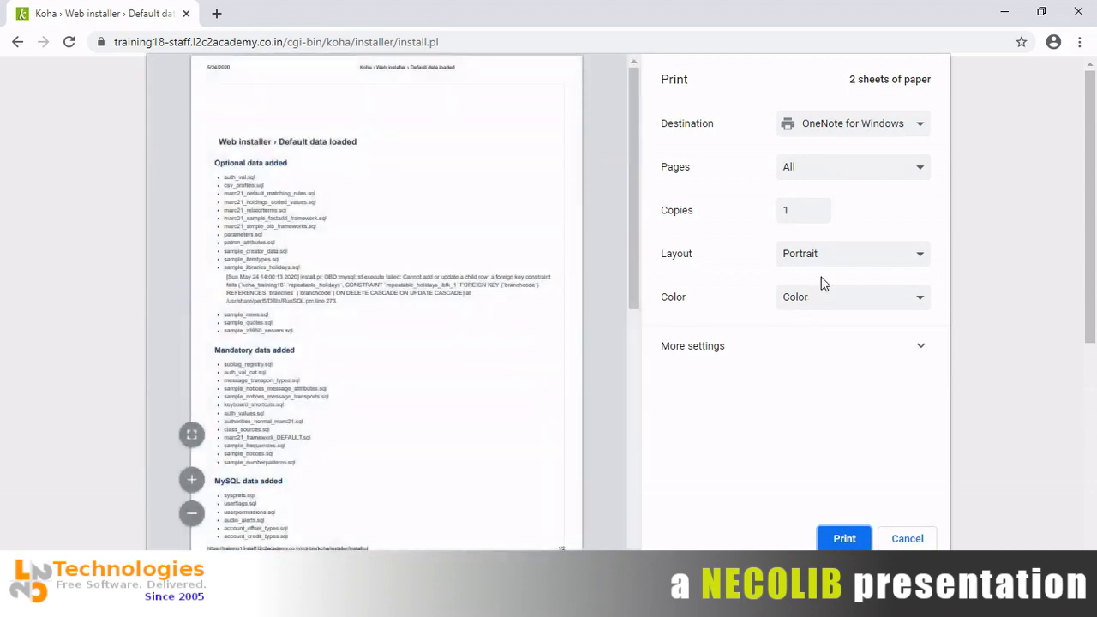
click(880, 133)
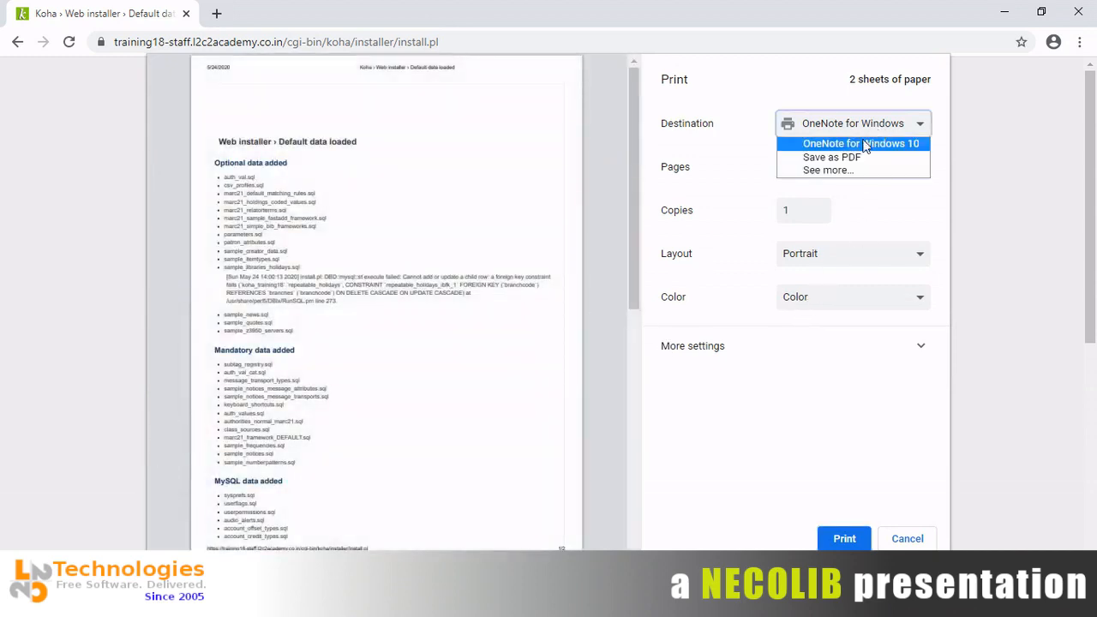
click(853, 157)
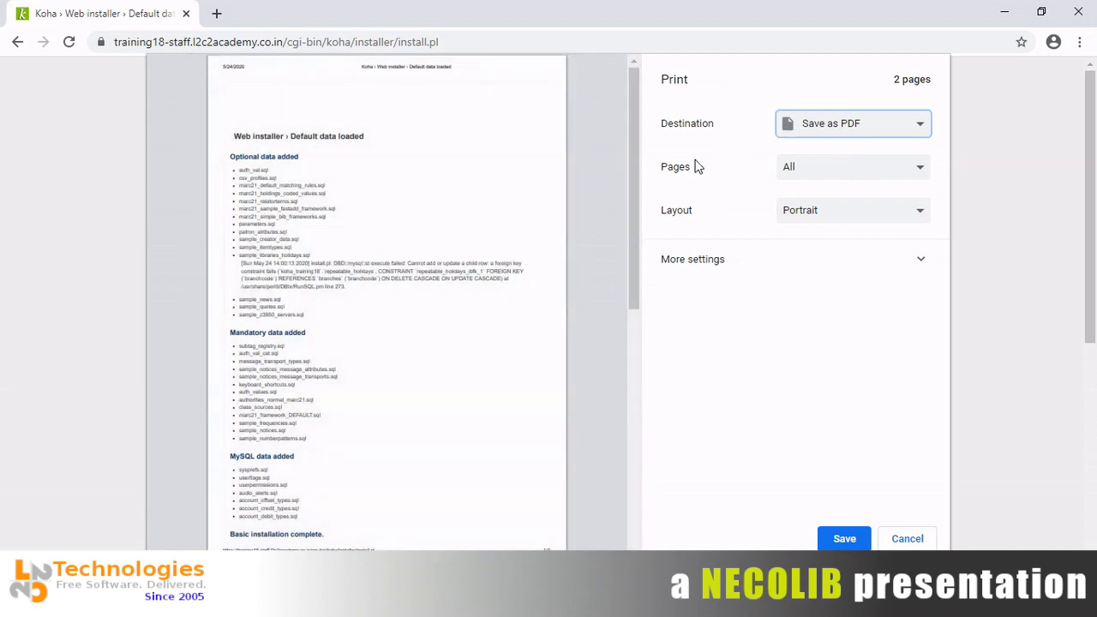
click(840, 534)
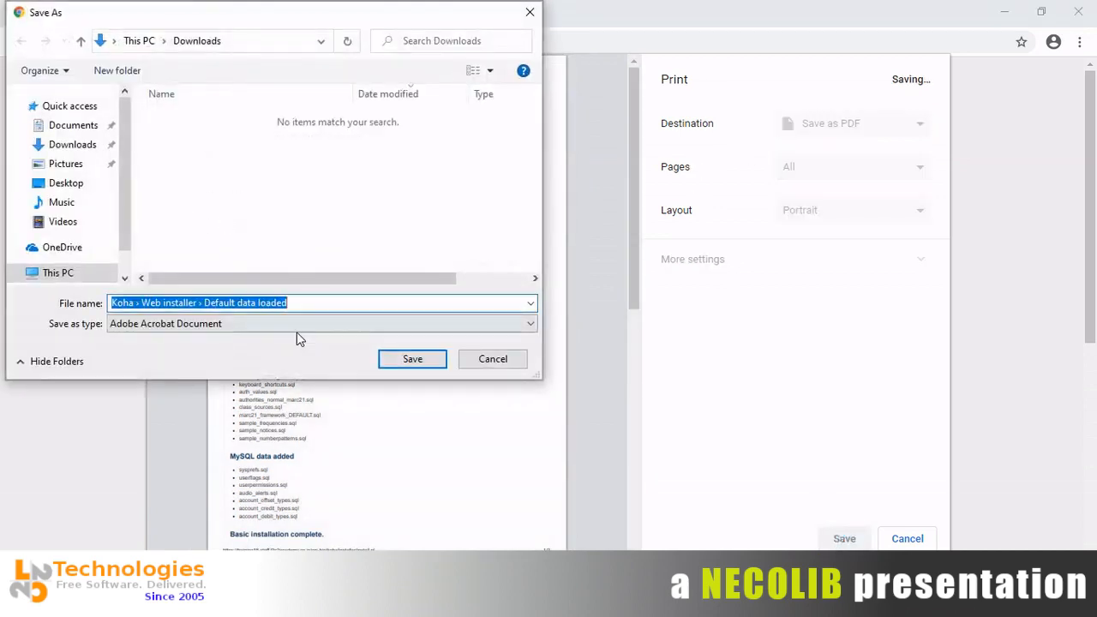
click(423, 363)
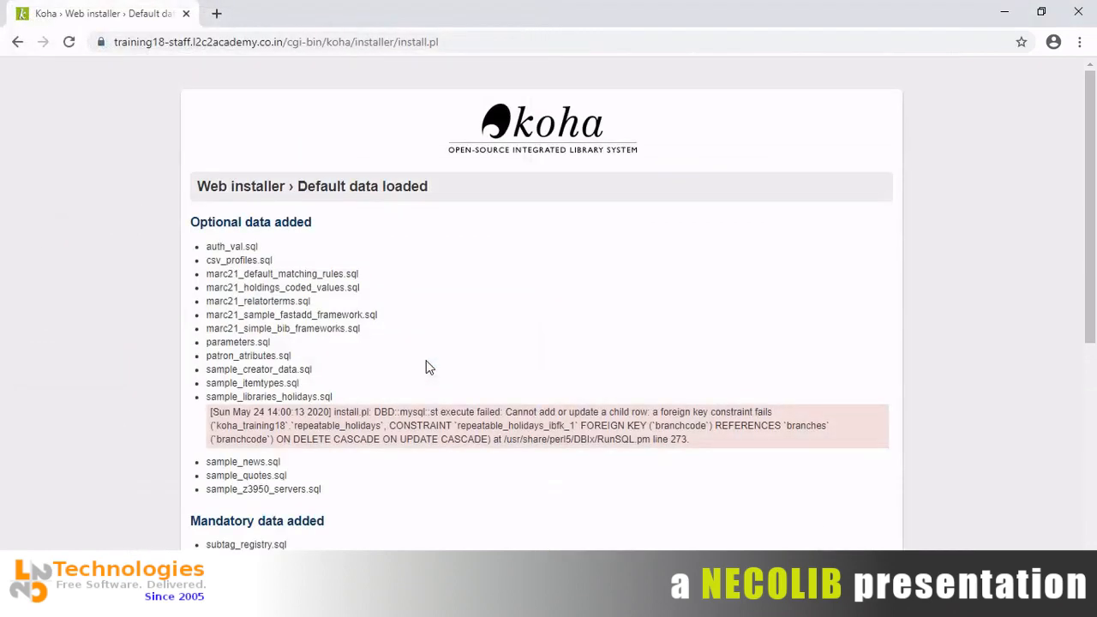
key(super+d)
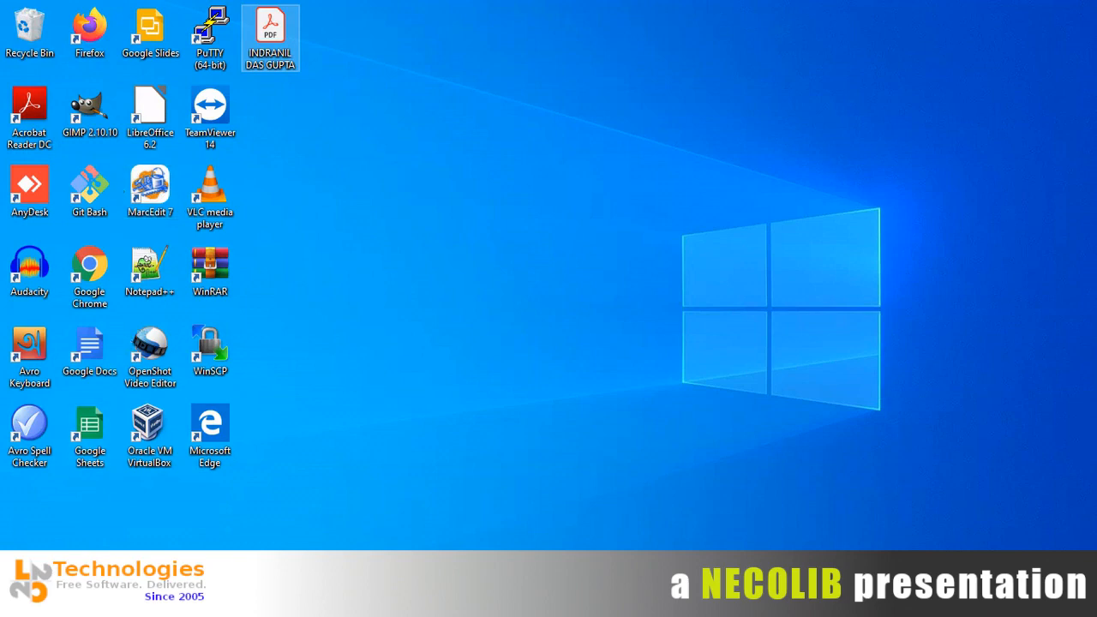
Open the saved Koha Default data loaded PDF from the Downloads folder.
key(super+e)
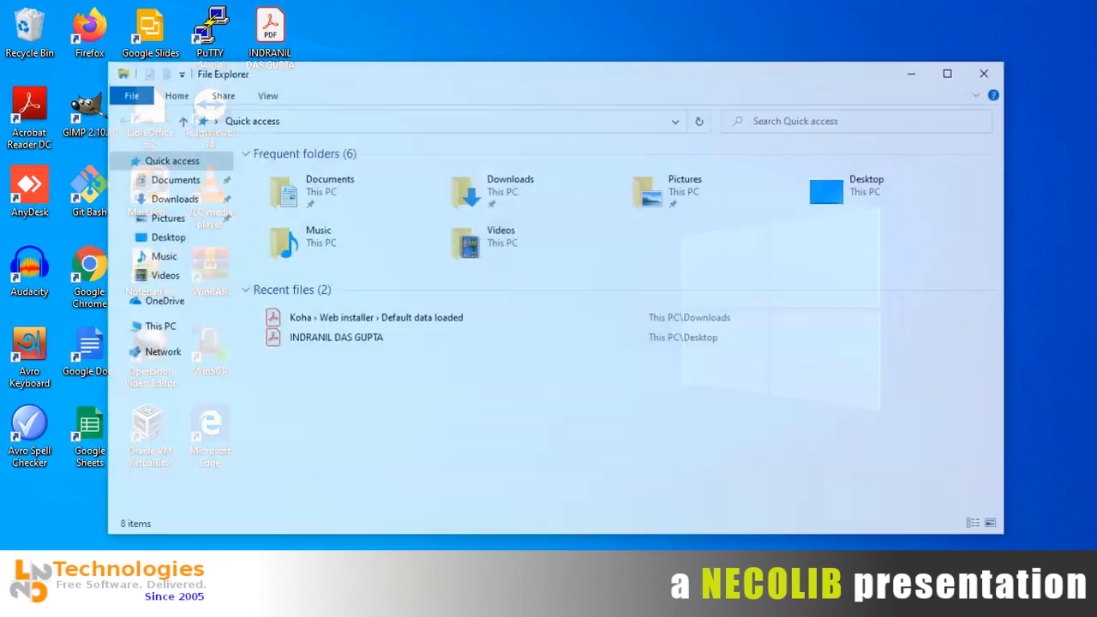
double_click(484, 188)
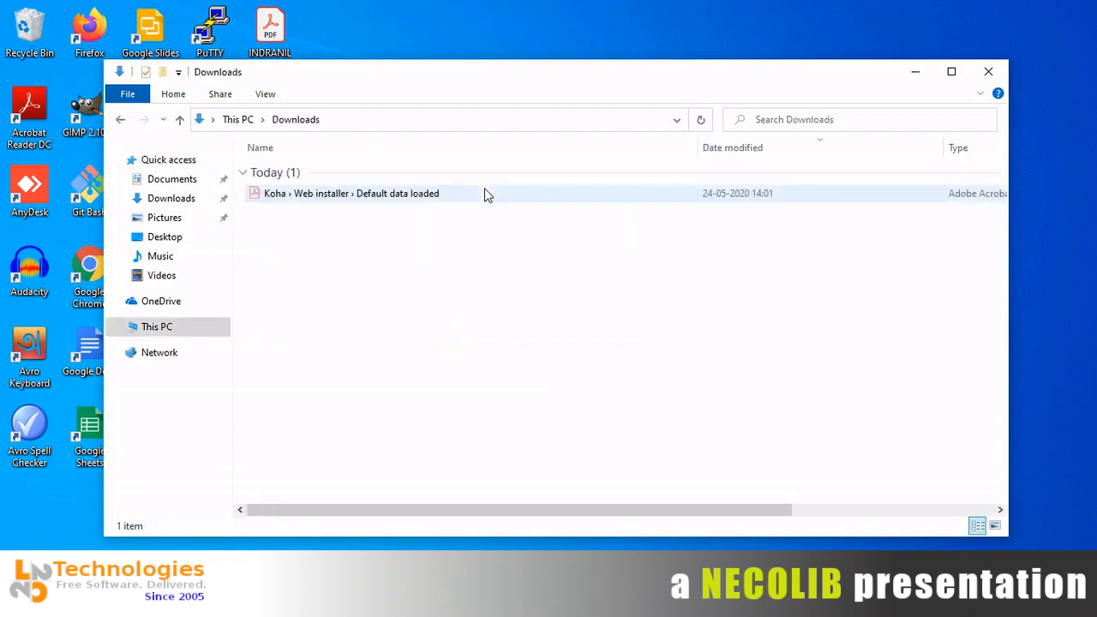
double_click(363, 195)
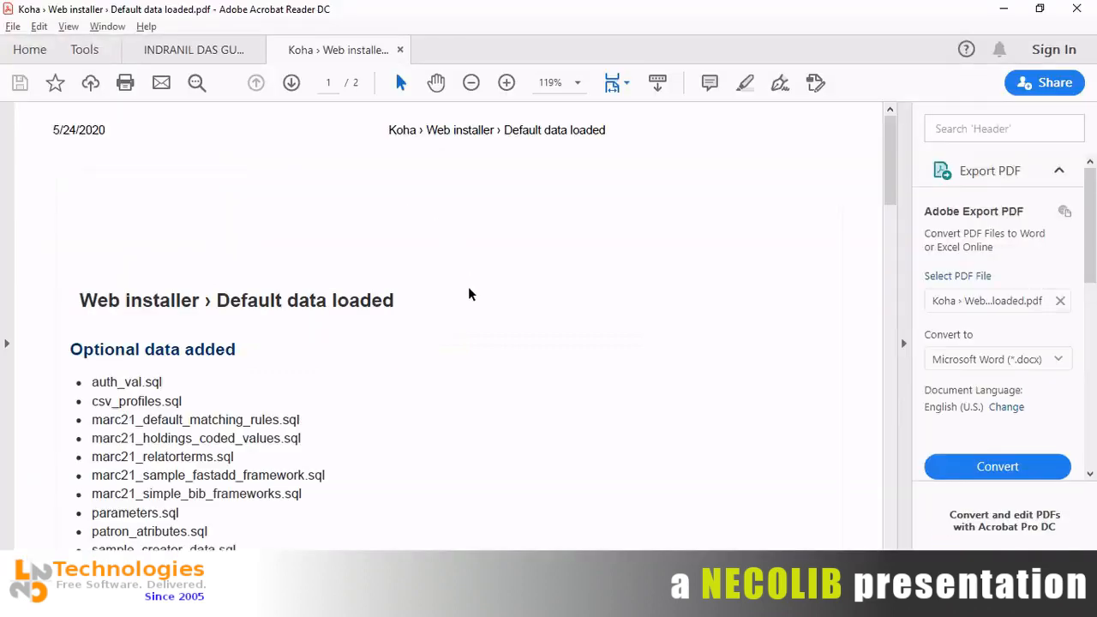
Read through both pages of the Koha installer PDF, then switch to the access credentials document.
scroll(468, 294, down, 15)
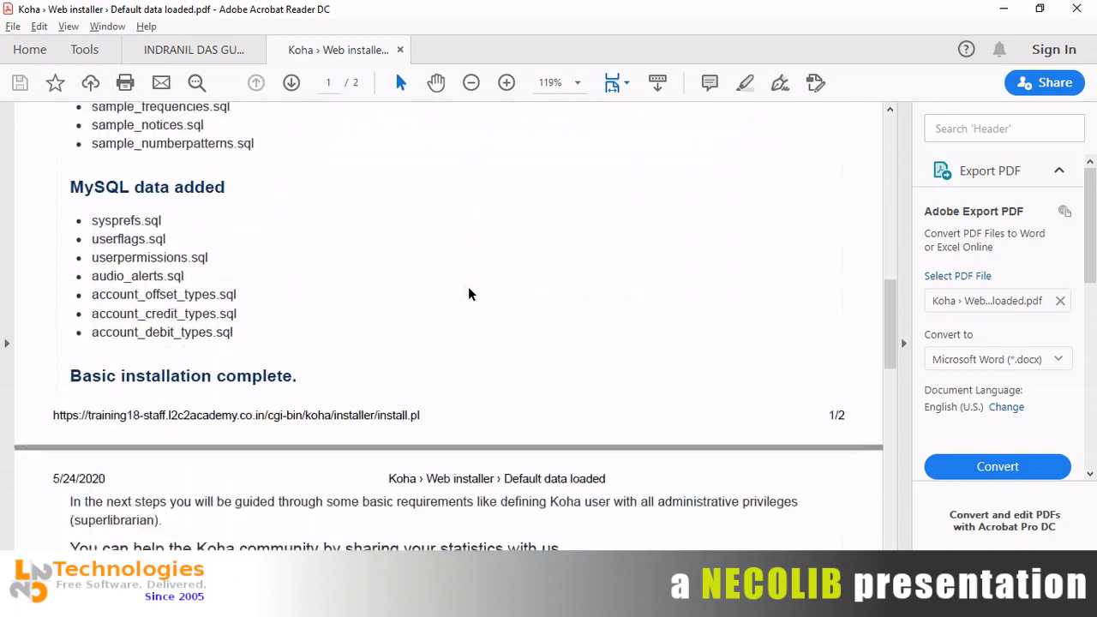
scroll(468, 294, down, 5)
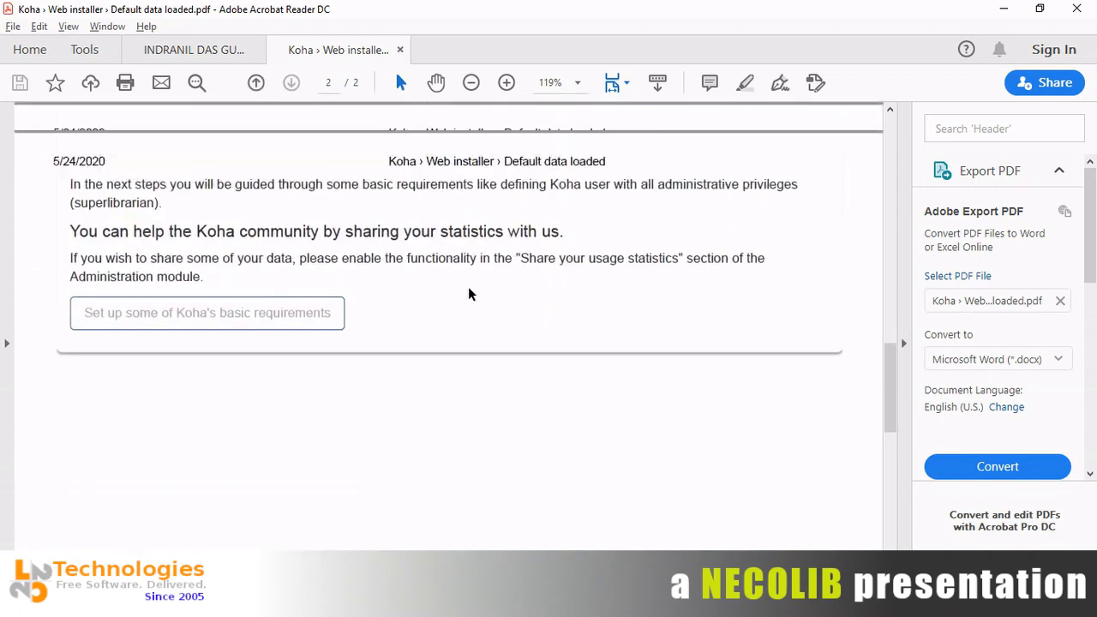
scroll(468, 294, up, 6)
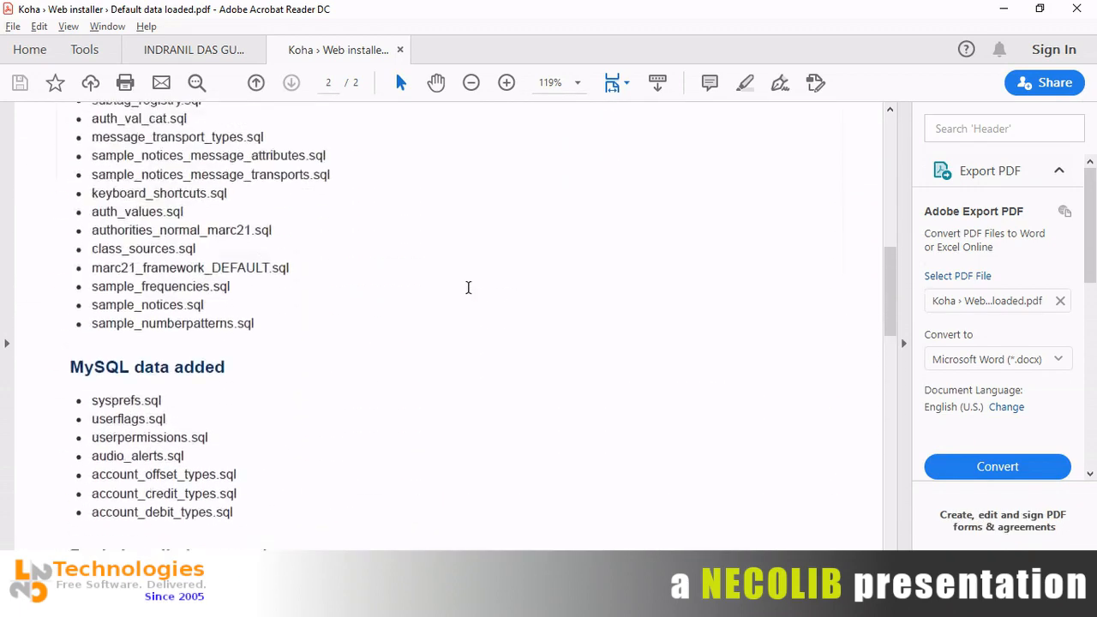
scroll(468, 287, up, 10)
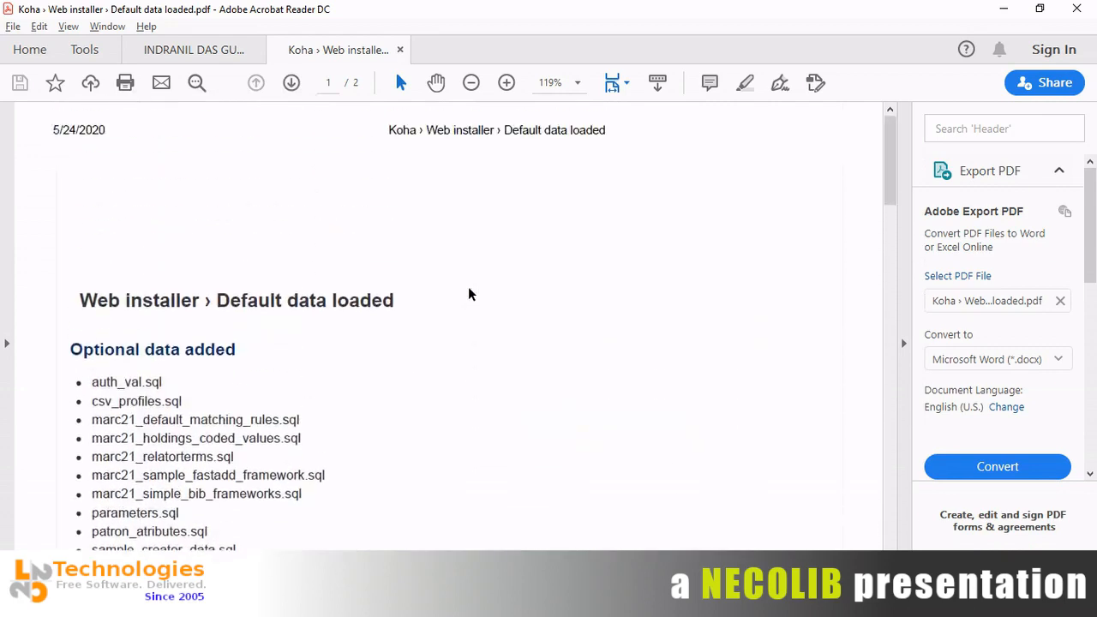
scroll(468, 294, down, 10)
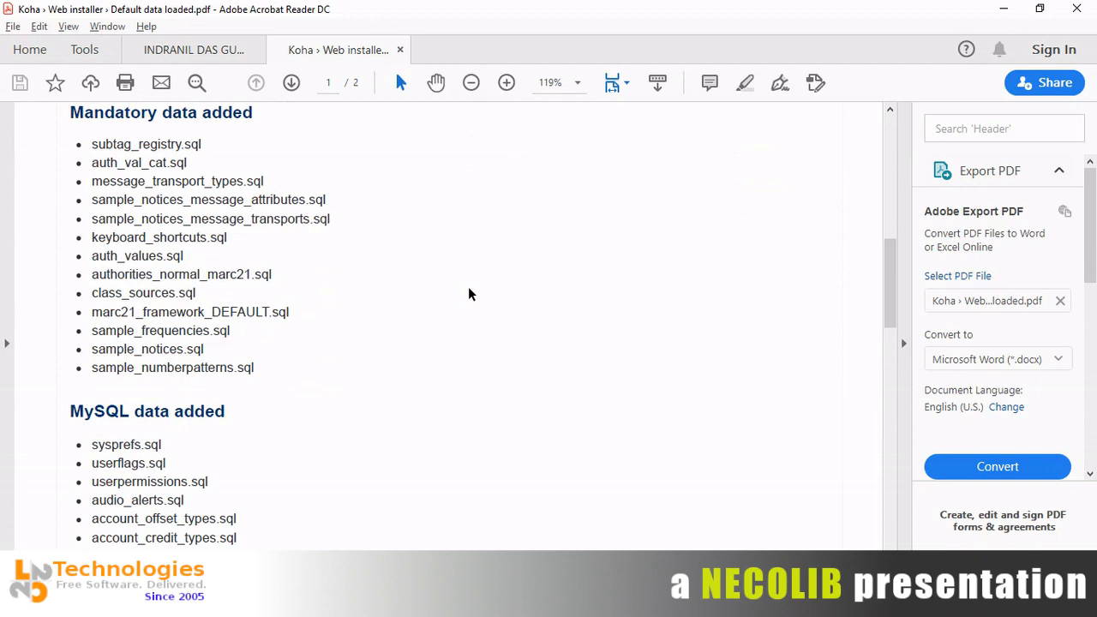
scroll(468, 294, down, 3)
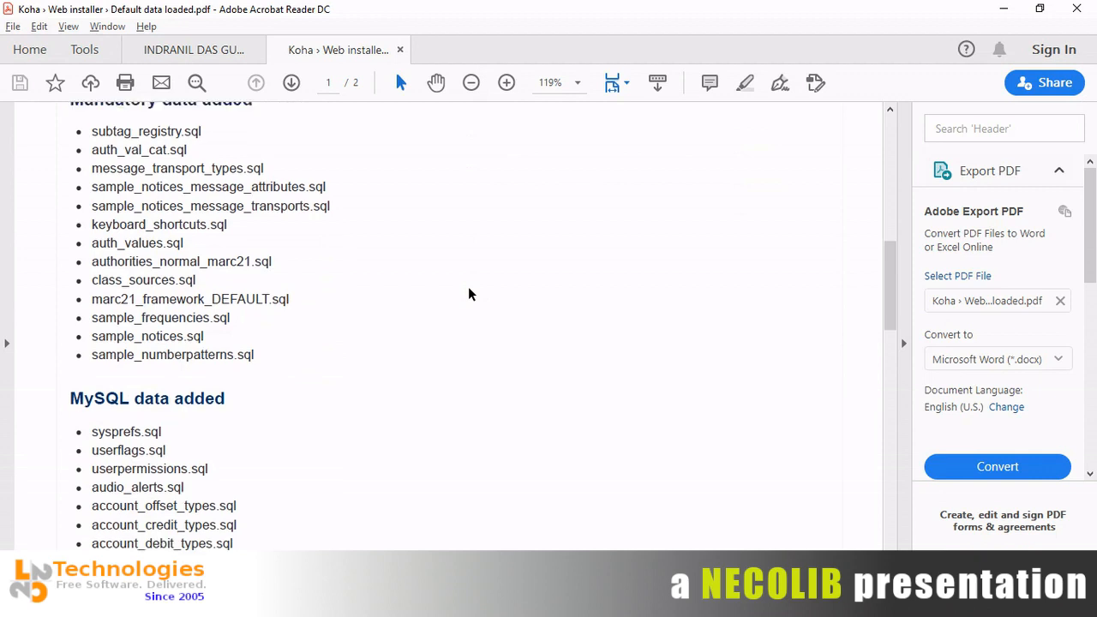
scroll(468, 294, up, 5)
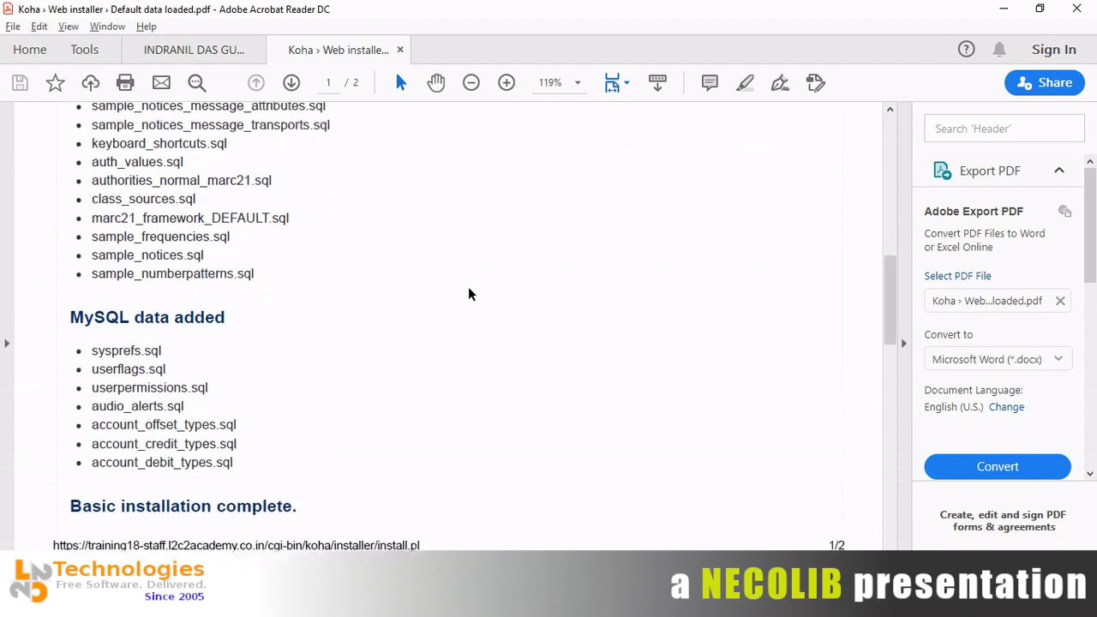
scroll(469, 294, up, 5)
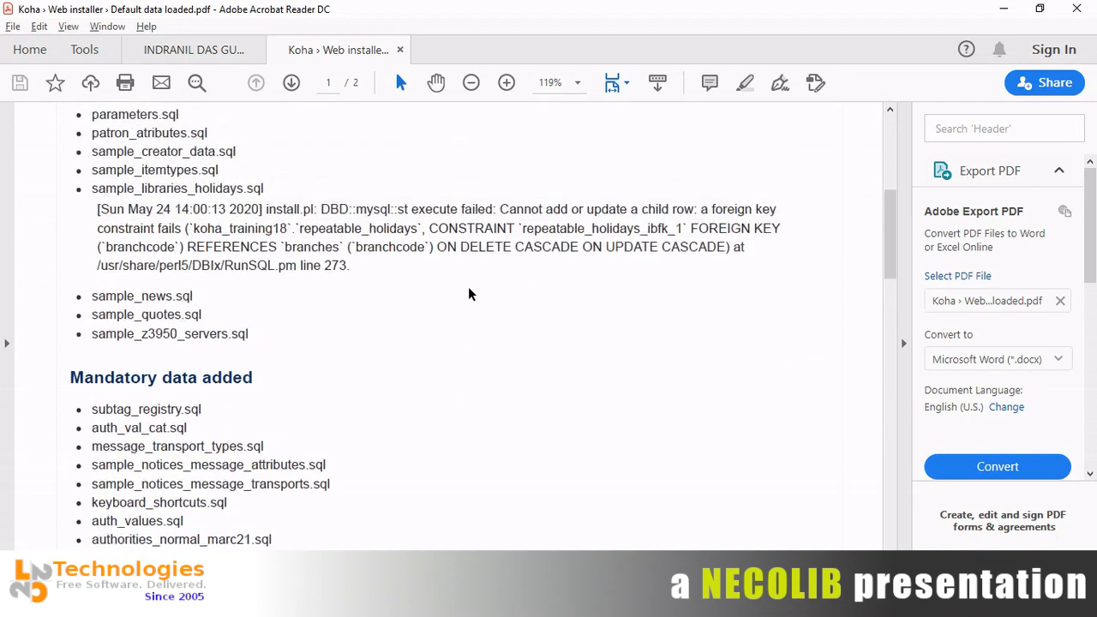
scroll(469, 294, up, 7)
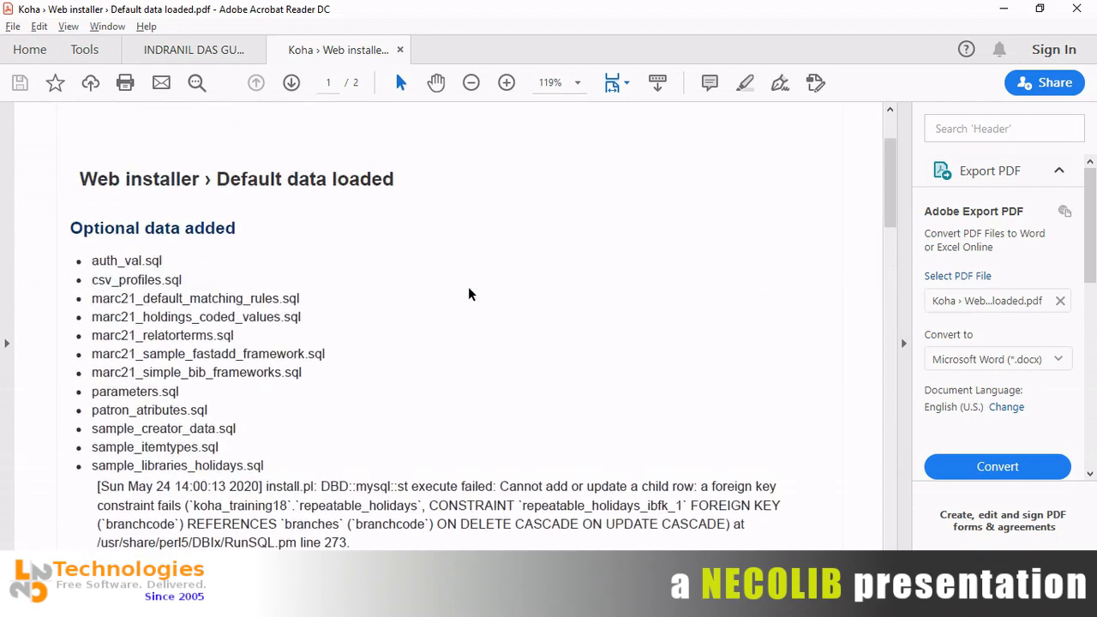
scroll(469, 294, up, 1)
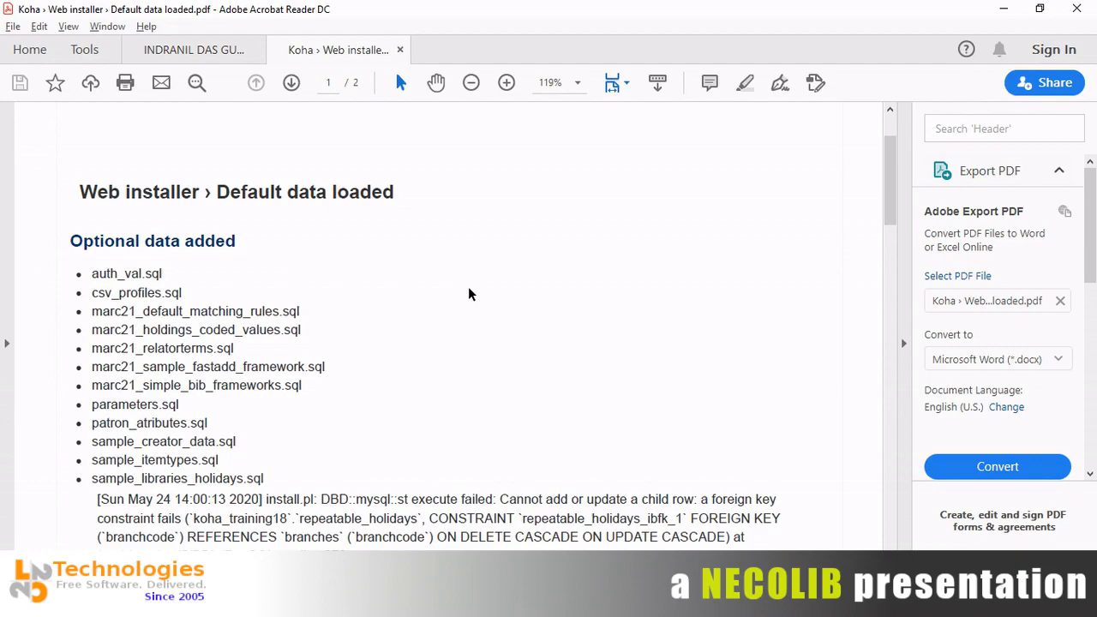
scroll(469, 294, down, 10)
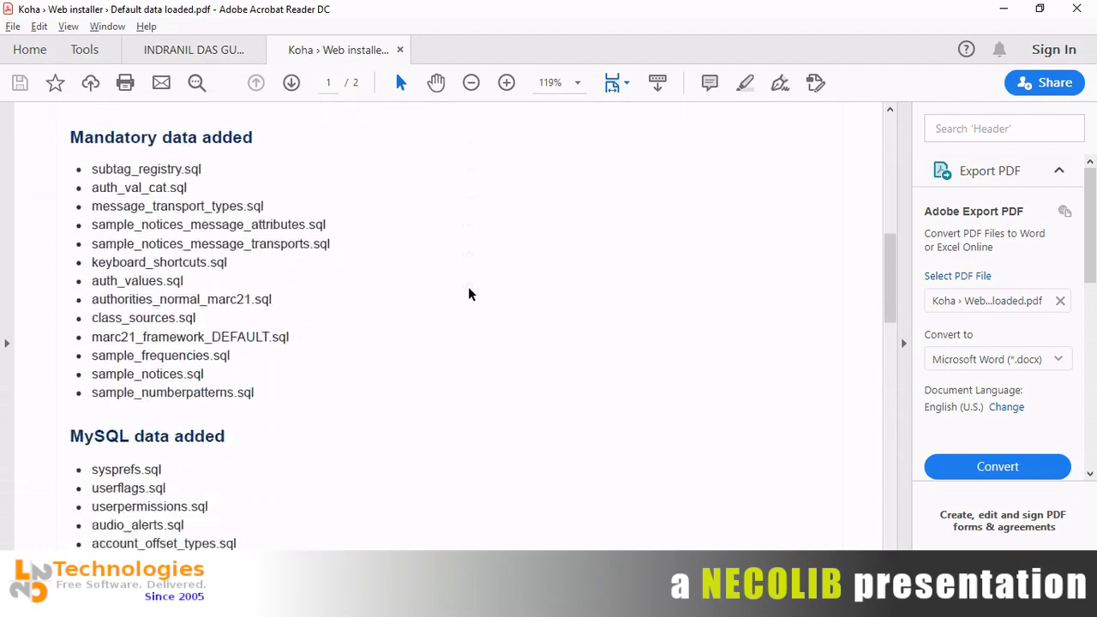
scroll(469, 294, down, 15)
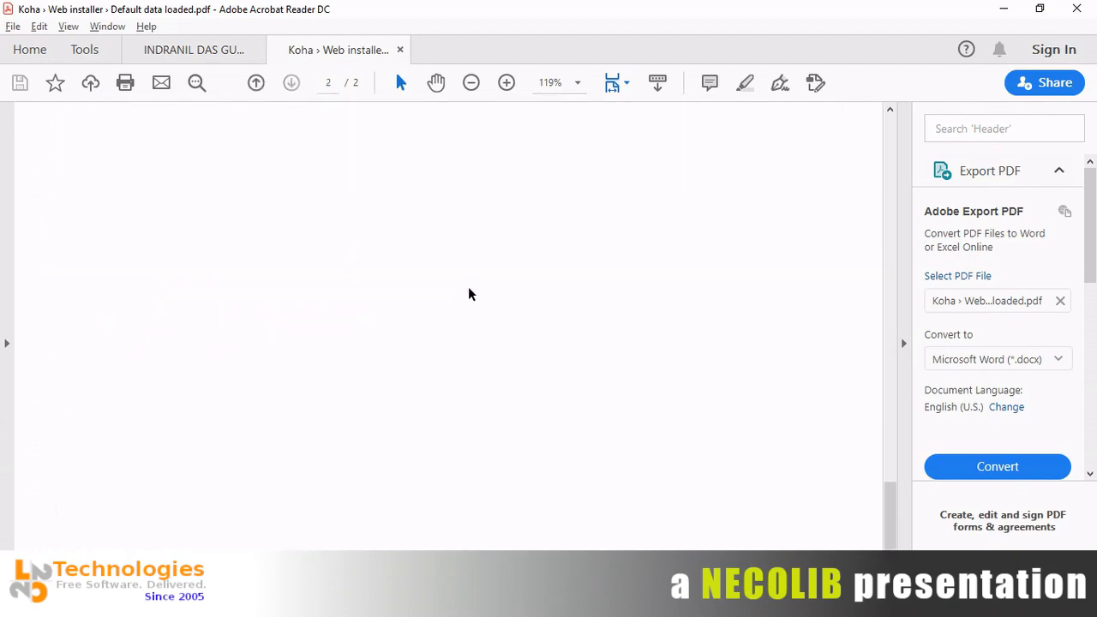
scroll(469, 294, up, 20)
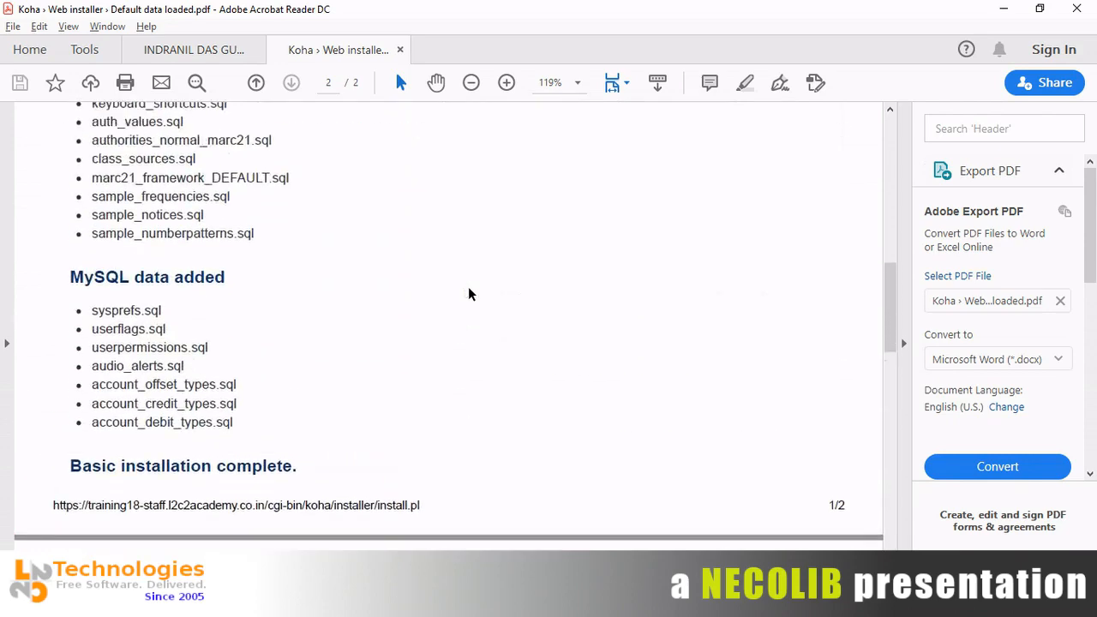
scroll(469, 294, up, 2)
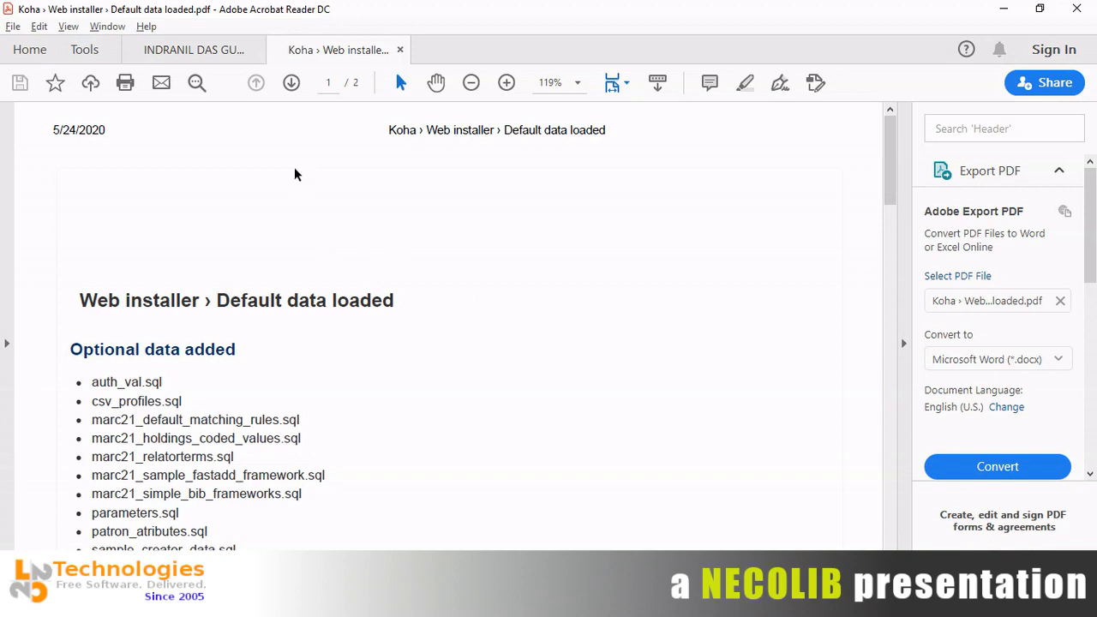
click(223, 58)
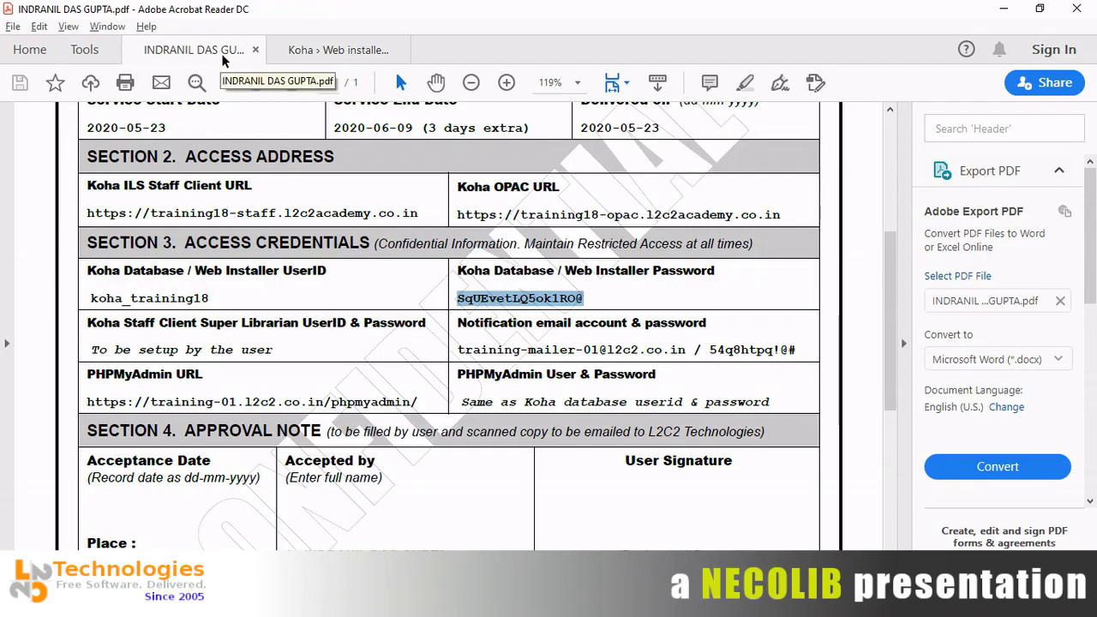
Return to the browser and highlight the 'Basic installation complete.' message in the installer report.
key(alt+Tab)
key(alt+Tab)
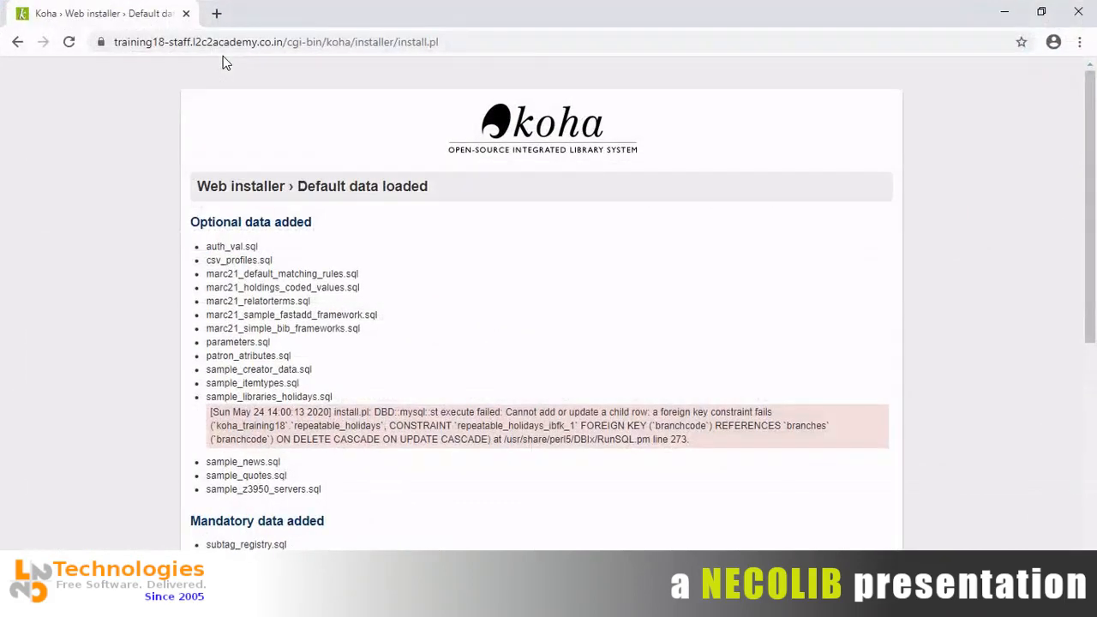
scroll(222, 57, down, 1)
scroll(222, 61, down, 5)
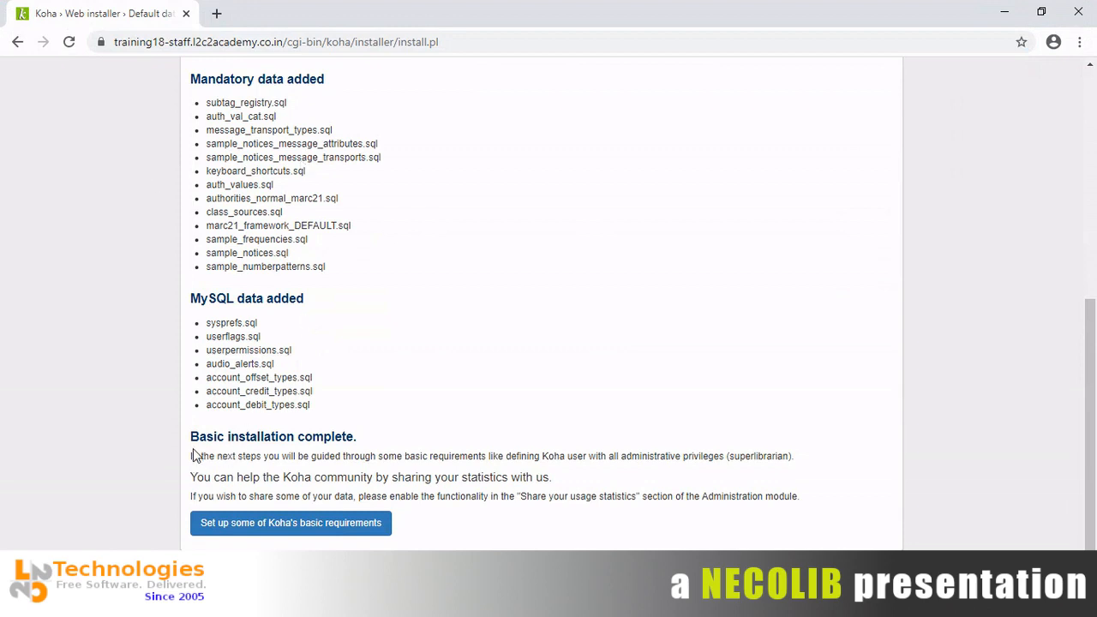
drag(190, 437, 374, 444)
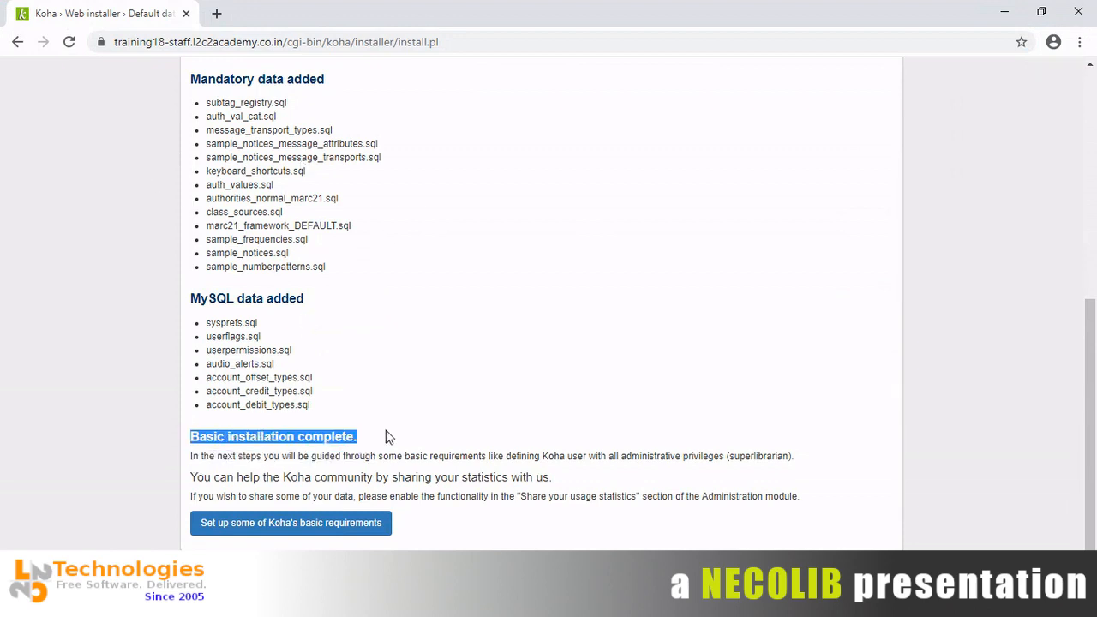
click(386, 437)
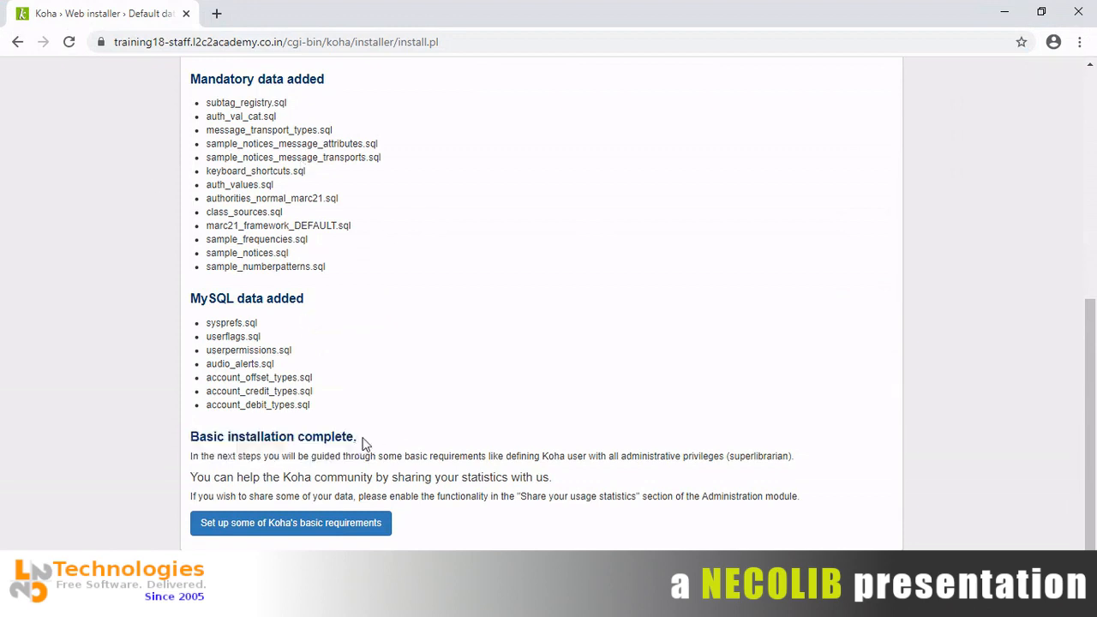
drag(363, 443, 189, 438)
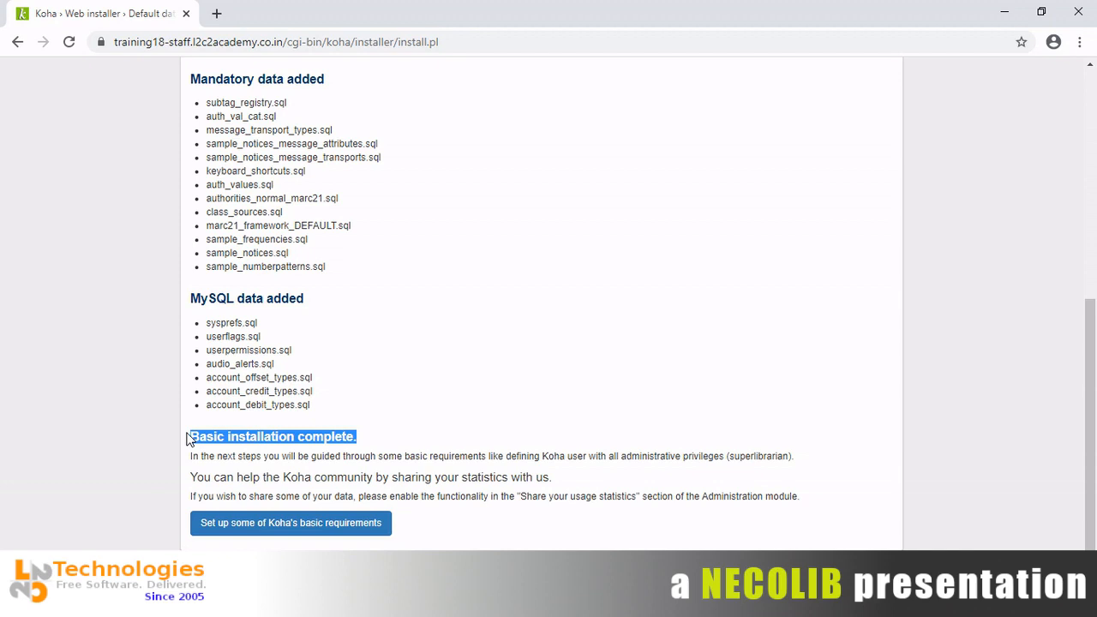
key(alt+Tab)
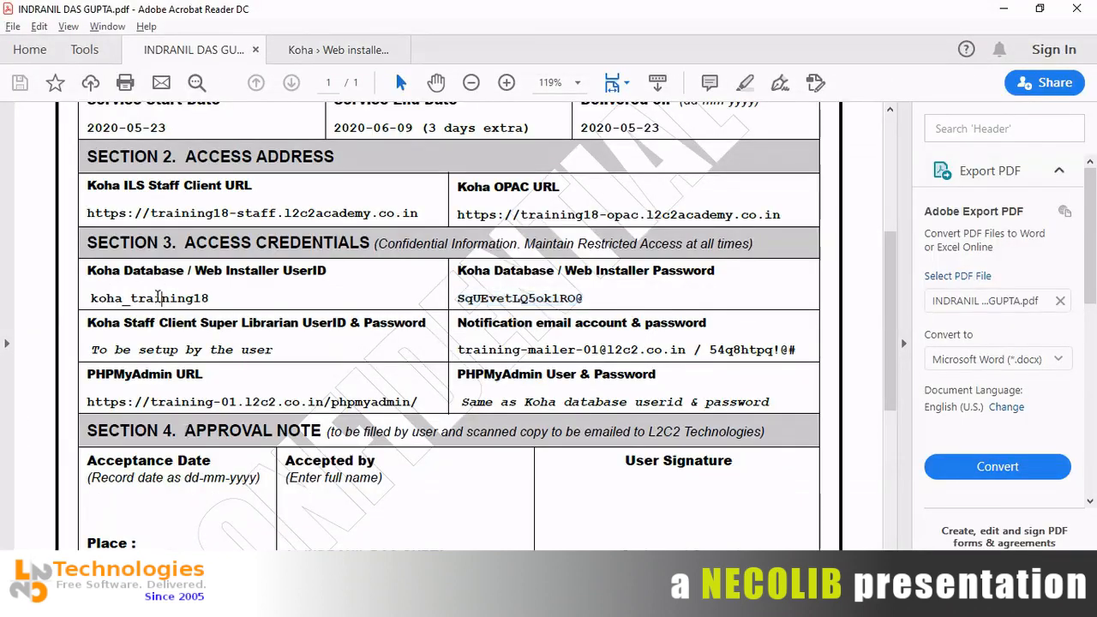
double_click(160, 297)
double_click(490, 297)
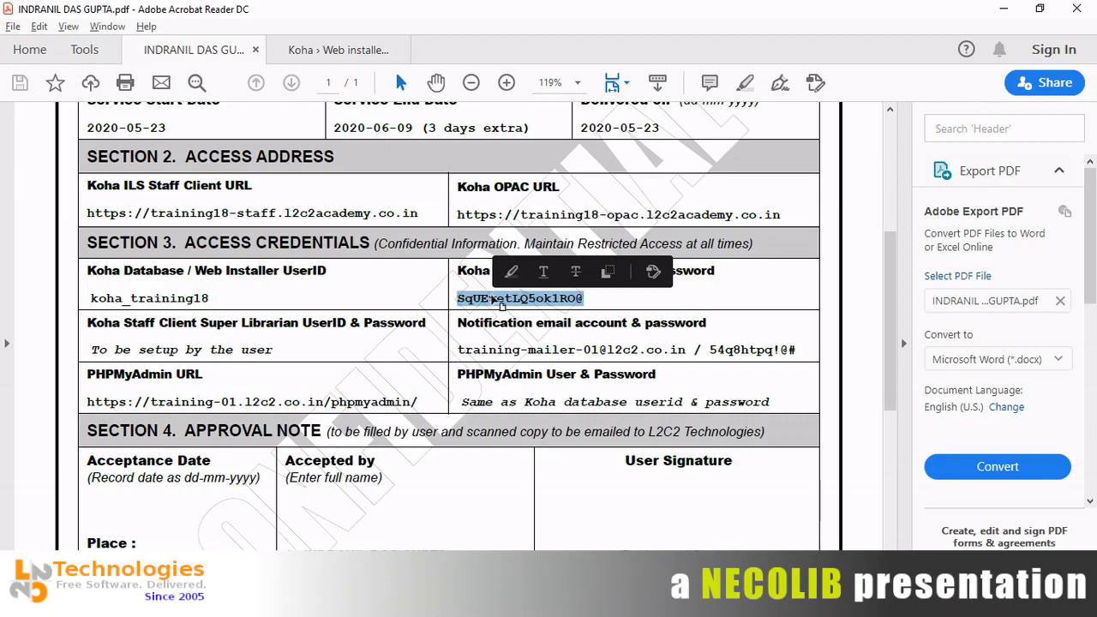
key(alt+Tab)
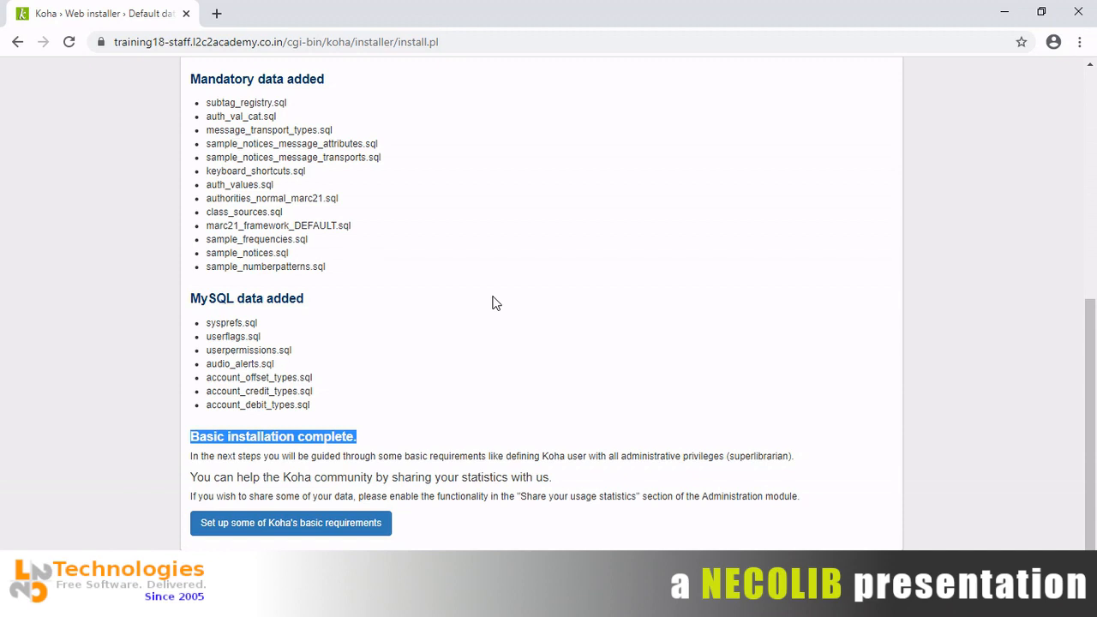
Move from the finished installation into onboarding, reaching the Create a library step.
click(451, 416)
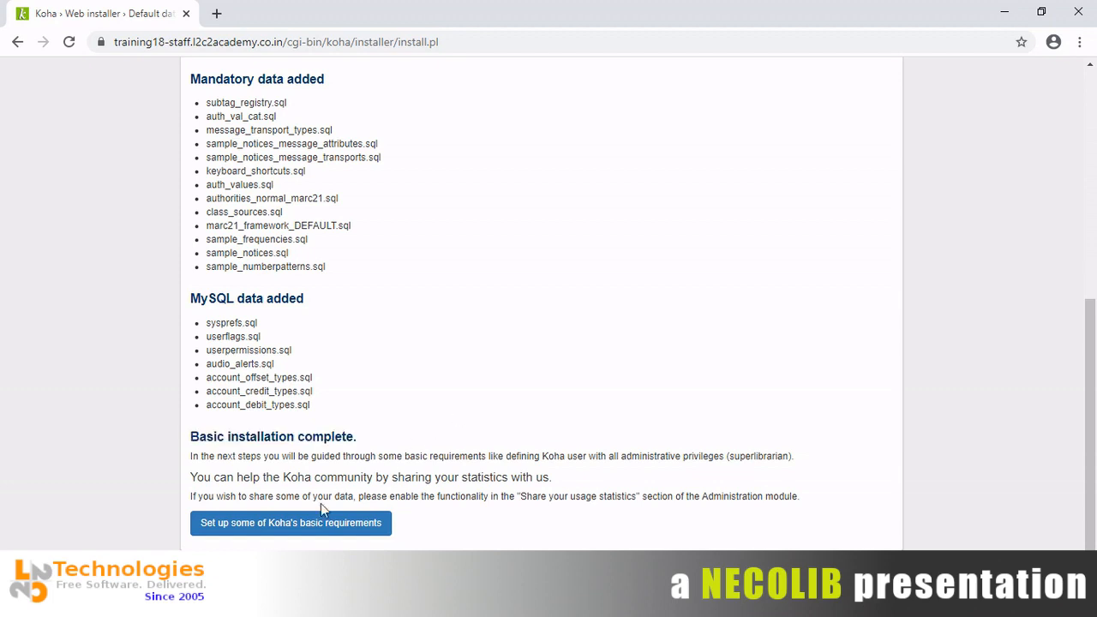
click(300, 533)
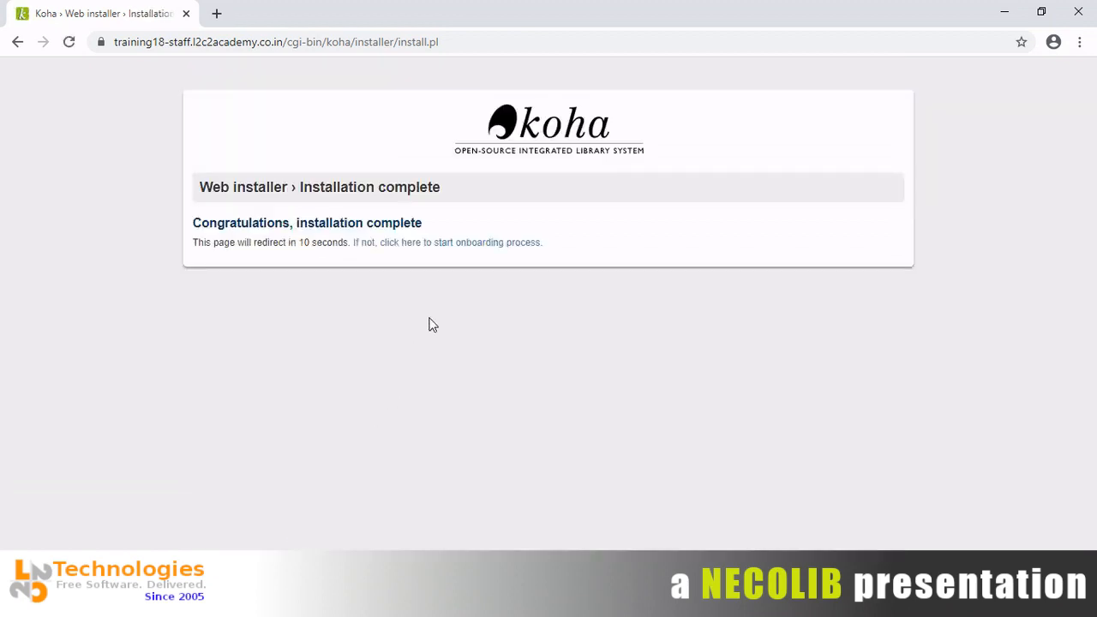
click(438, 243)
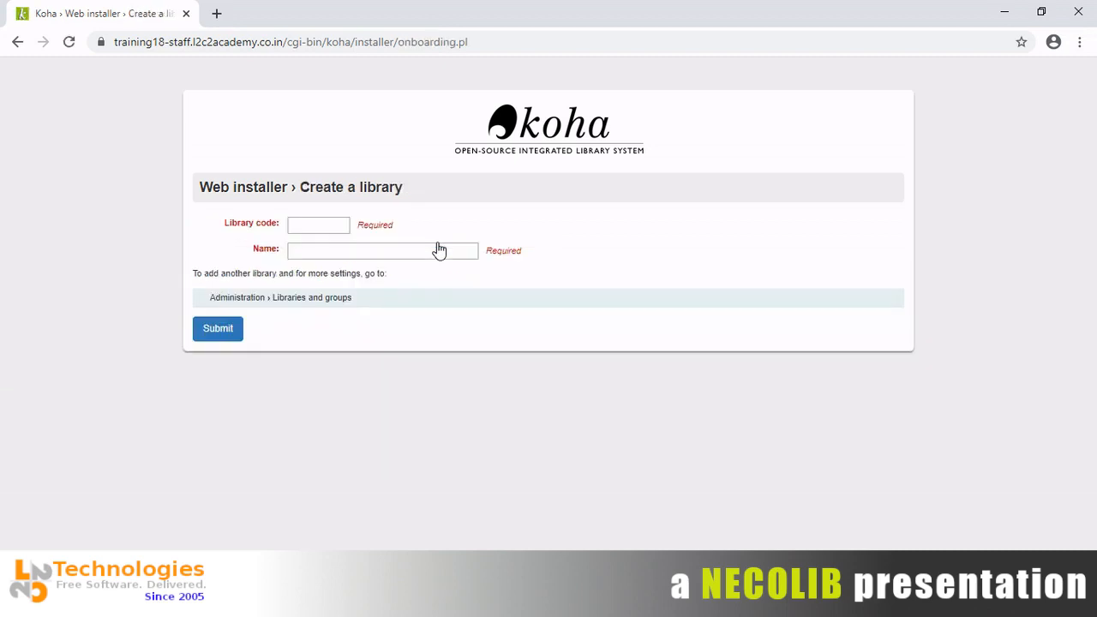
Create the library with code MAIN and name IDG's Demo Library.
click(314, 225)
text(MAIN)
key(Tab)
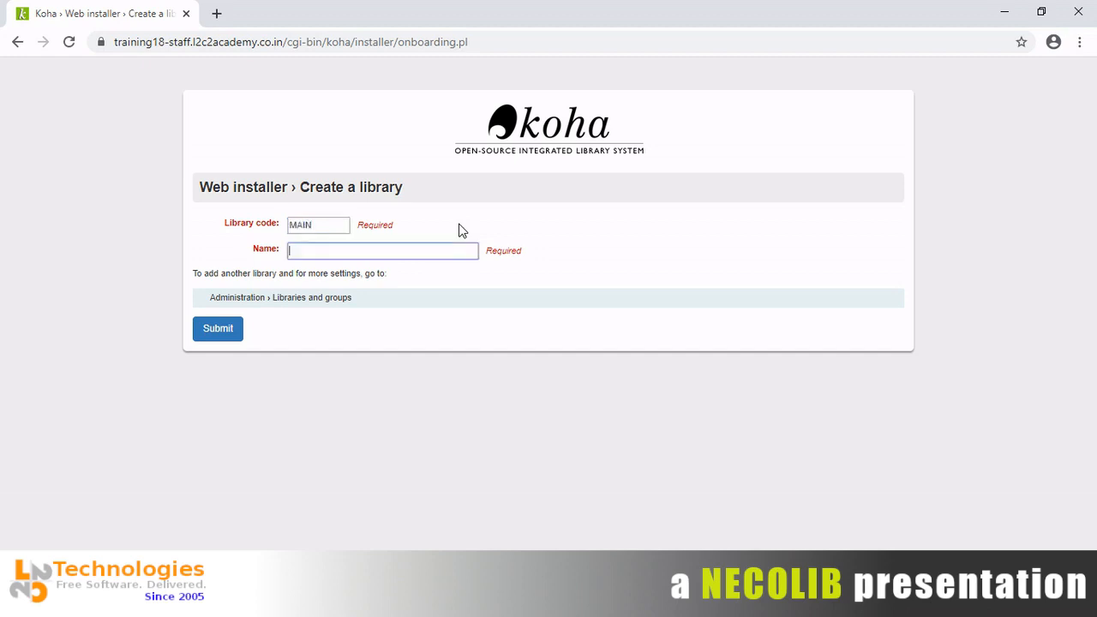
text(De)
text(m)
text(o)
text( Library)
text(IDG)
text('s)
double_click(310, 222)
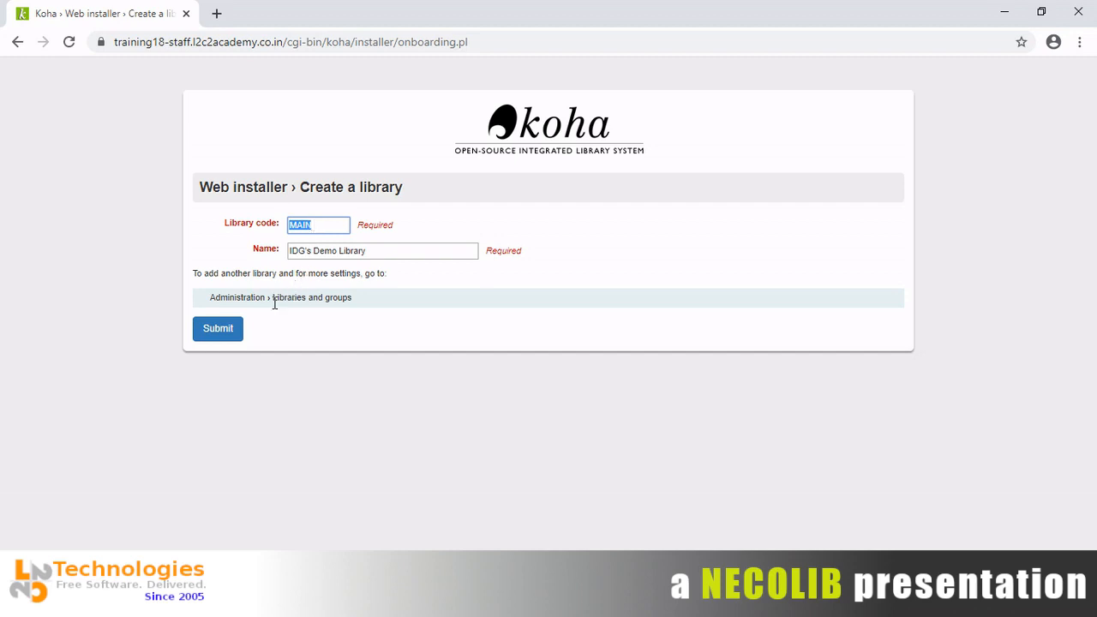
click(227, 329)
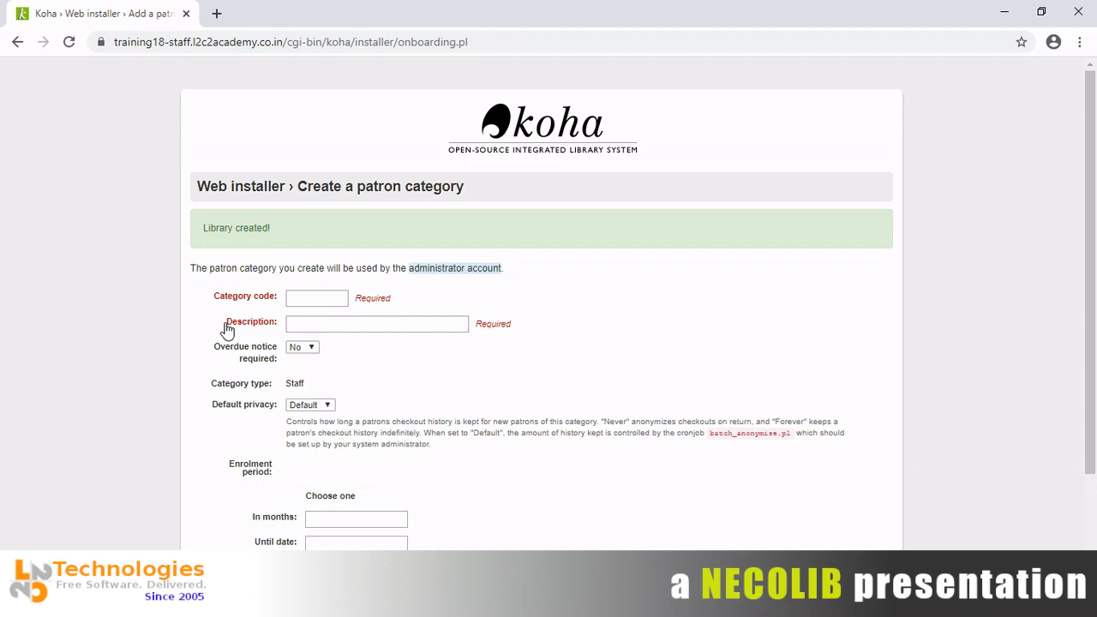
Enter category code STF with the description Library Personnel.
click(305, 294)
double_click(198, 269)
click(328, 303)
text(LIB)
key(BackSpace)
key(BackSpace)
key(BackSpace)
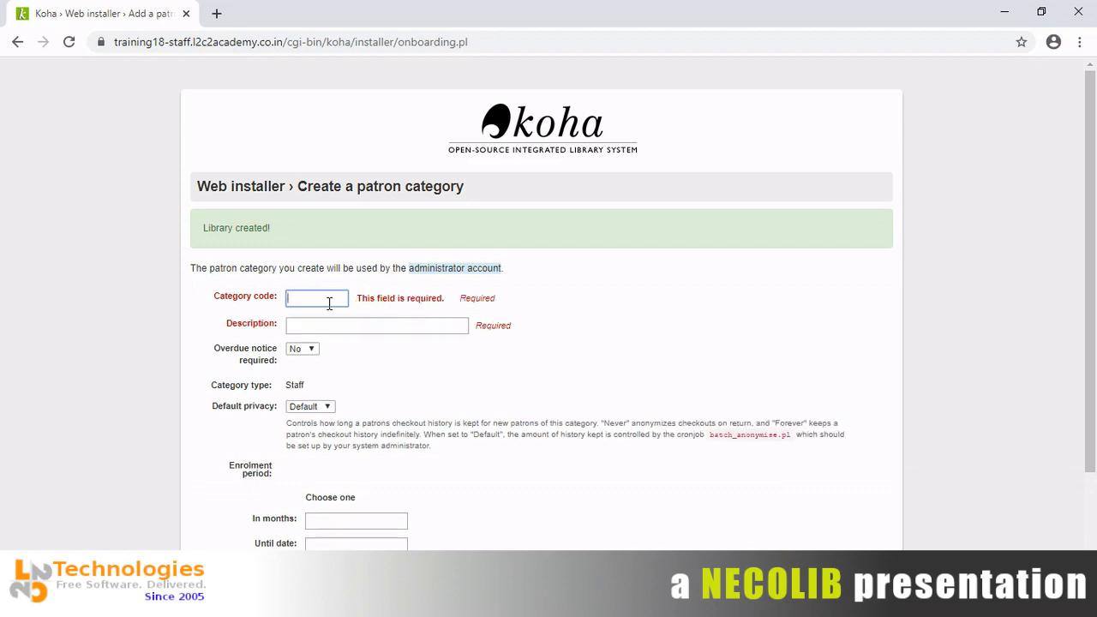
text(STF)
key(Tab)
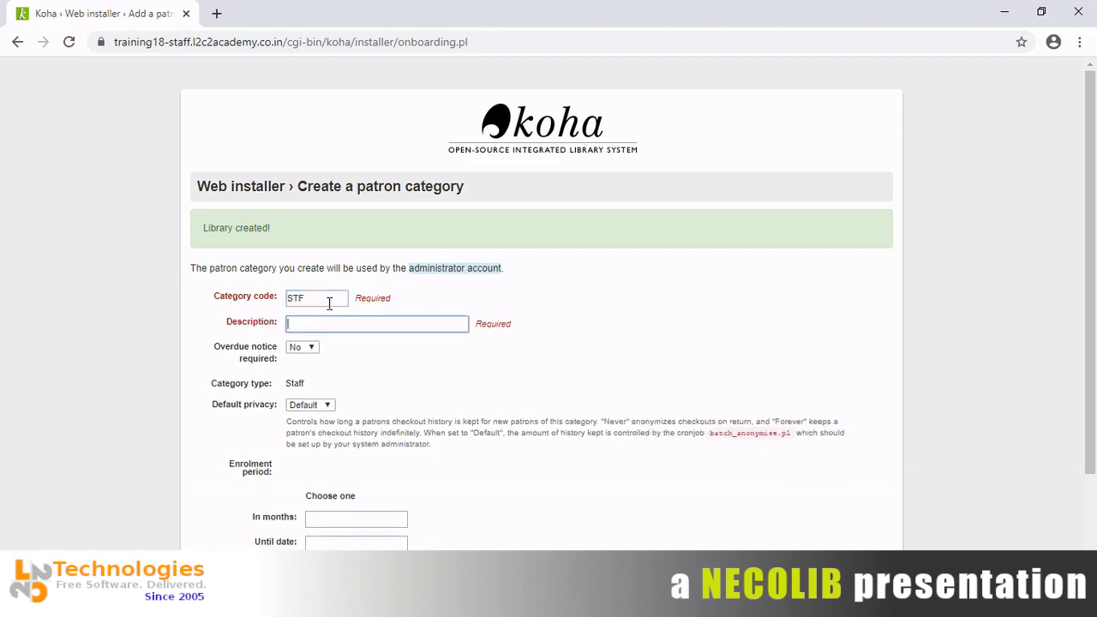
text(Library Personnel)
Set Overdue notice to Yes and enrolment to 60 months, then submit the category.
click(304, 347)
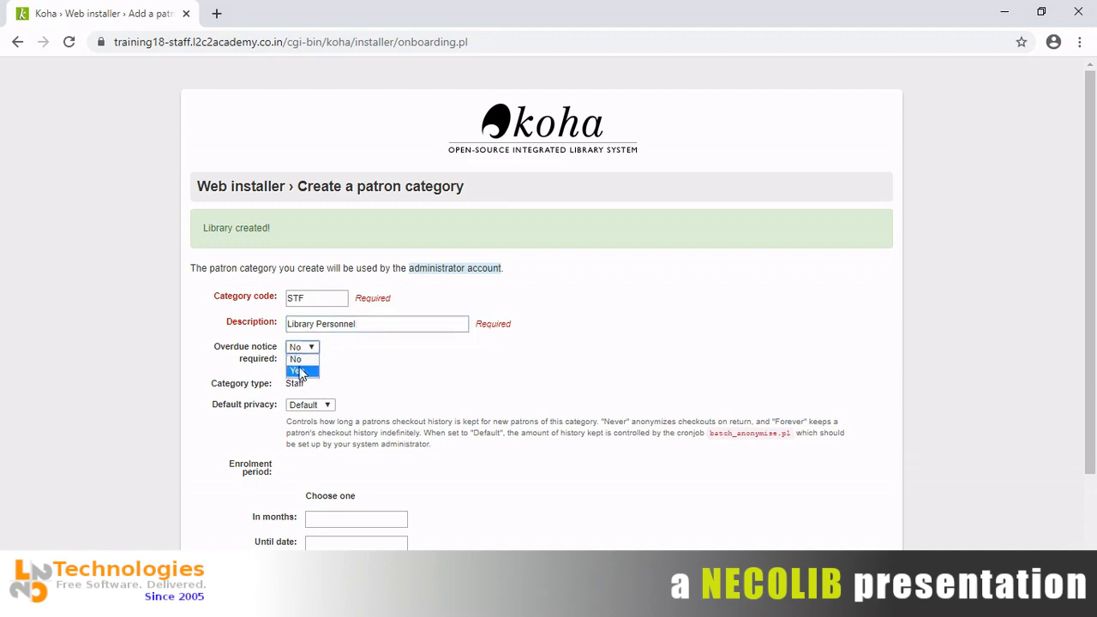
click(299, 372)
click(497, 479)
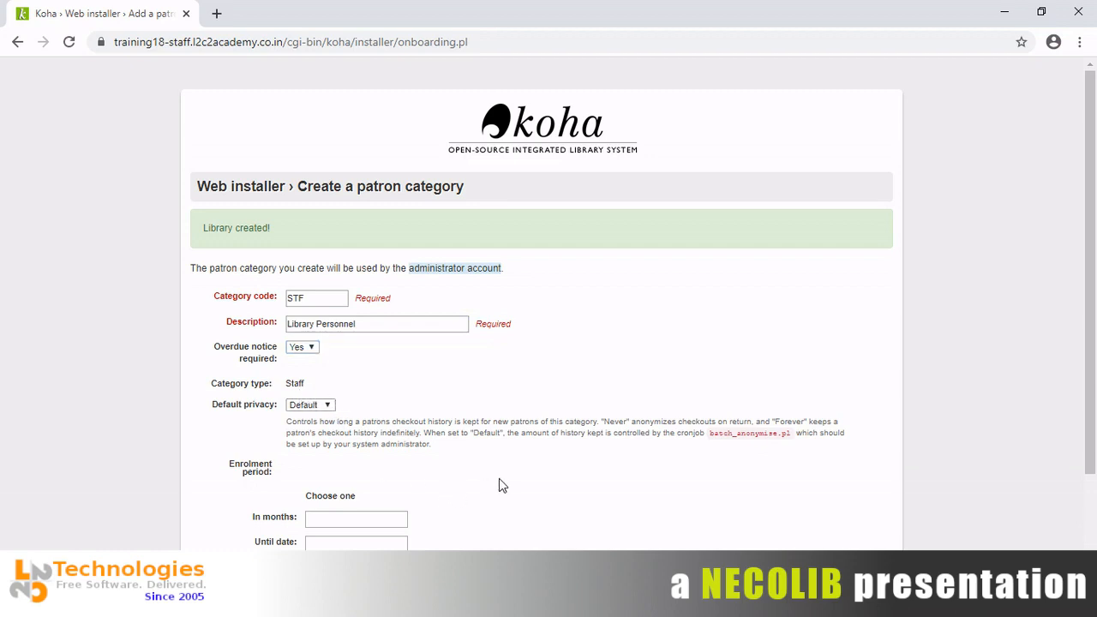
click(323, 518)
text(5)
text(6)
text(0)
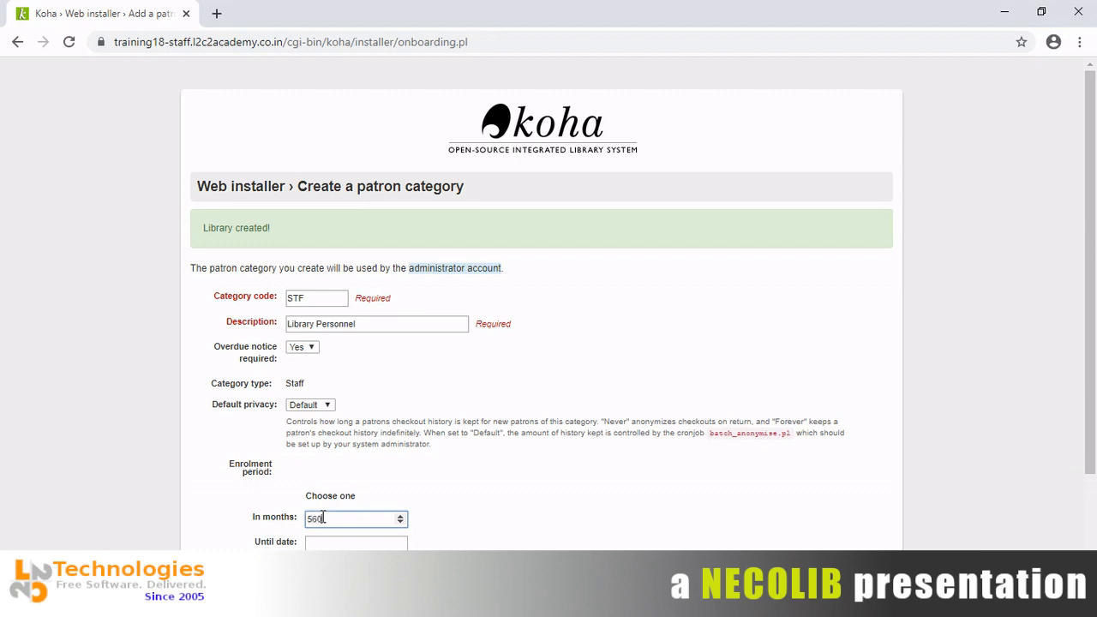
key(BackSpace)
key(BackSpace)
key(BackSpace)
text(60)
click(468, 537)
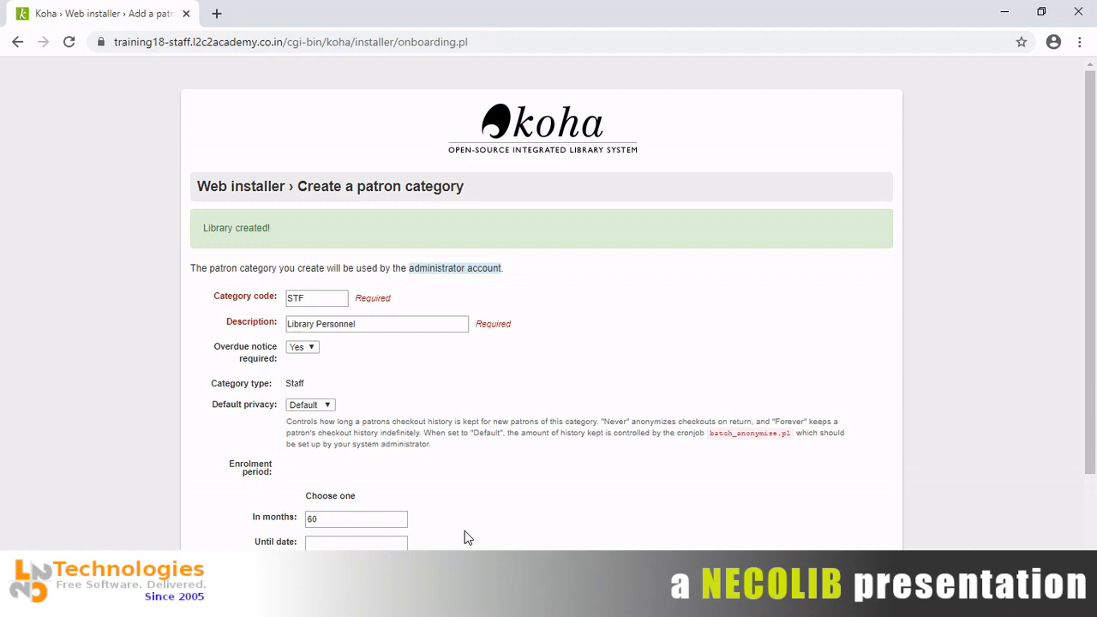
scroll(464, 537, down, 2)
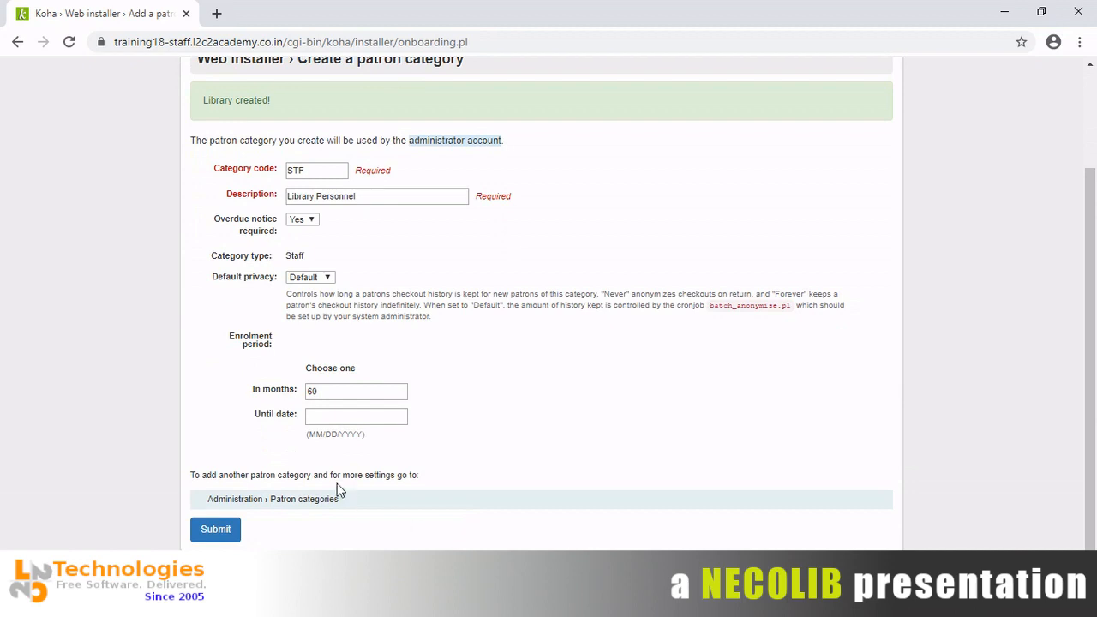
click(214, 532)
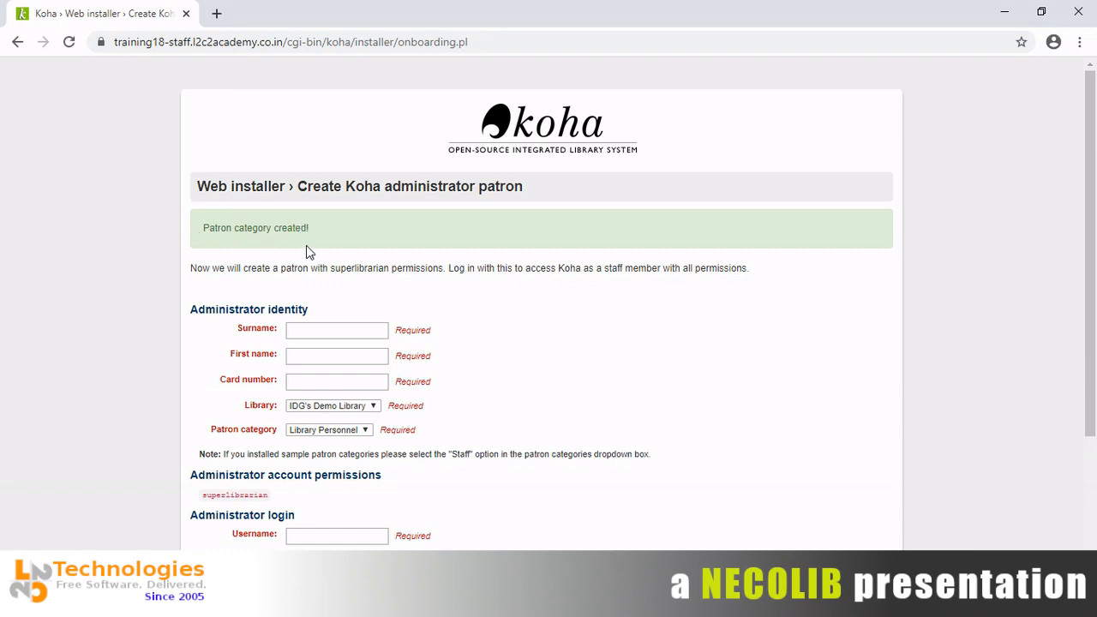
Enter the administrator's surname, first name and card number.
click(345, 335)
text(Das )
text(Fadi)
key(BackSpace)
key(BackSpace)
key(BackSpace)
key(BackSpace)
text(Gupta)
key(Tab)
text(anil)
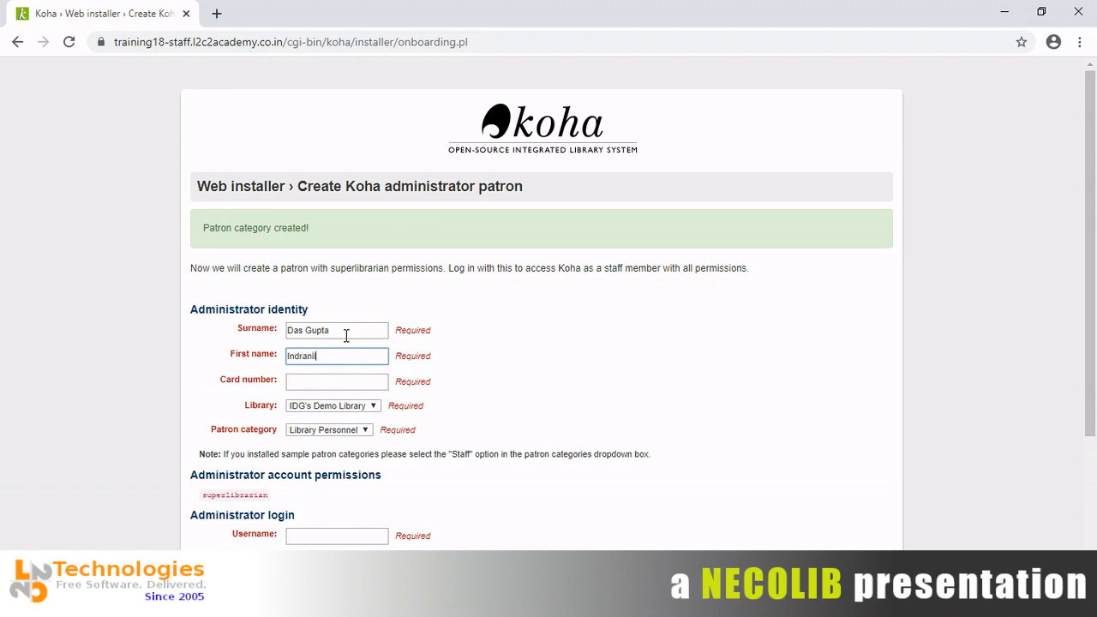
key(Tab)
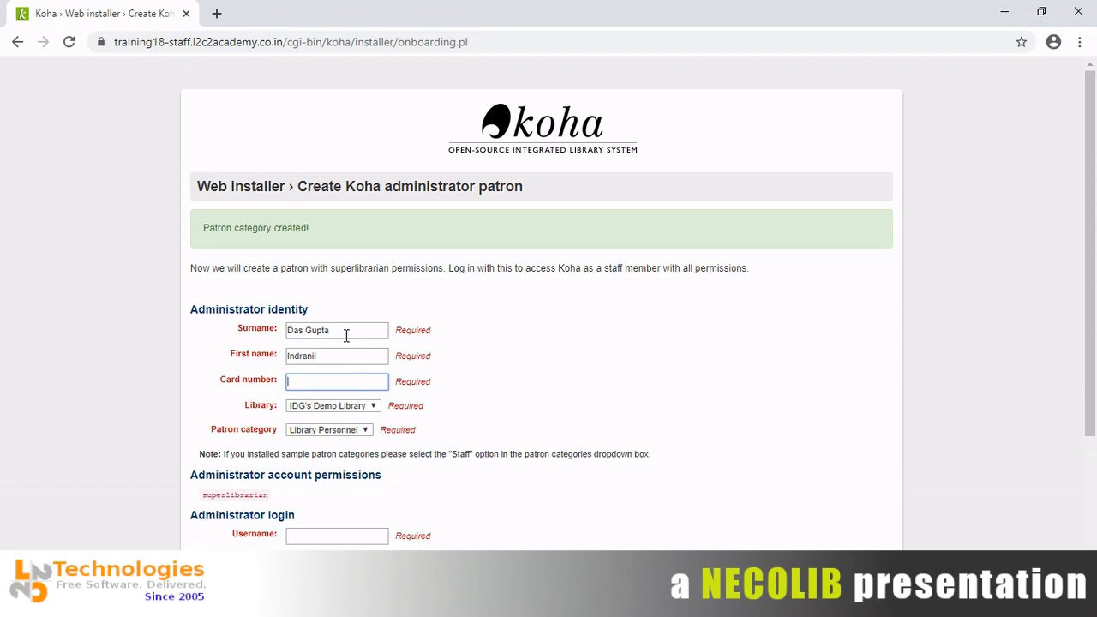
text(SYSTEM01)
Keep IDG's Demo Library as library and Library Personnel as patron category.
click(485, 405)
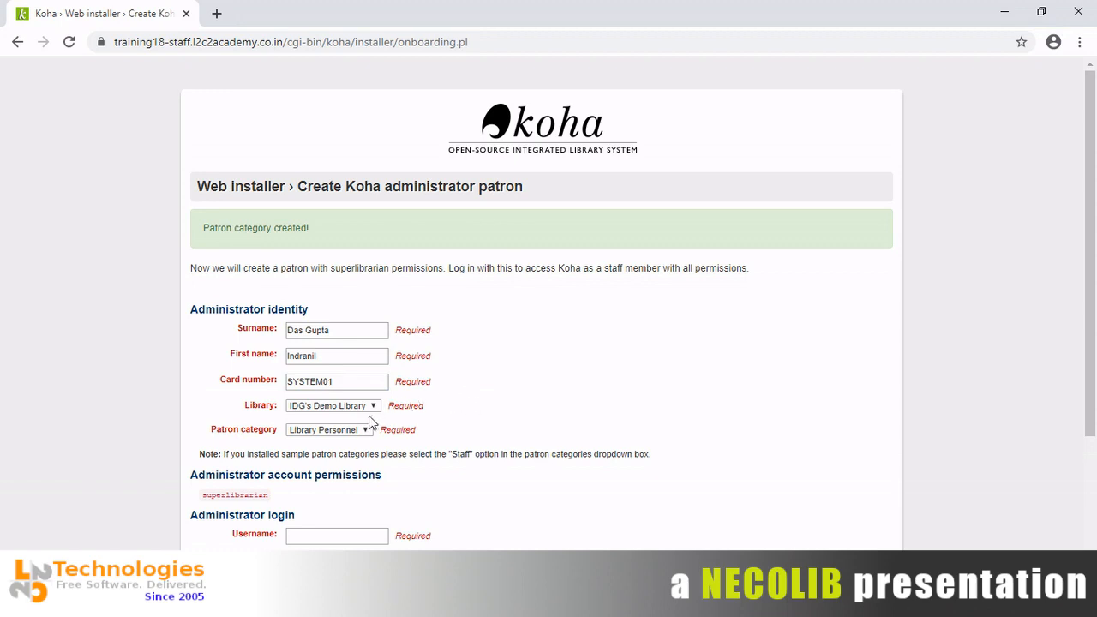
click(364, 408)
click(364, 417)
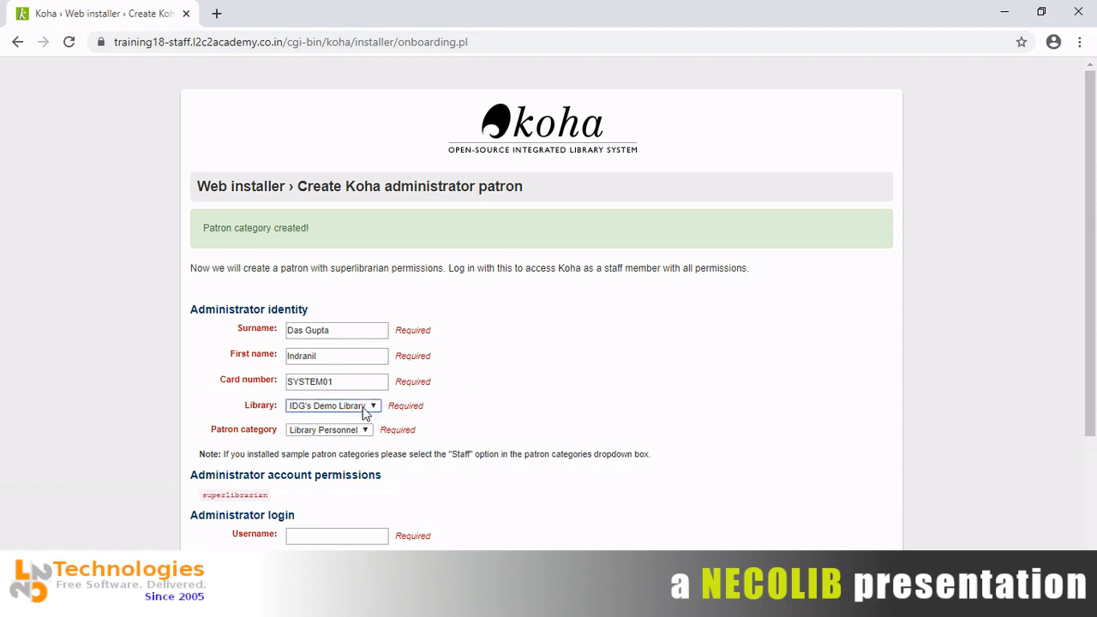
click(340, 435)
click(340, 442)
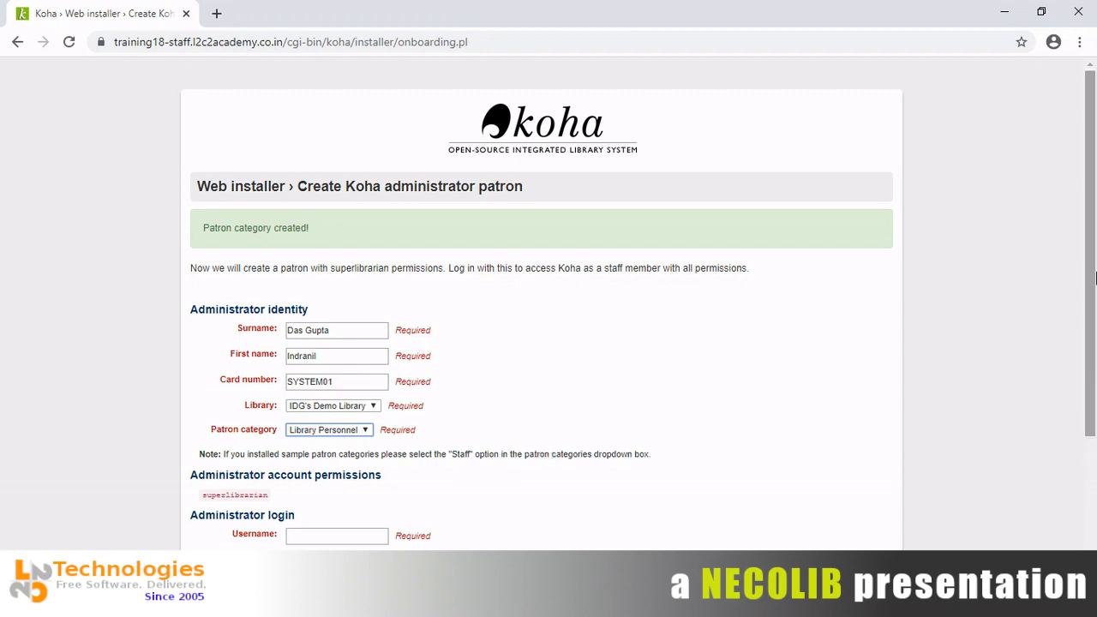
drag(1090, 282, 1093, 371)
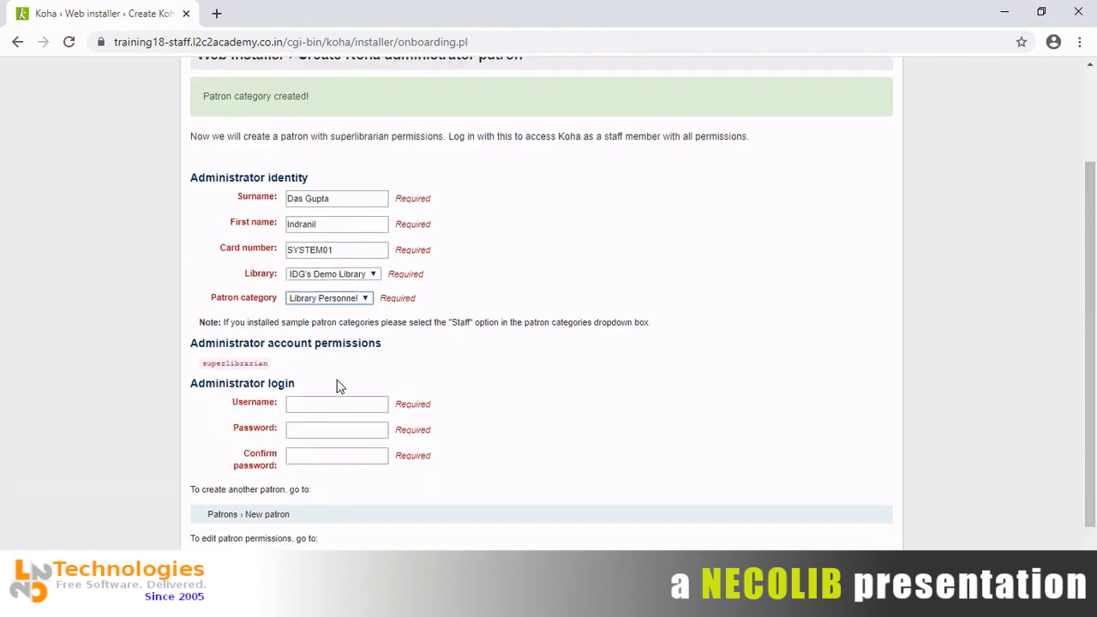
Enter admin as the administrator's login username.
click(332, 403)
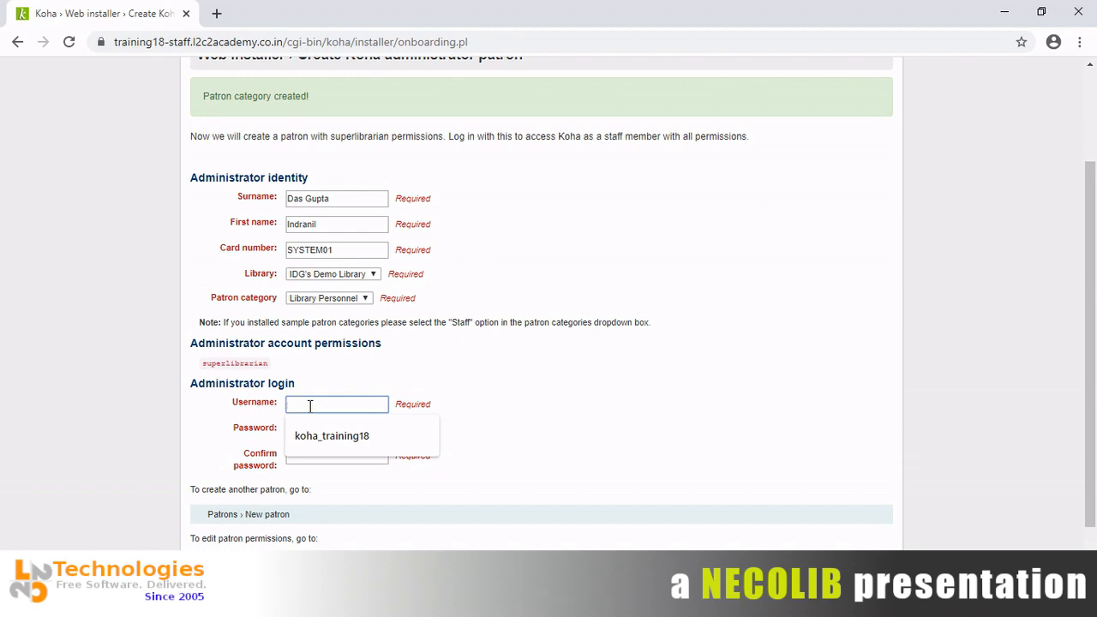
text(admin)
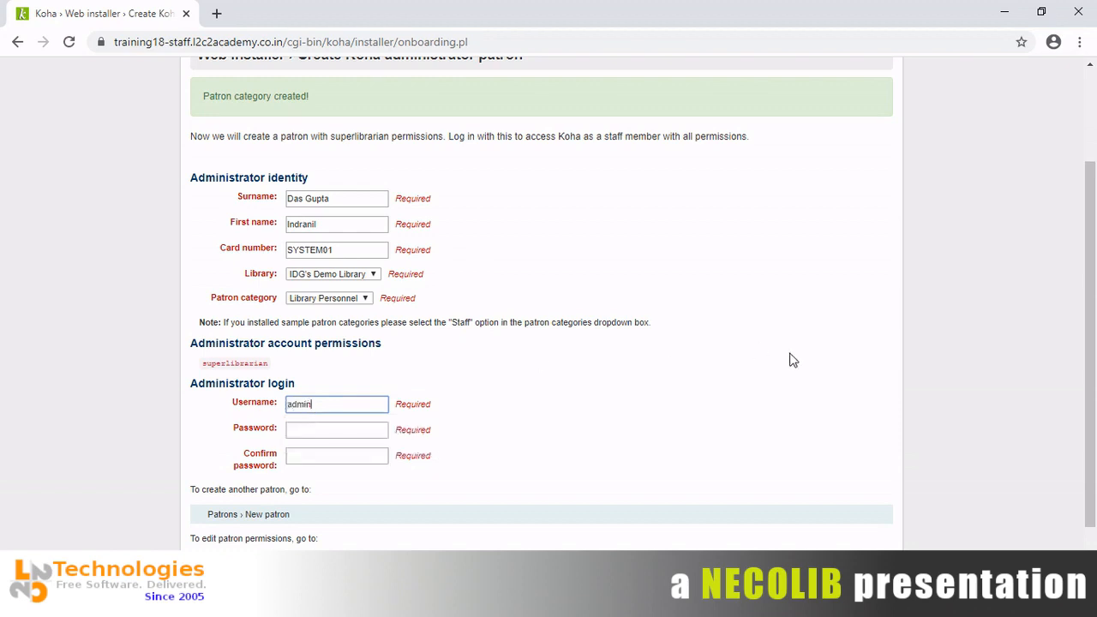
key(BackSpace)
key(BackSpace)
key(BackSpace)
key(BackSpace)
key(BackSpace)
text(librarian)
key(BackSpace)
key(BackSpace)
key(BackSpace)
key(BackSpace)
key(BackSpace)
key(BackSpace)
key(BackSpace)
key(BackSpace)
key(BackSpace)
text(indranil)
key(BackSpace)
key(BackSpace)
key(BackSpace)
key(BackSpace)
key(BackSpace)
key(BackSpace)
key(BackSpace)
key(BackSpace)
text(ind)
key(BackSpace)
text(admin)
key(Home)
key(Tab)
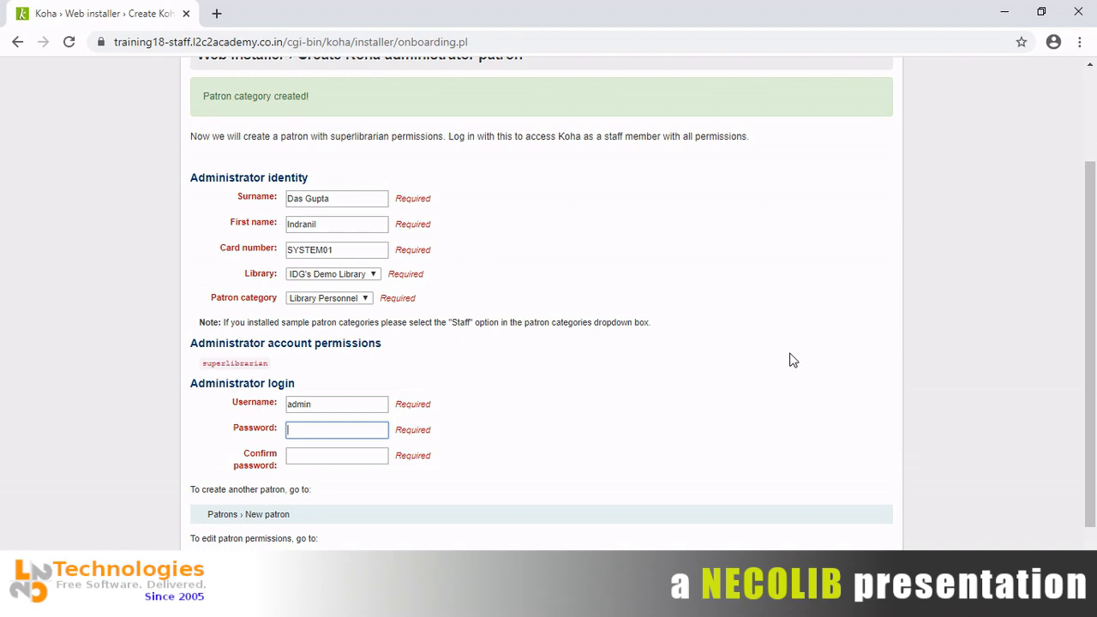
Type the administrator password and retype it in the confirmation field.
text(A)
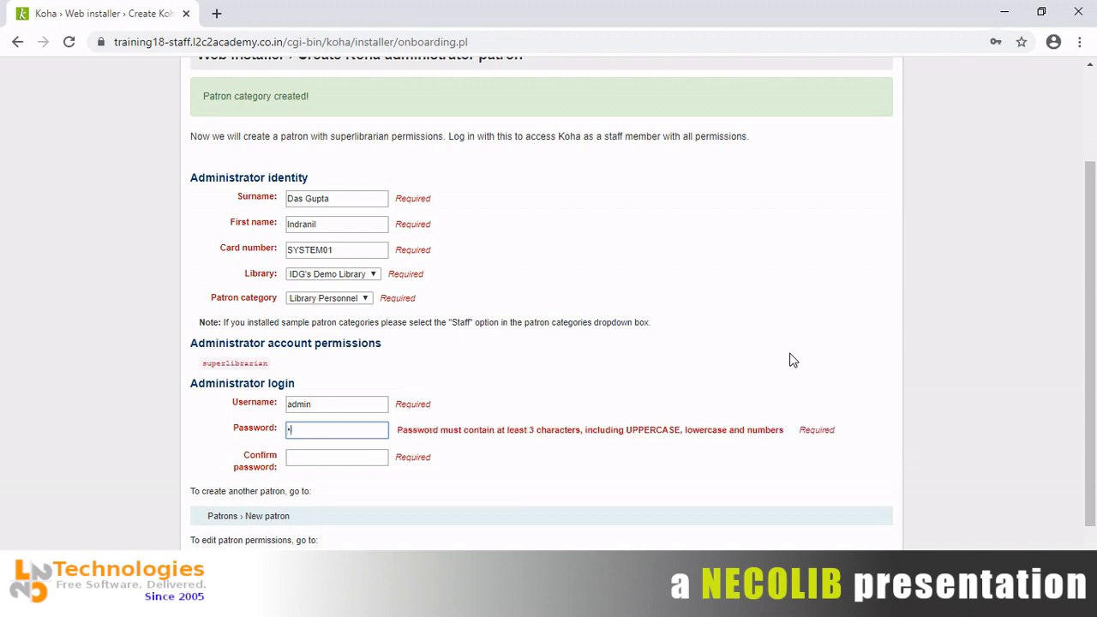
text(dm)
text(in1)
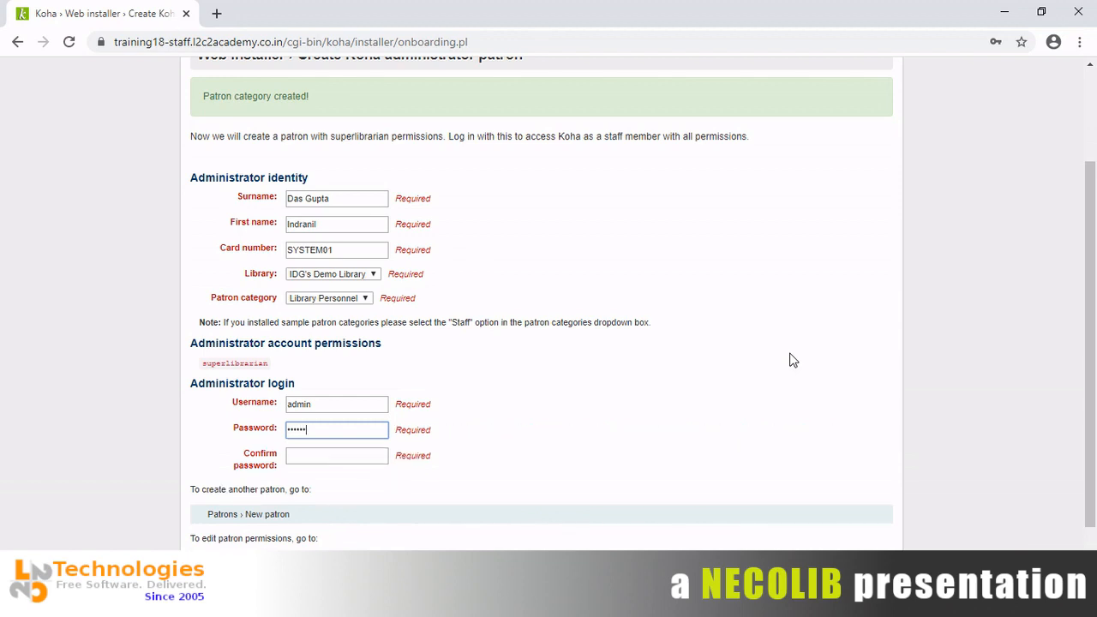
key(Tab)
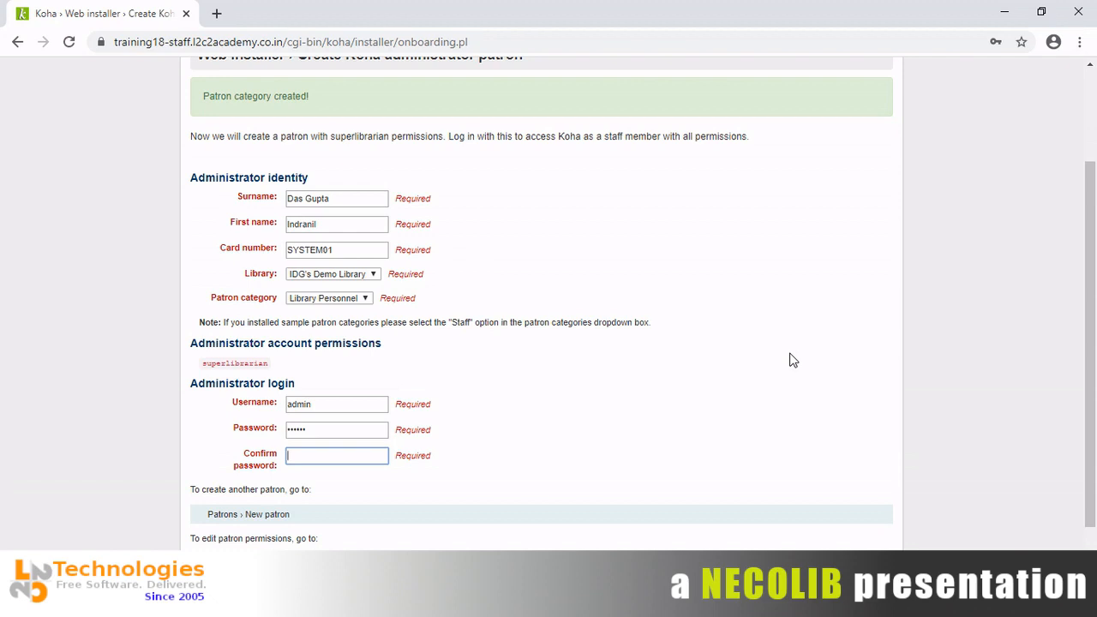
text(admi)
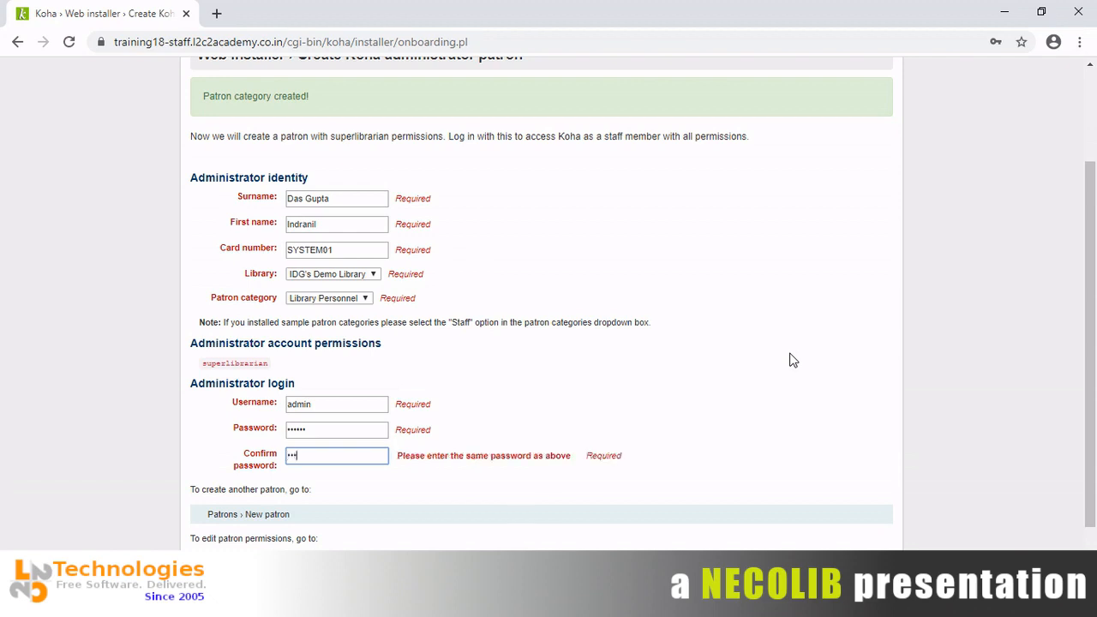
text(n1)
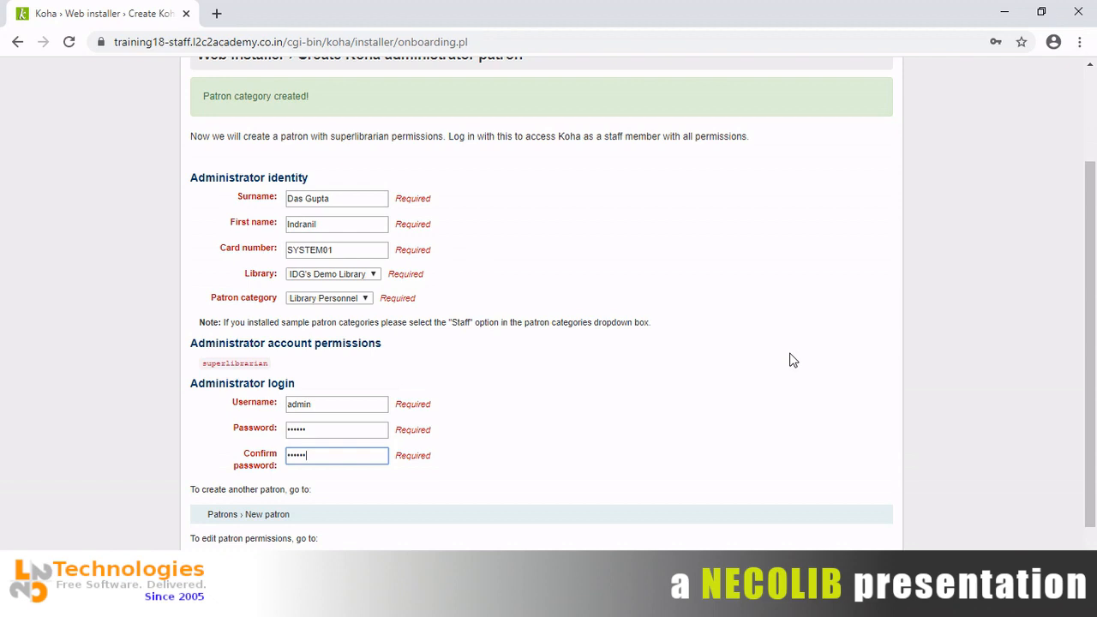
scroll(1091, 368, down, 1)
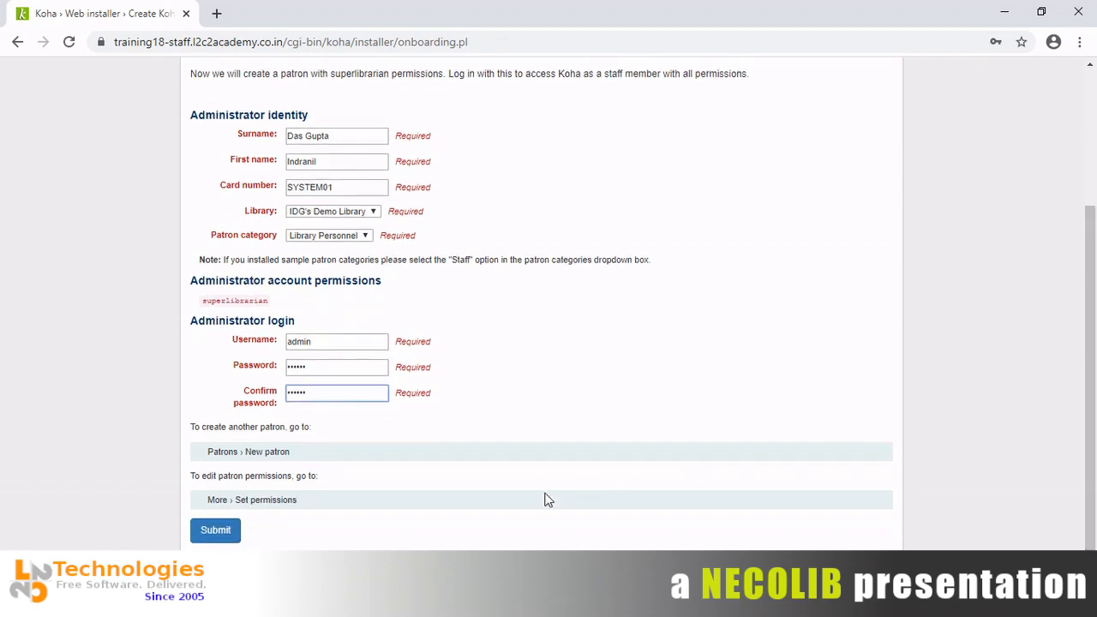
Submit the administrator account and save its login in Chrome.
click(220, 532)
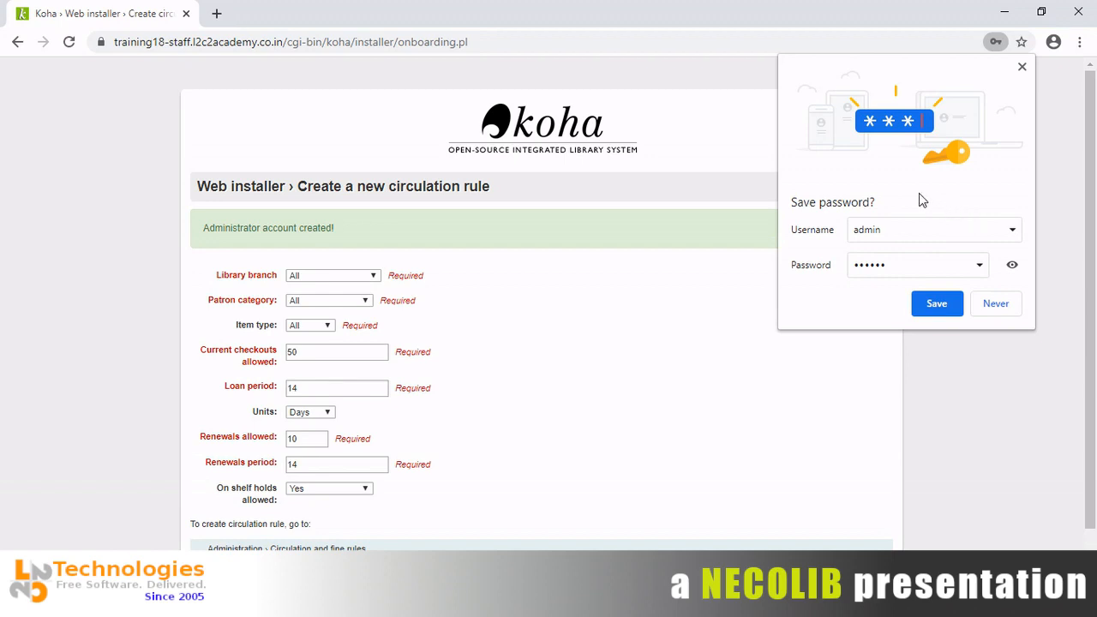
click(935, 305)
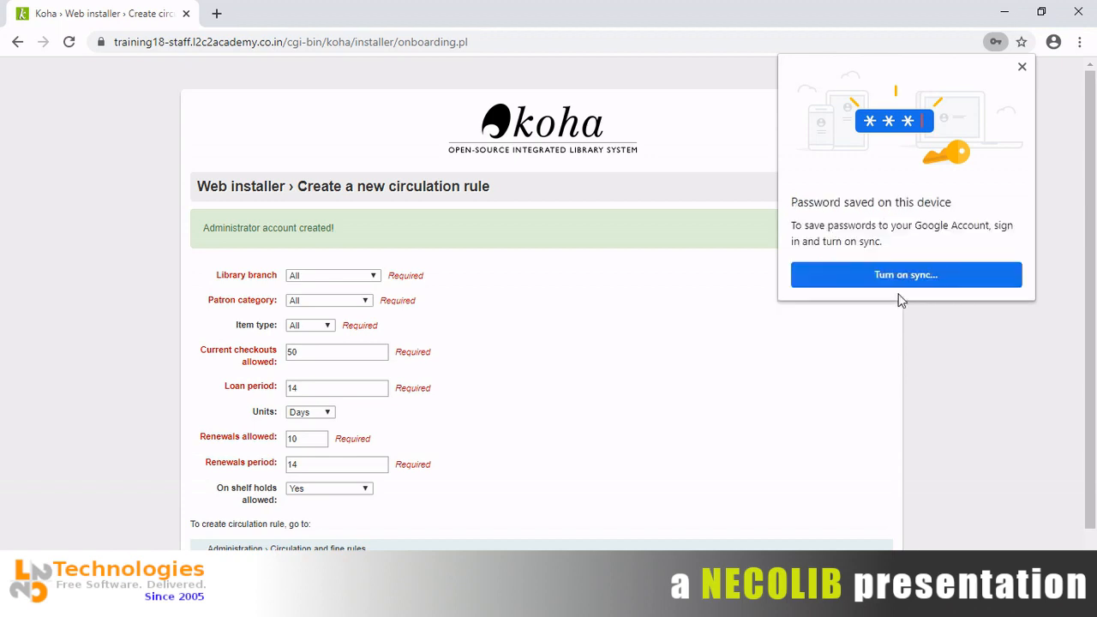
click(1023, 68)
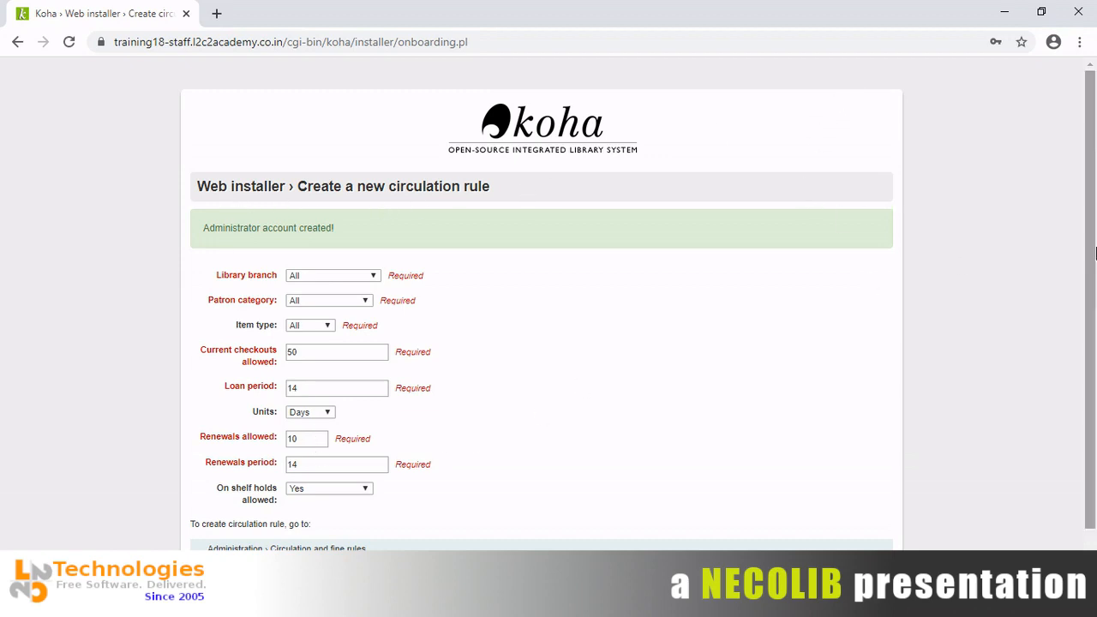
Submit the default circulation rule of 50 checkouts and 14-day loans.
drag(1094, 230, 1093, 273)
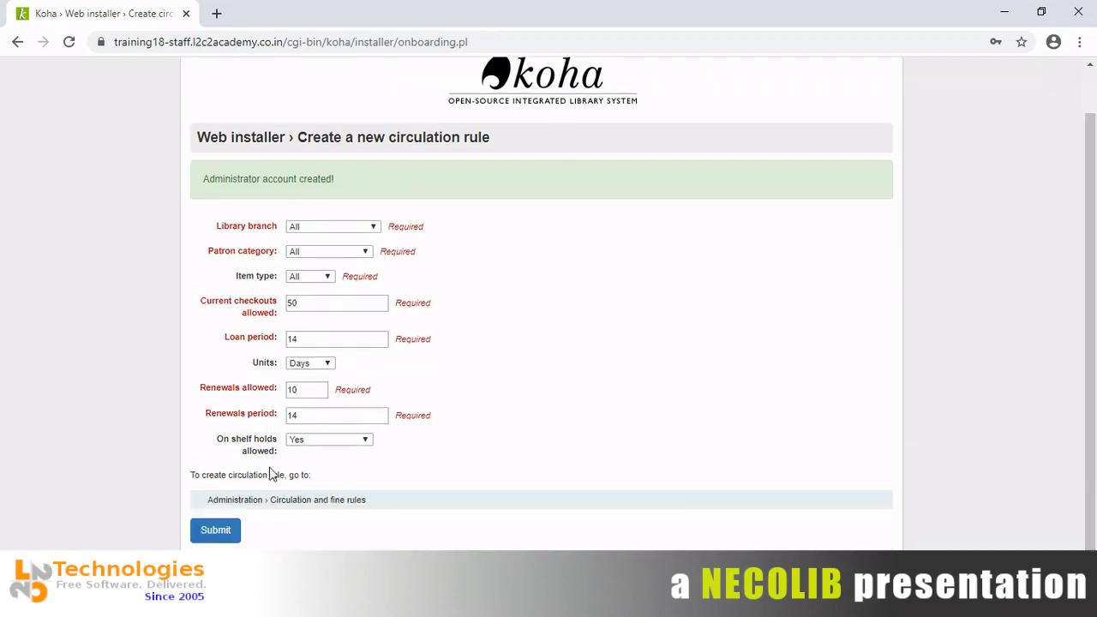
click(206, 538)
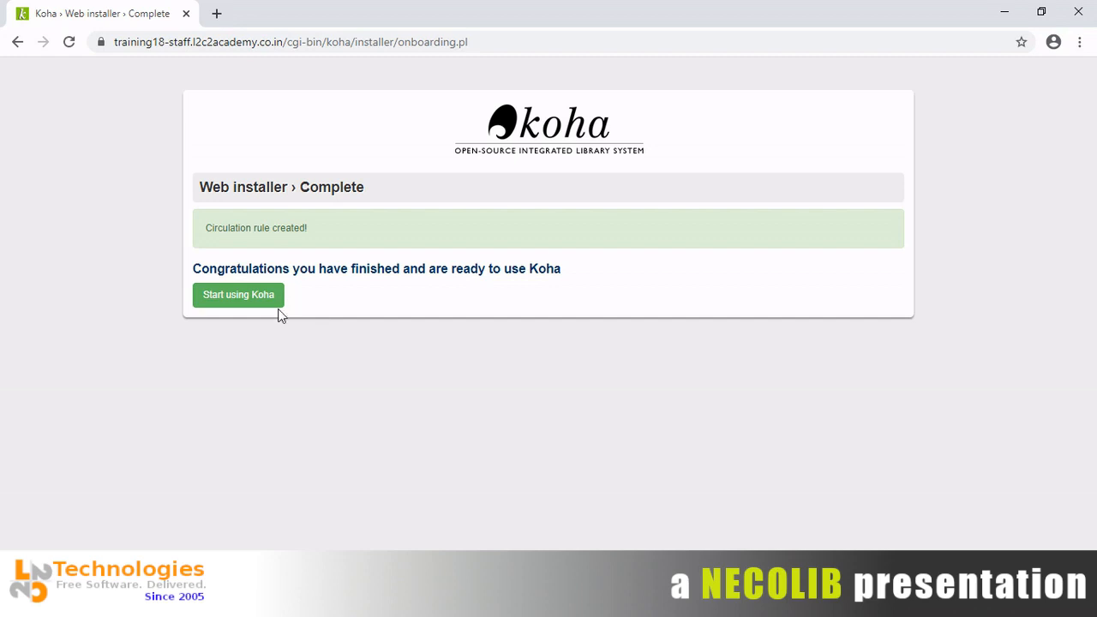
Start using Koha and log in to the staff client as admin.
click(245, 308)
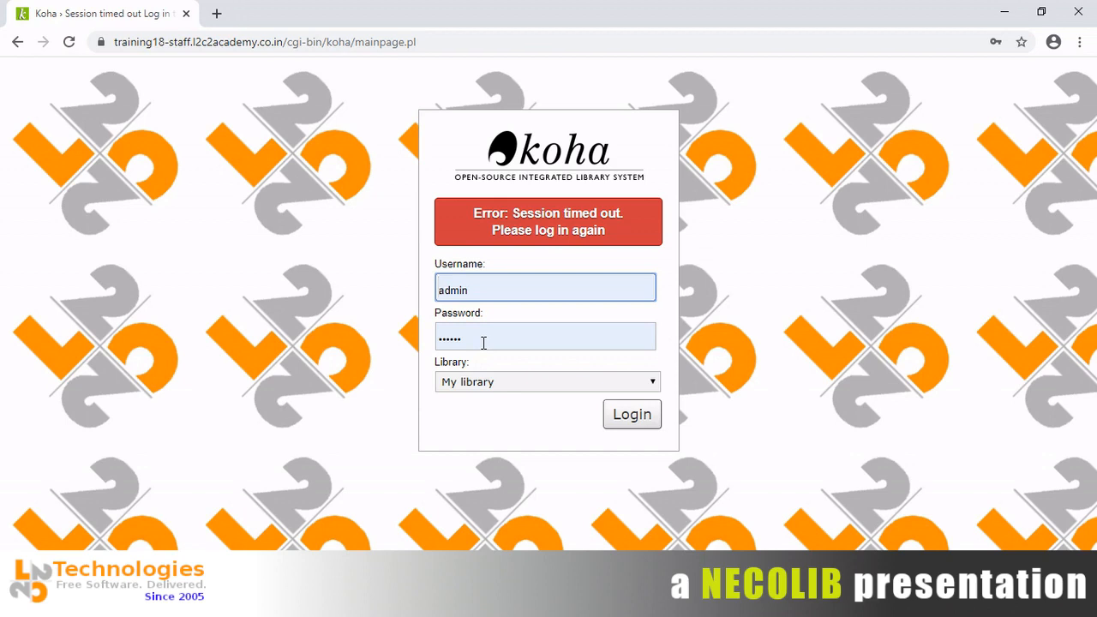
click(633, 417)
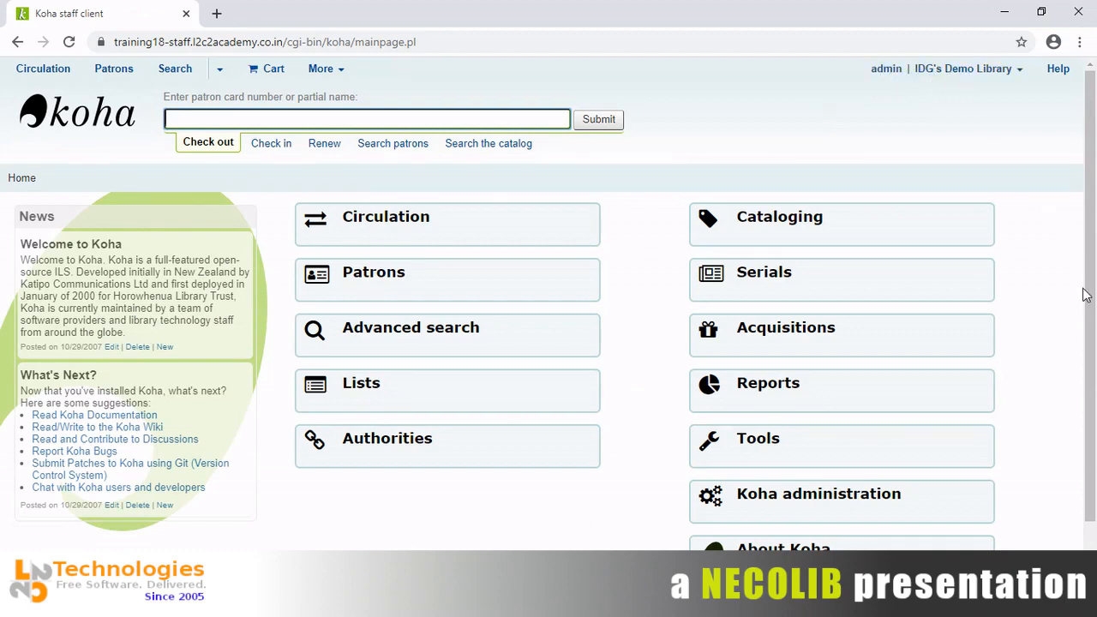
Switch from the Koha home page to the credentials PDF in Acrobat Reader.
drag(1087, 294, 1091, 182)
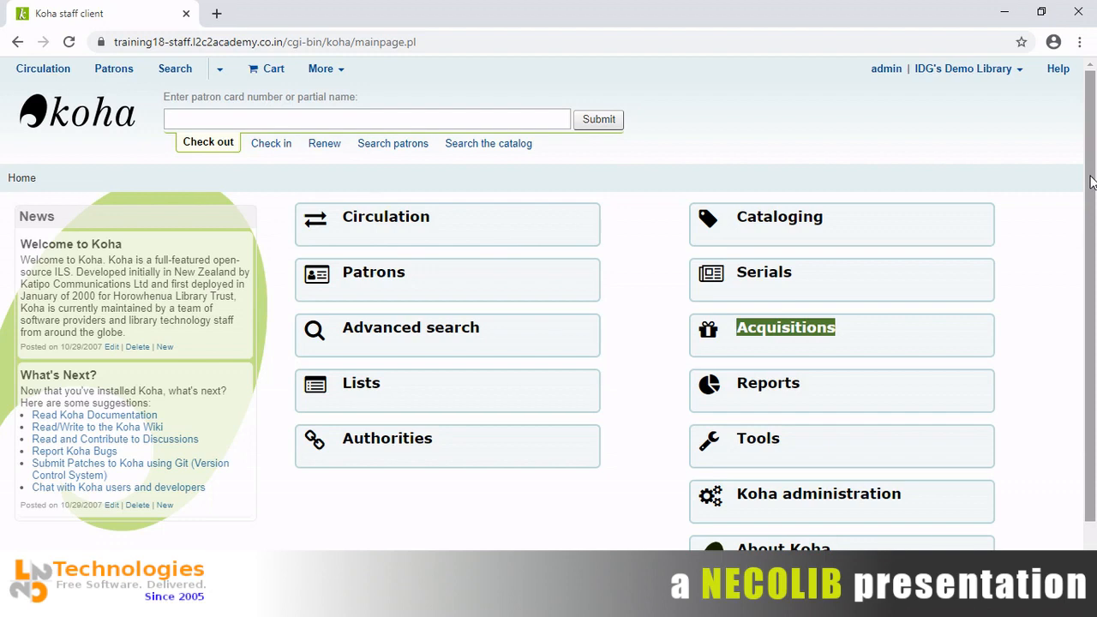
key(alt+Tab)
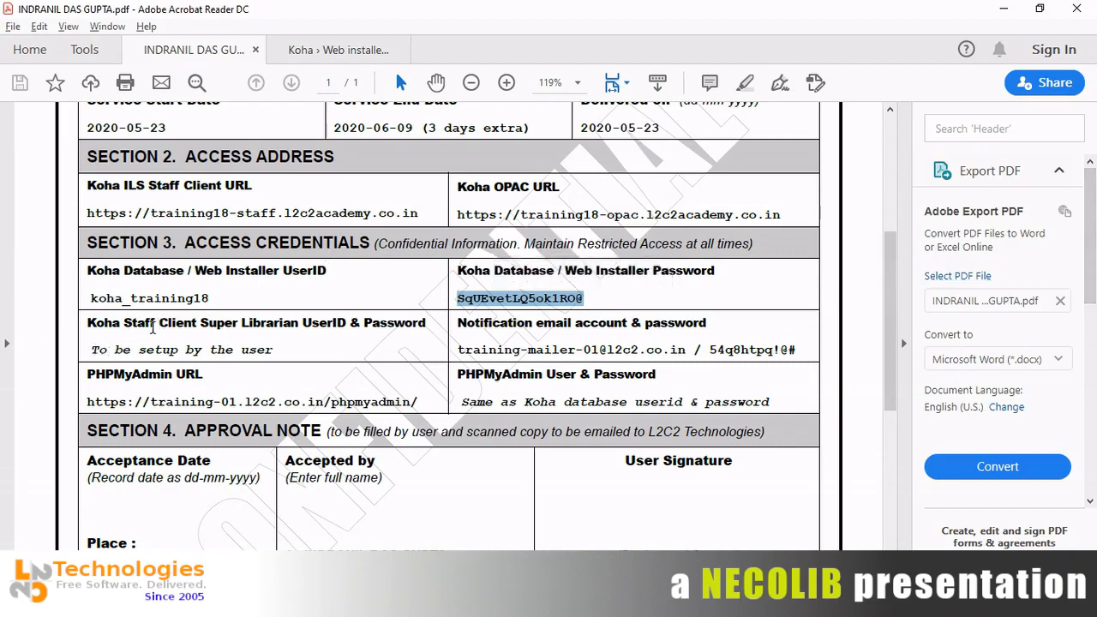
Follow the PDF's phpMyAdmin link and allow the connection in the security warning.
click(204, 331)
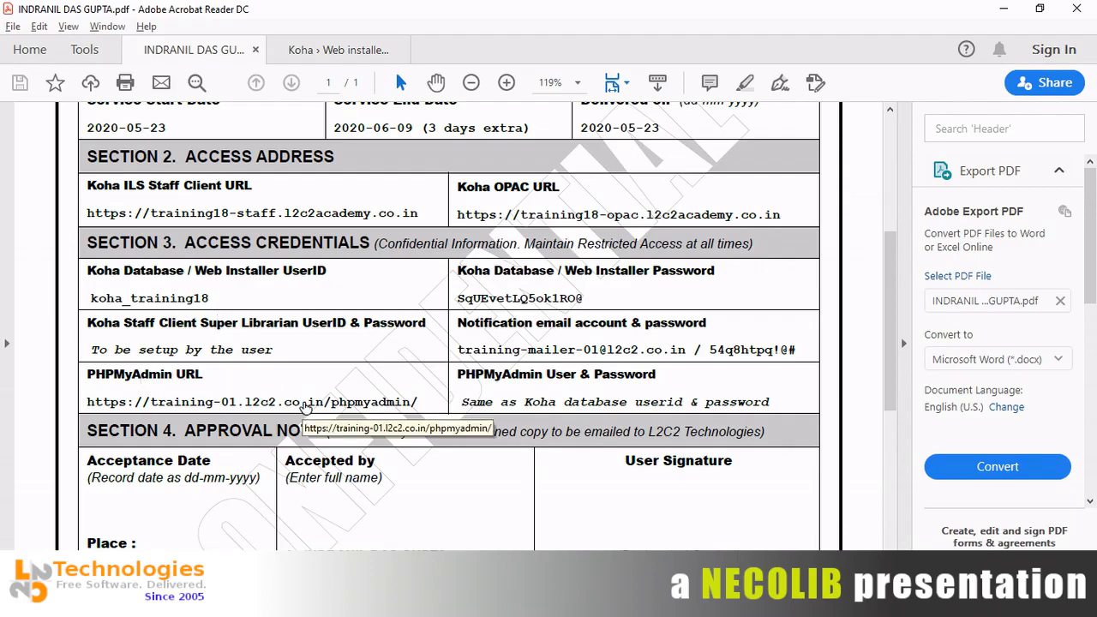
key(alt+Tab)
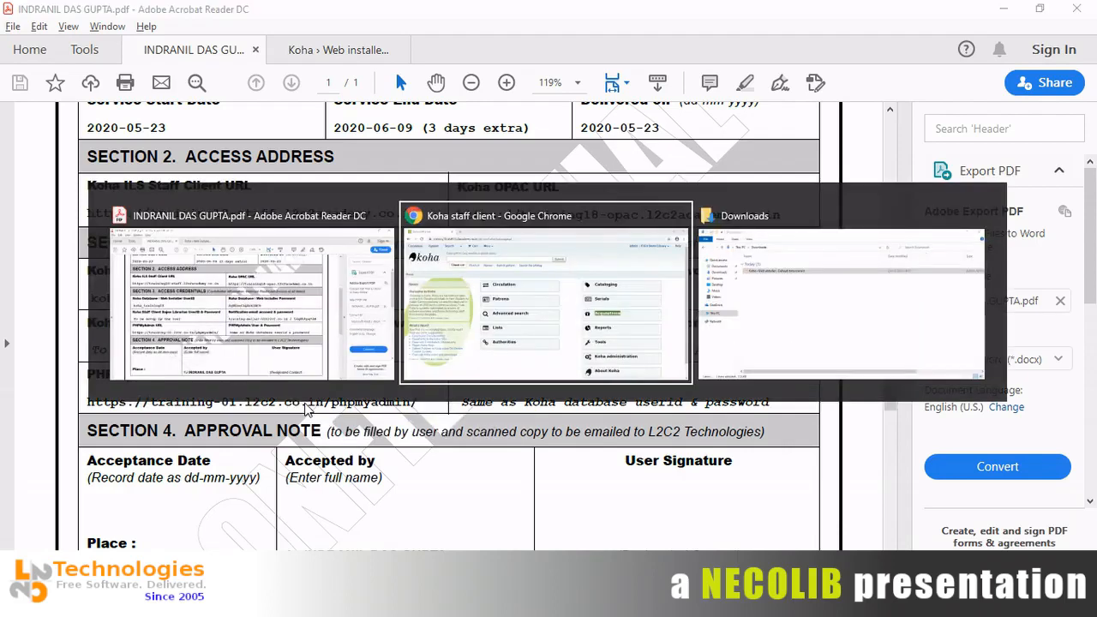
key(Escape)
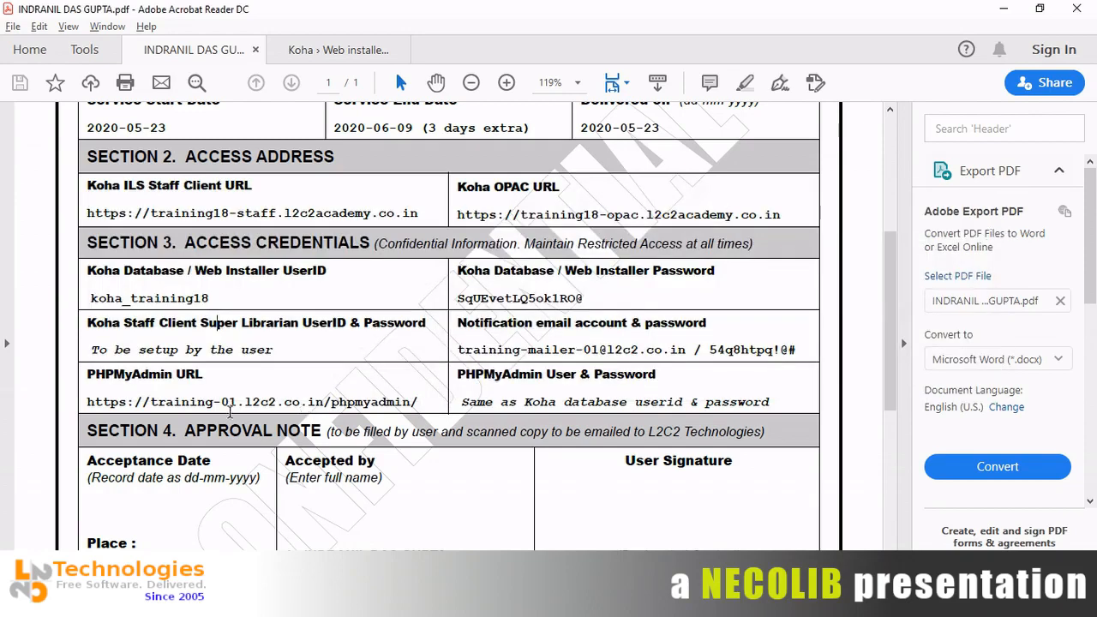
click(251, 410)
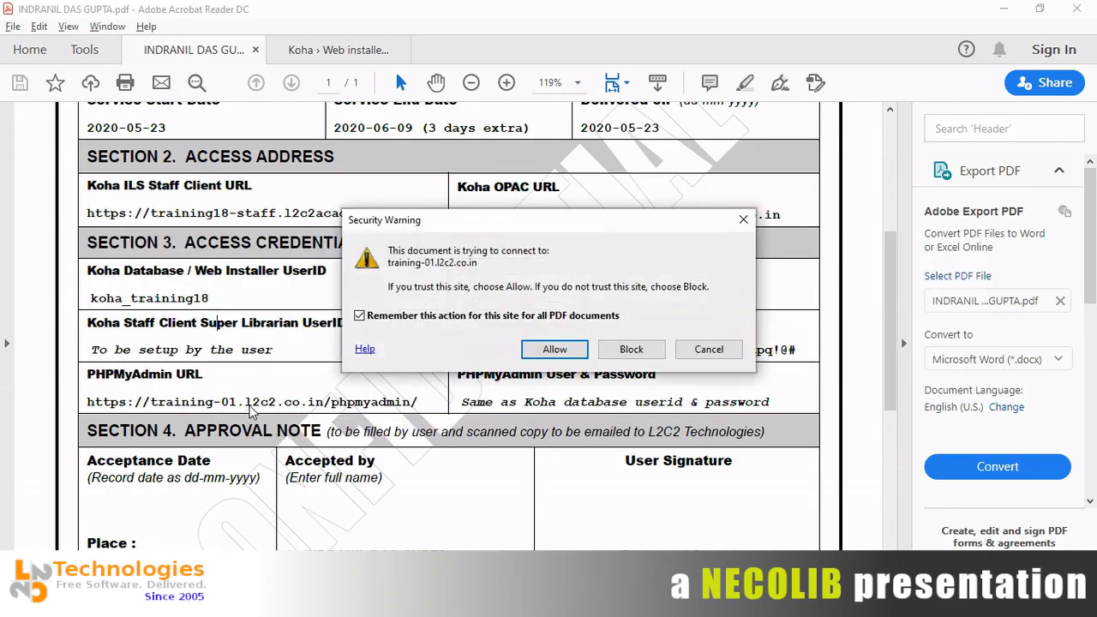
click(550, 356)
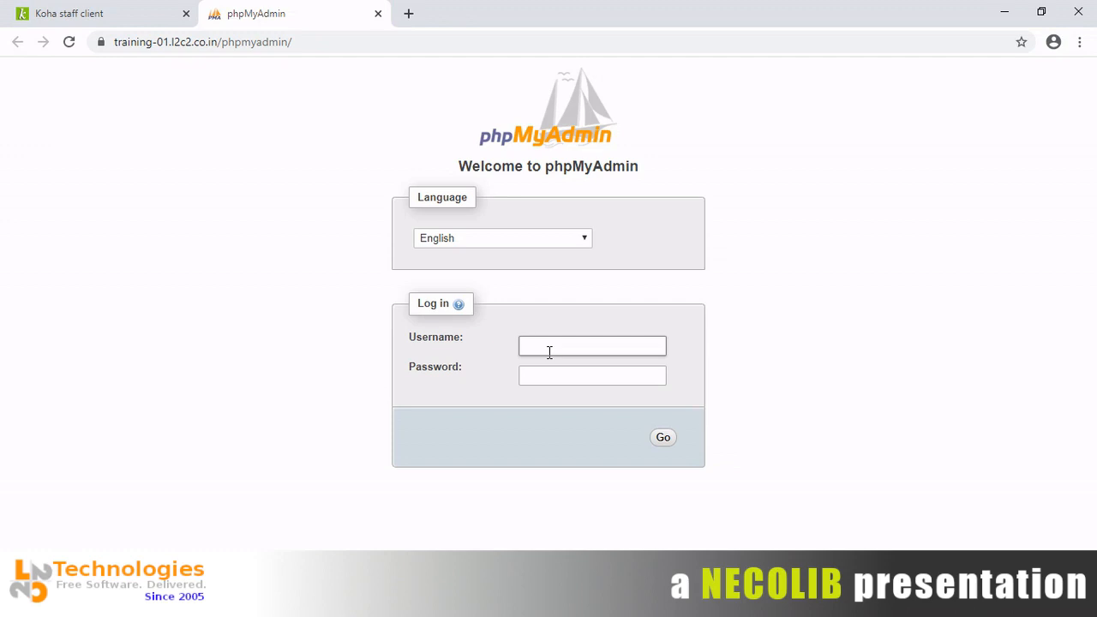
Copy the database user ID from the PDF into phpMyAdmin's username field.
key(alt+Tab)
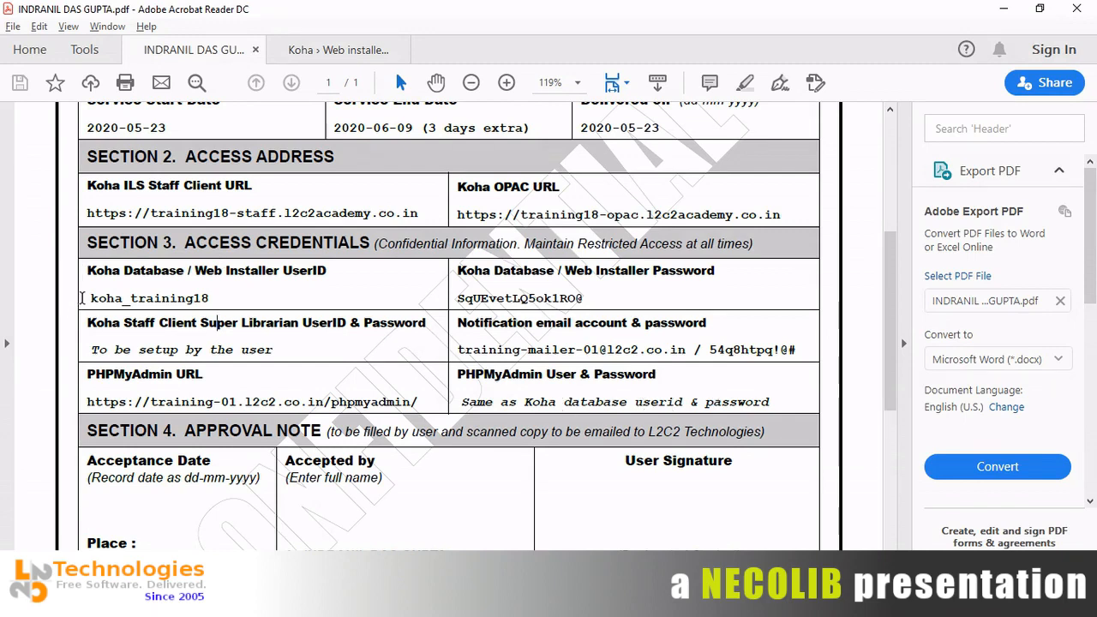
drag(92, 300, 211, 301)
key(ctrl+c)
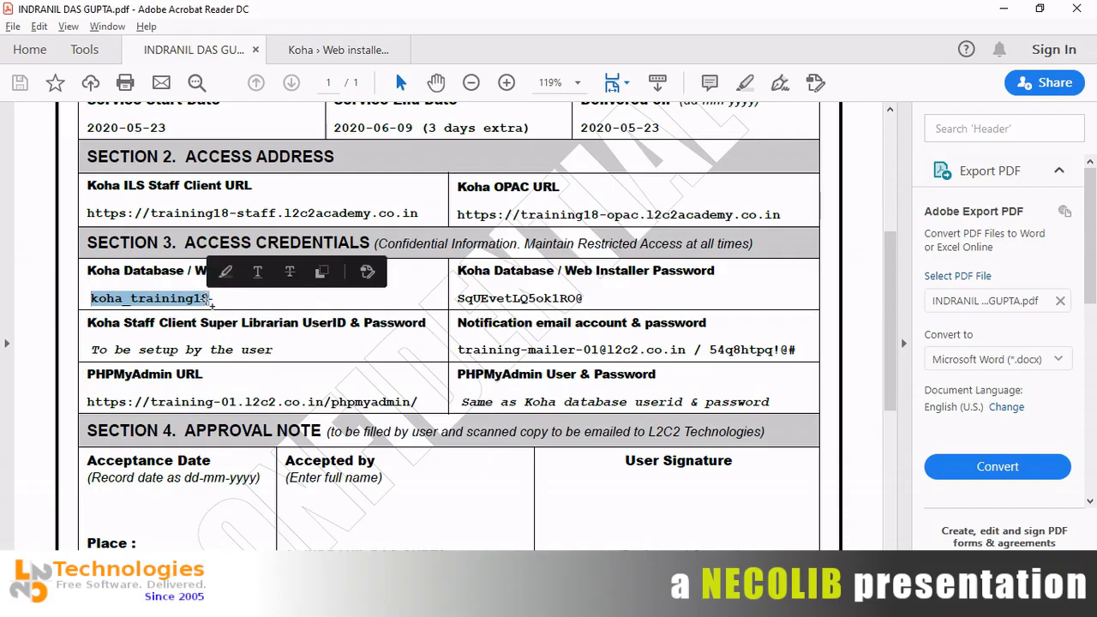
key(alt+Tab)
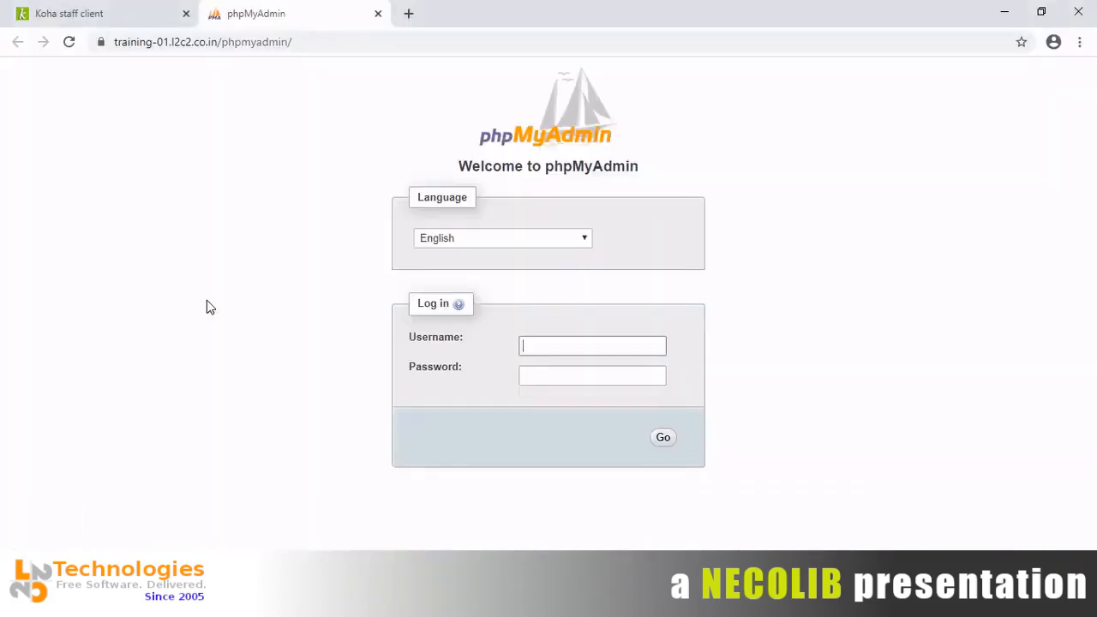
key(ctrl+v)
key(Tab)
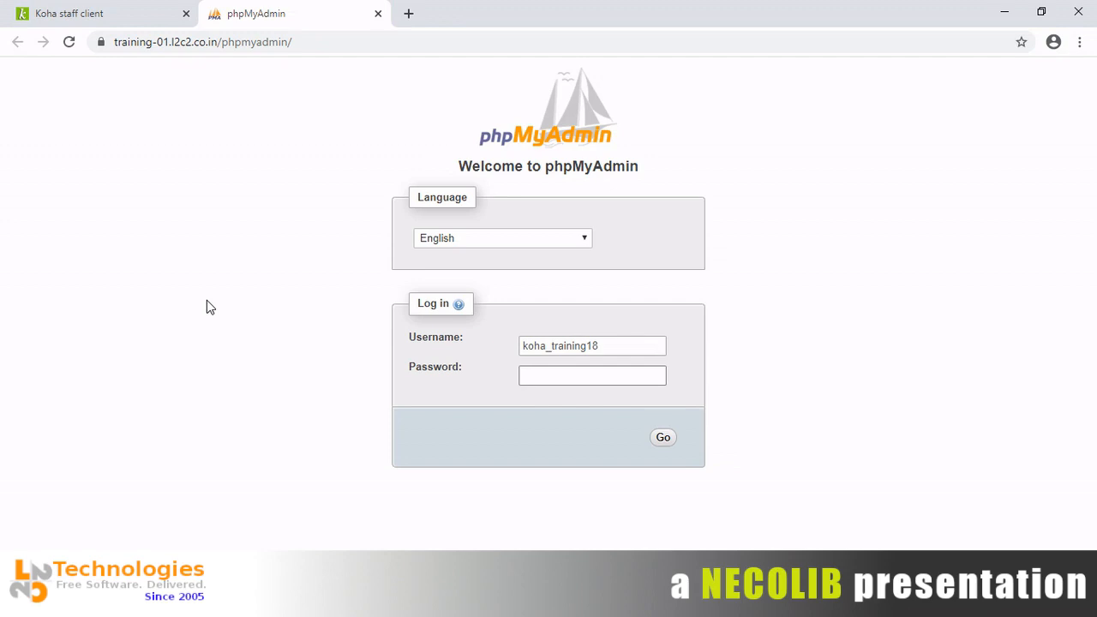
Copy the database password from the PDF into the login's password field.
key(alt+Tab)
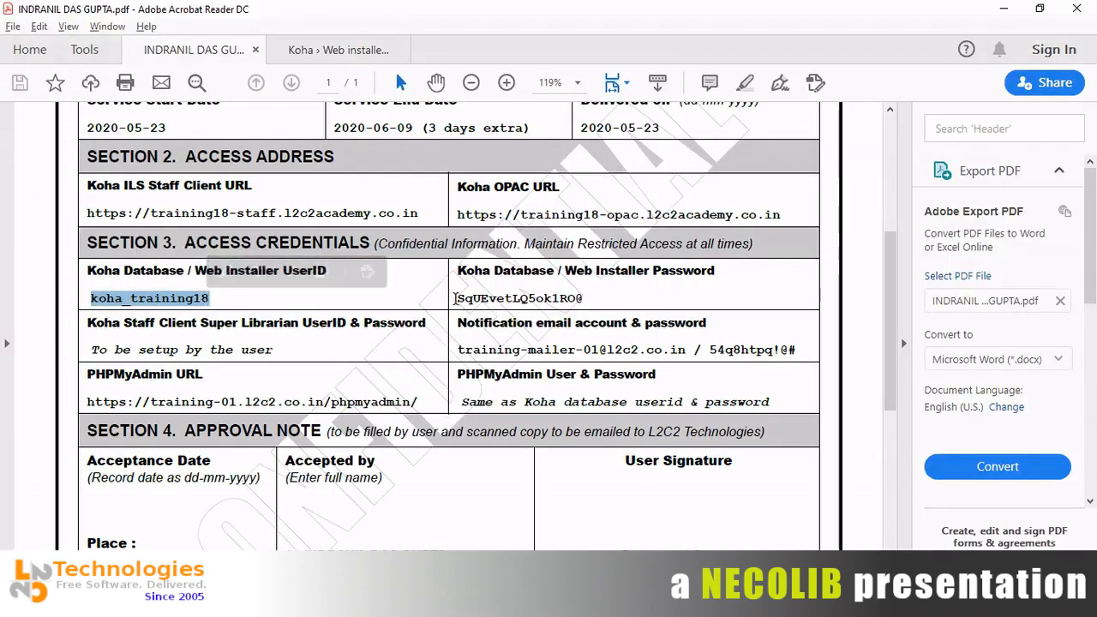
drag(455, 298, 569, 312)
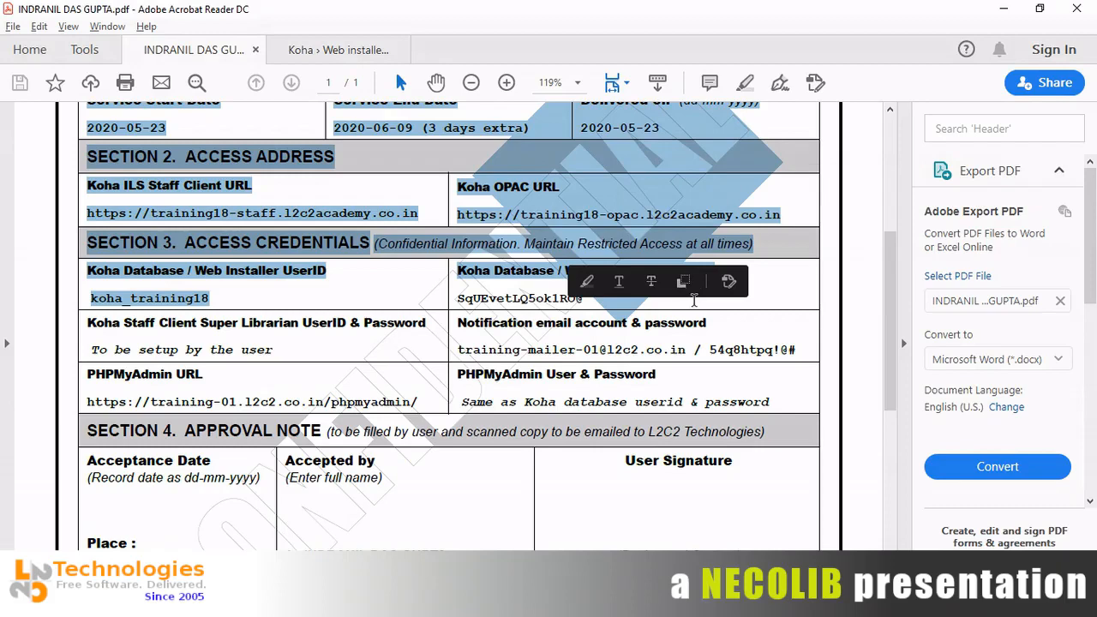
click(694, 300)
double_click(538, 299)
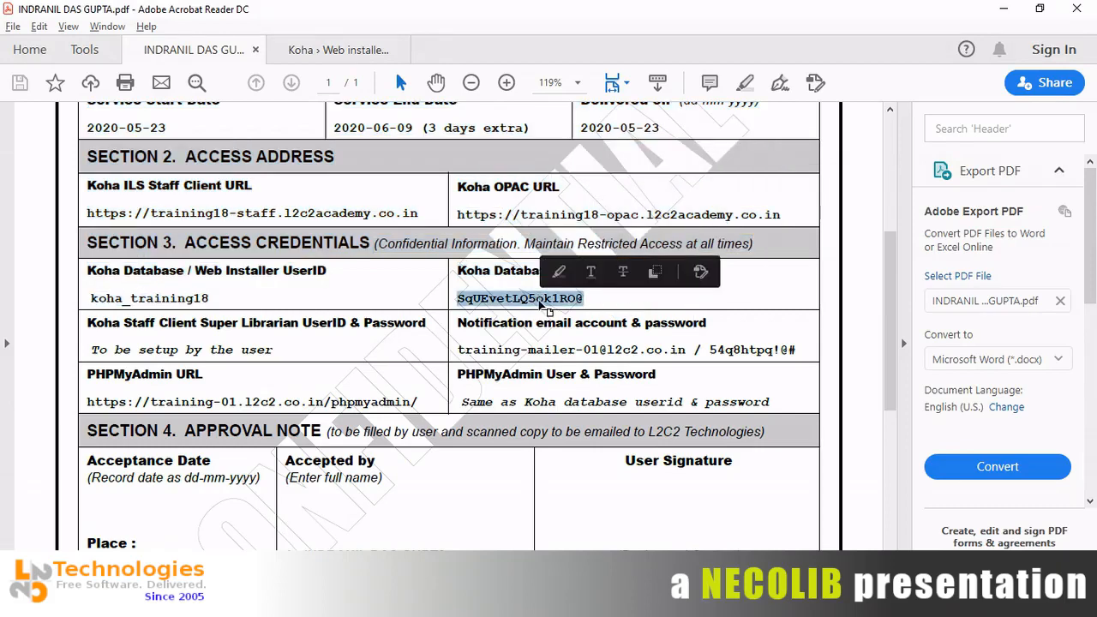
key(alt+Tab)
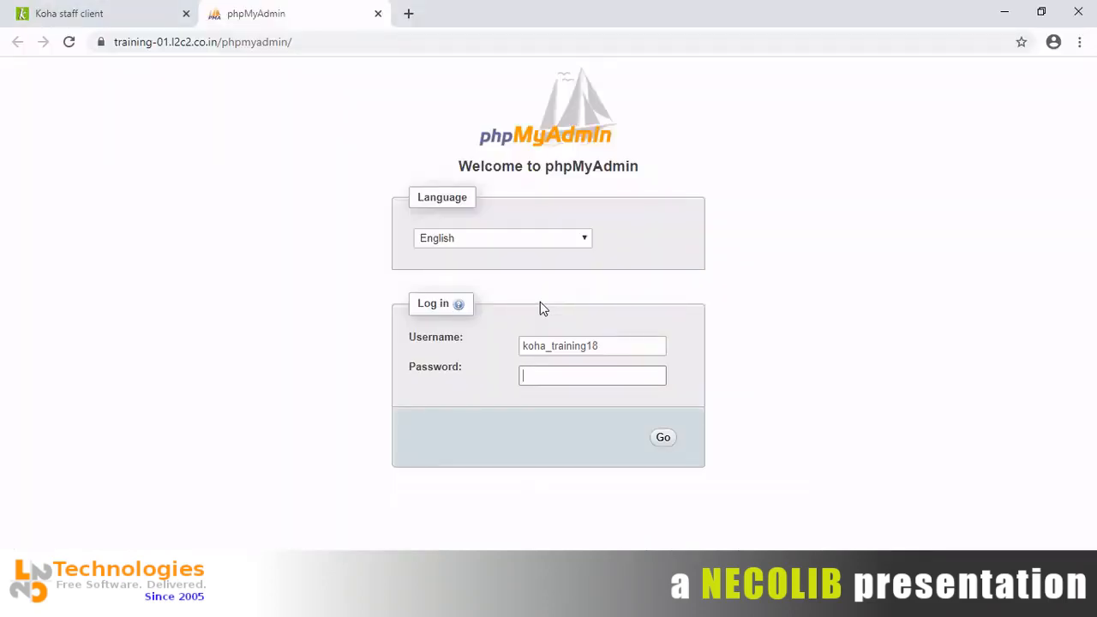
key(ctrl+v)
Log in to phpMyAdmin, dismiss the server errors, and save the password in Chrome.
click(666, 439)
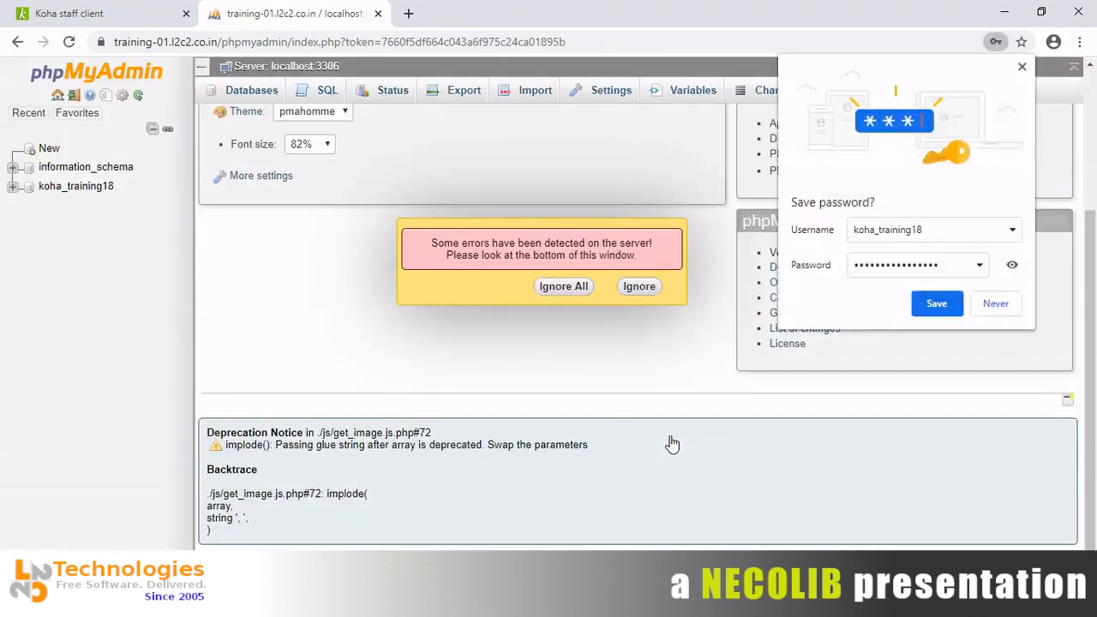
click(563, 287)
click(935, 303)
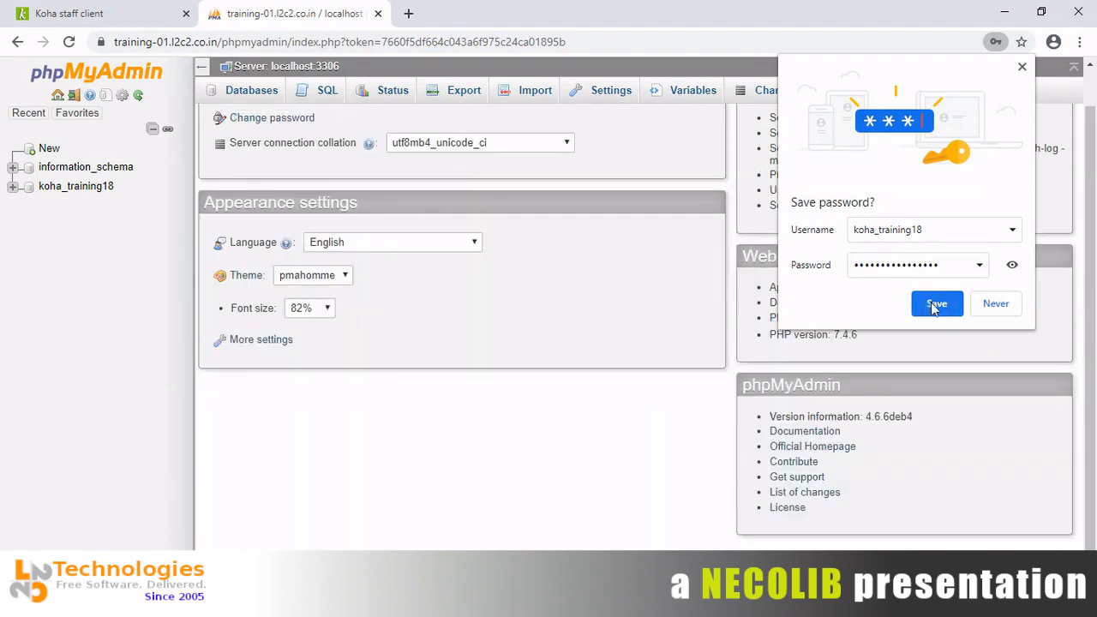
click(1021, 68)
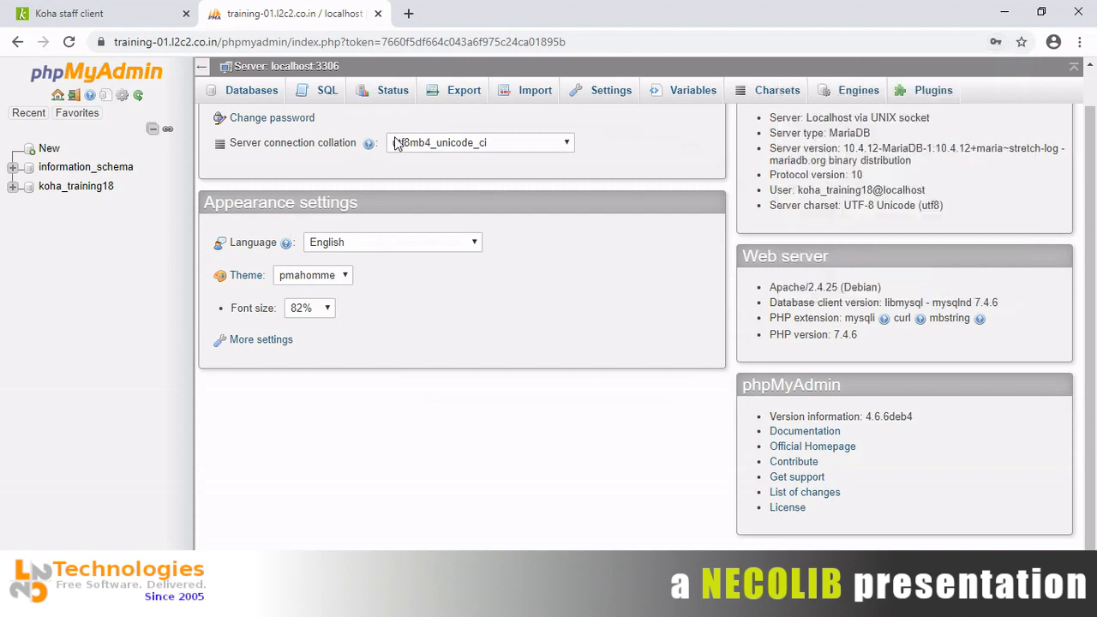
Open the koha_training18 database and browse its list of 209 tables.
click(66, 191)
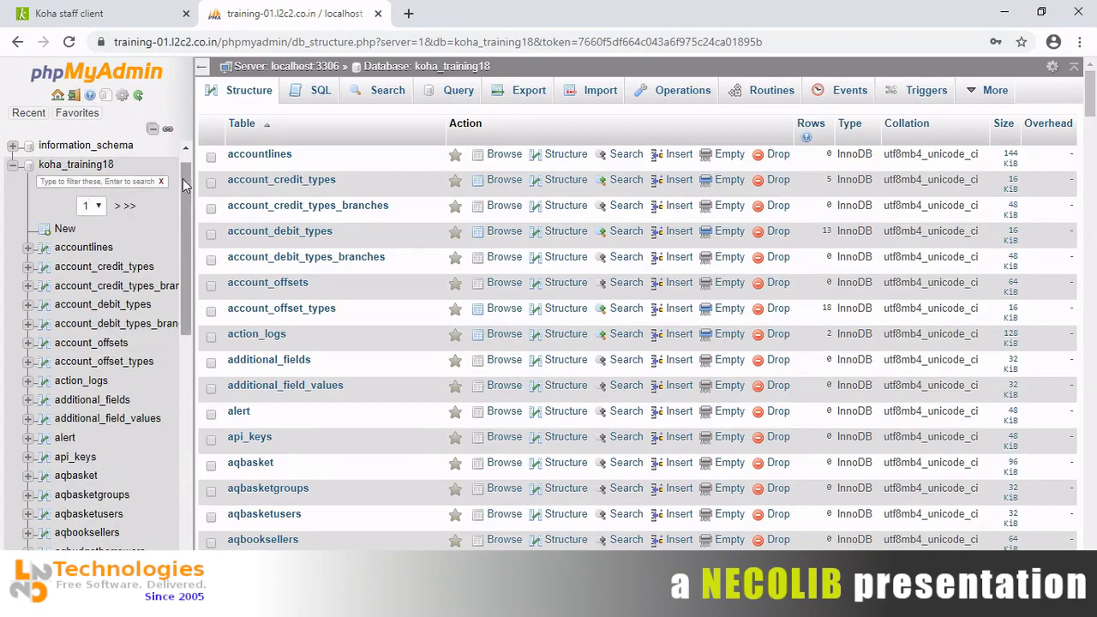
drag(183, 185, 186, 486)
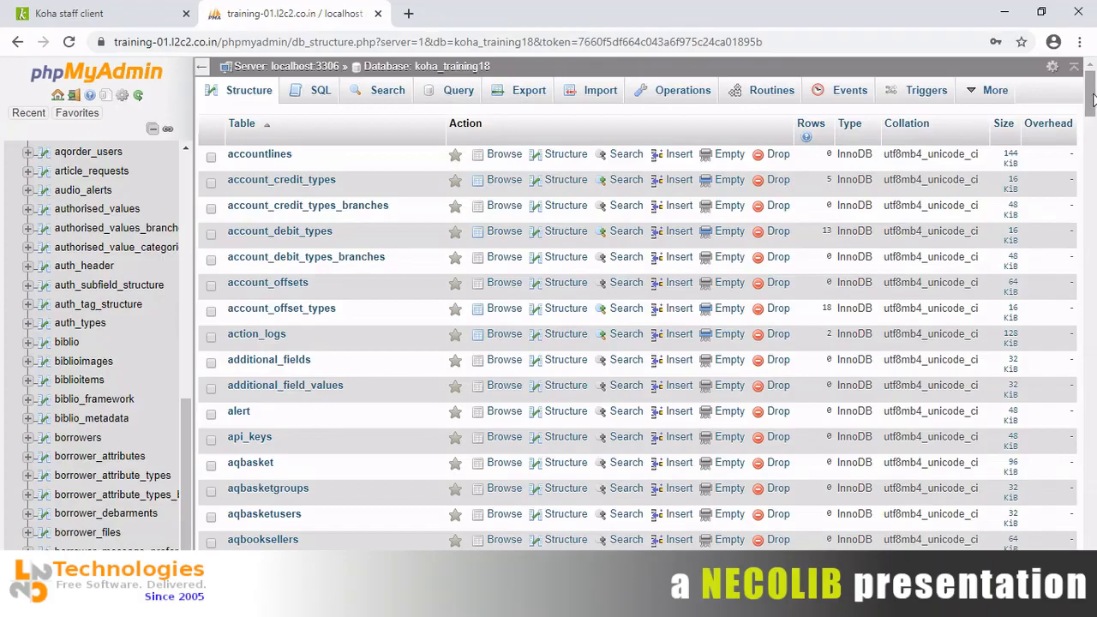
drag(1091, 95, 1091, 535)
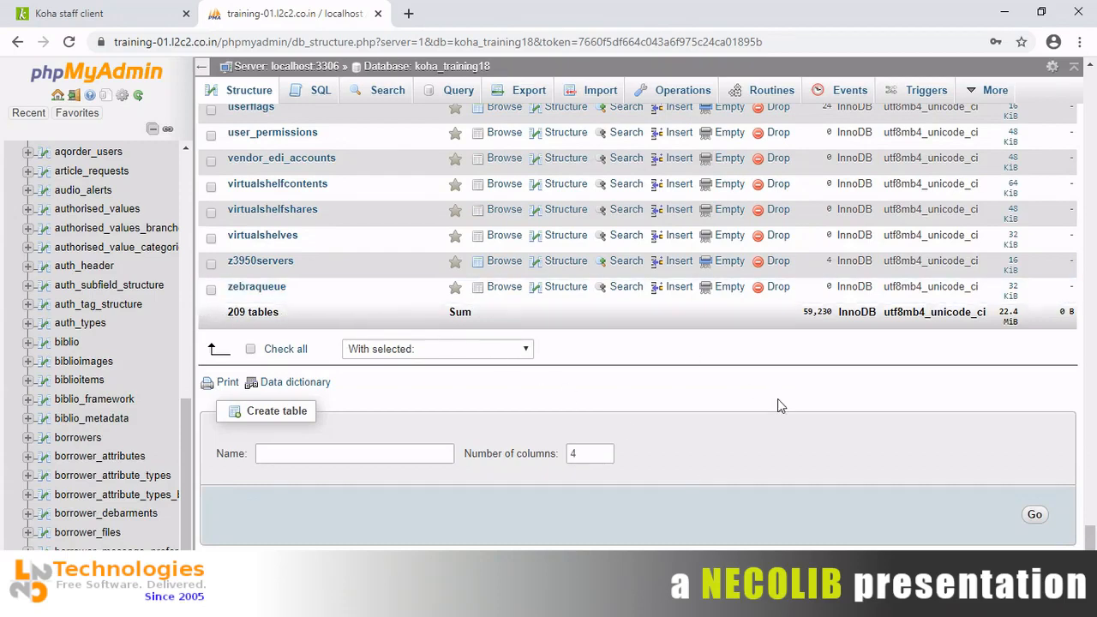
drag(1091, 531, 1092, 81)
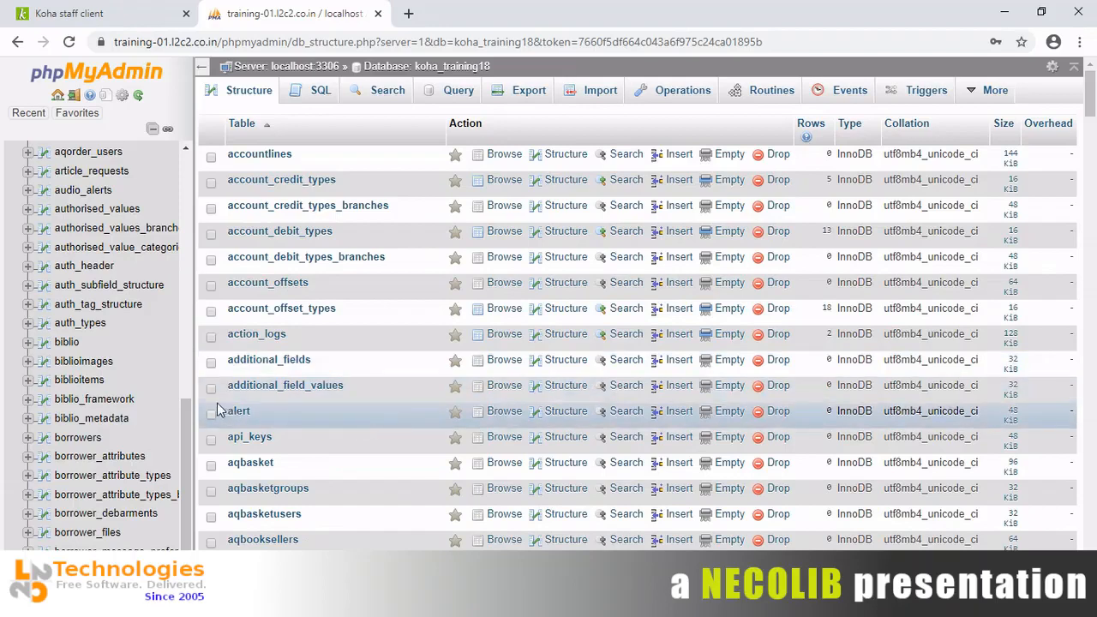
drag(190, 400, 194, 101)
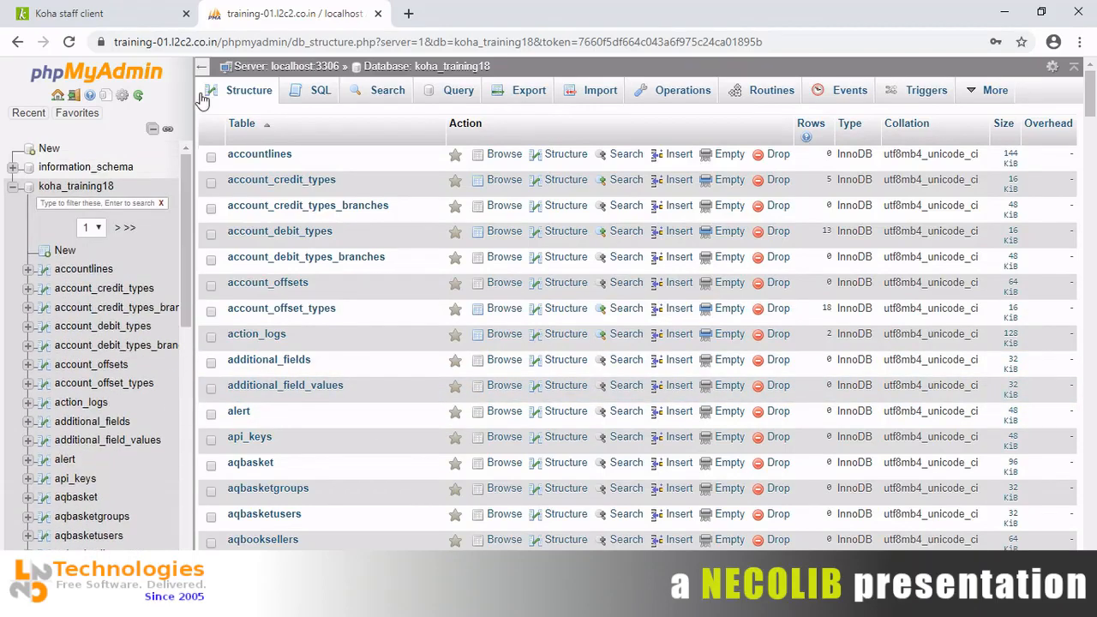
Filter the sidebar tables with 'borro' and open the borrowers table's rows.
click(133, 202)
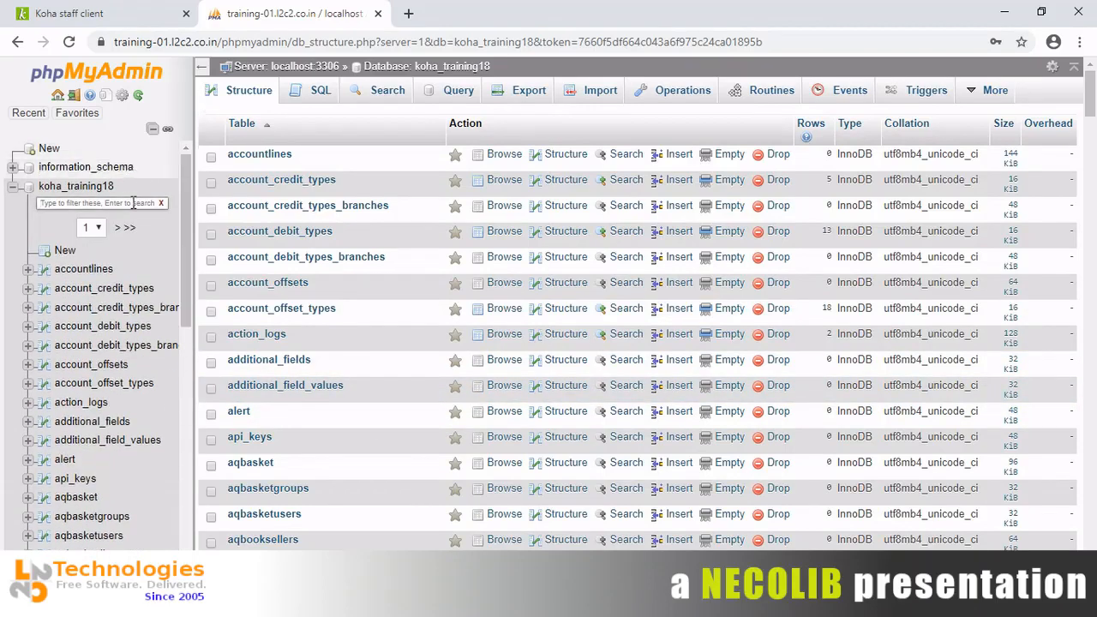
text(borro)
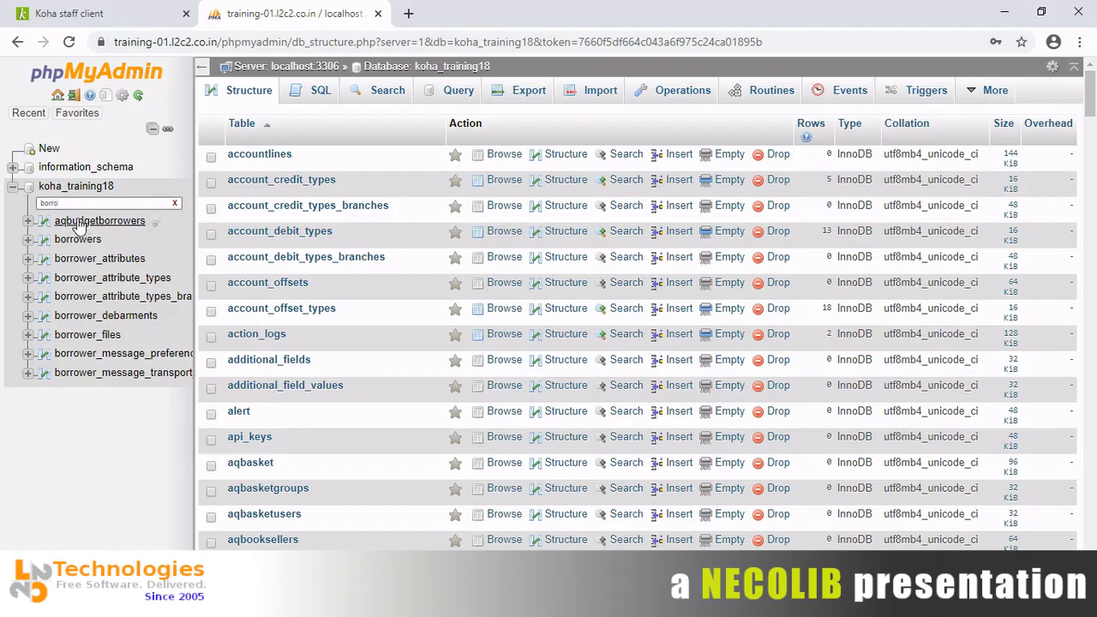
click(72, 240)
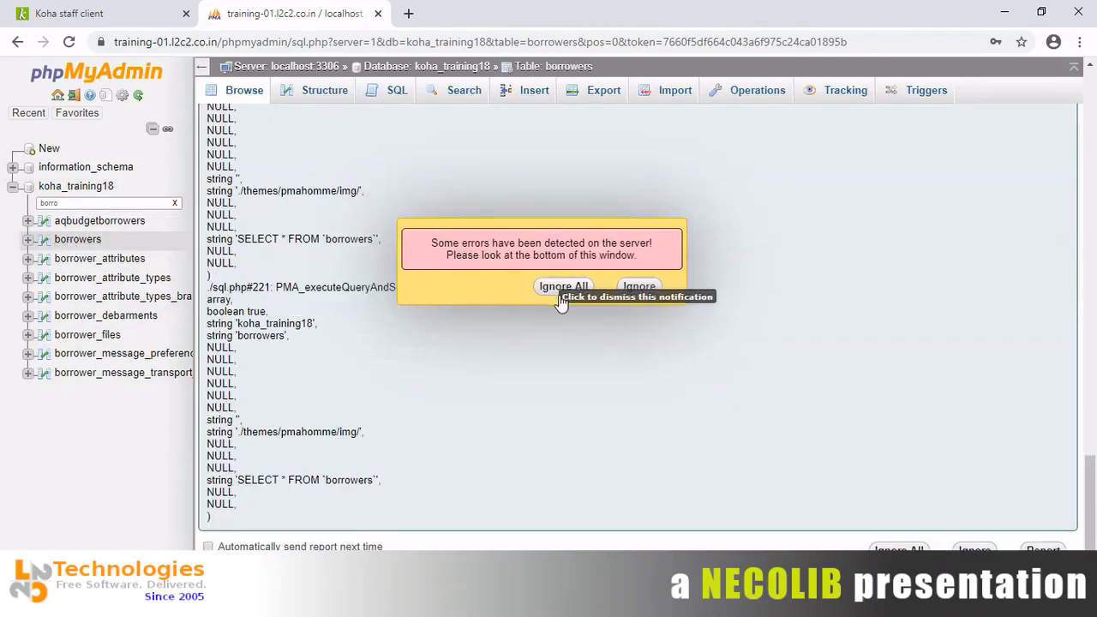
click(562, 288)
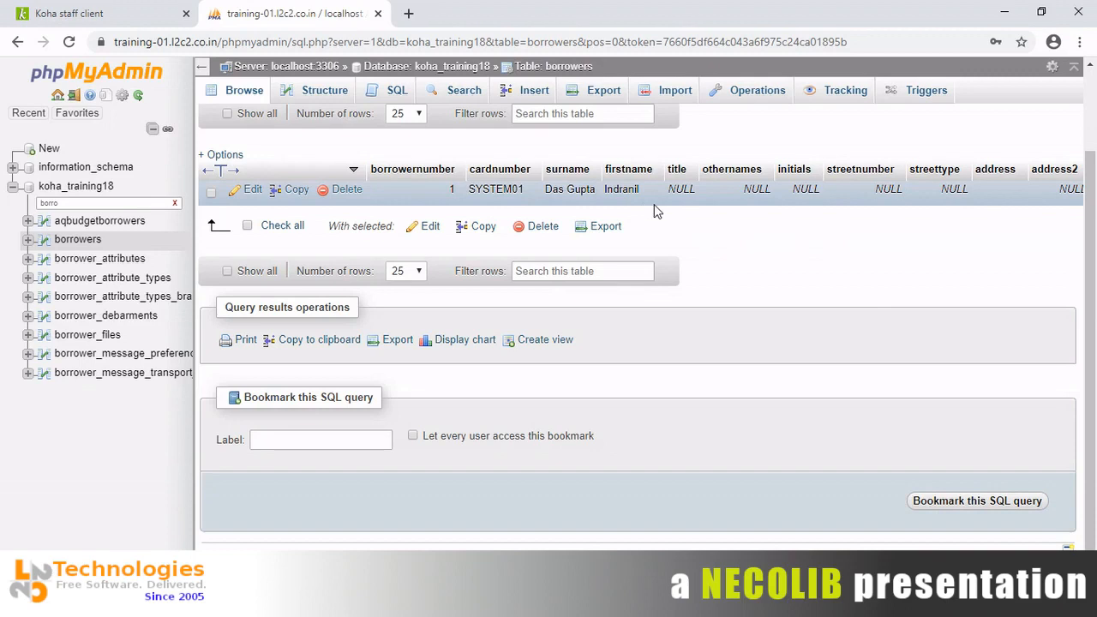
Search the borrowers rows for 'admin' to confirm the admin patron record.
key(ctrl+f)
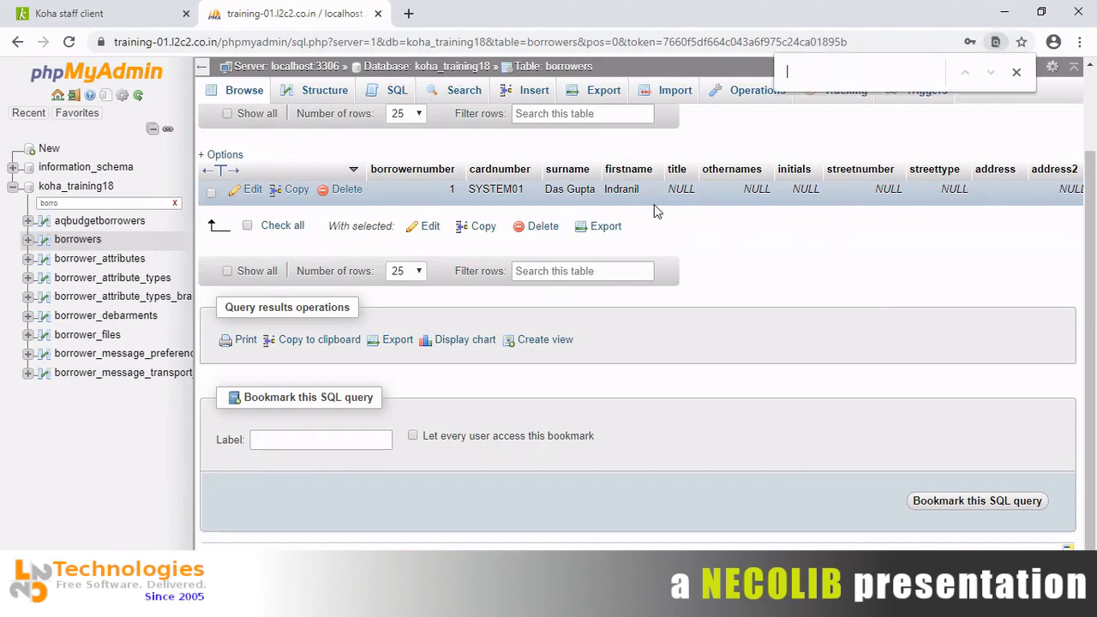
text(admin)
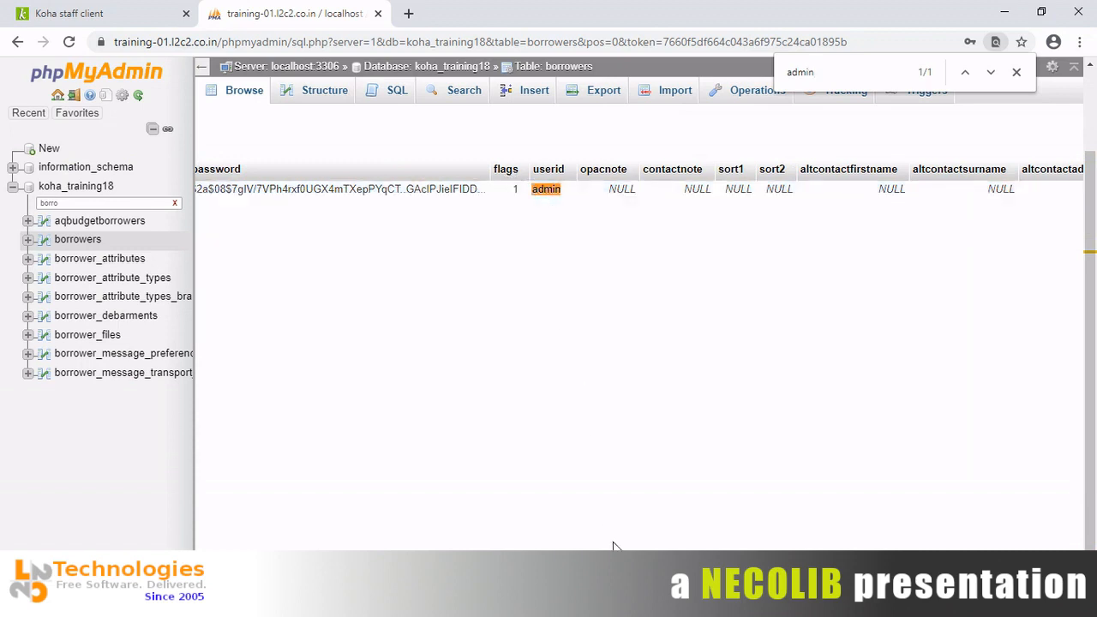
scroll(638, 180, left, 3)
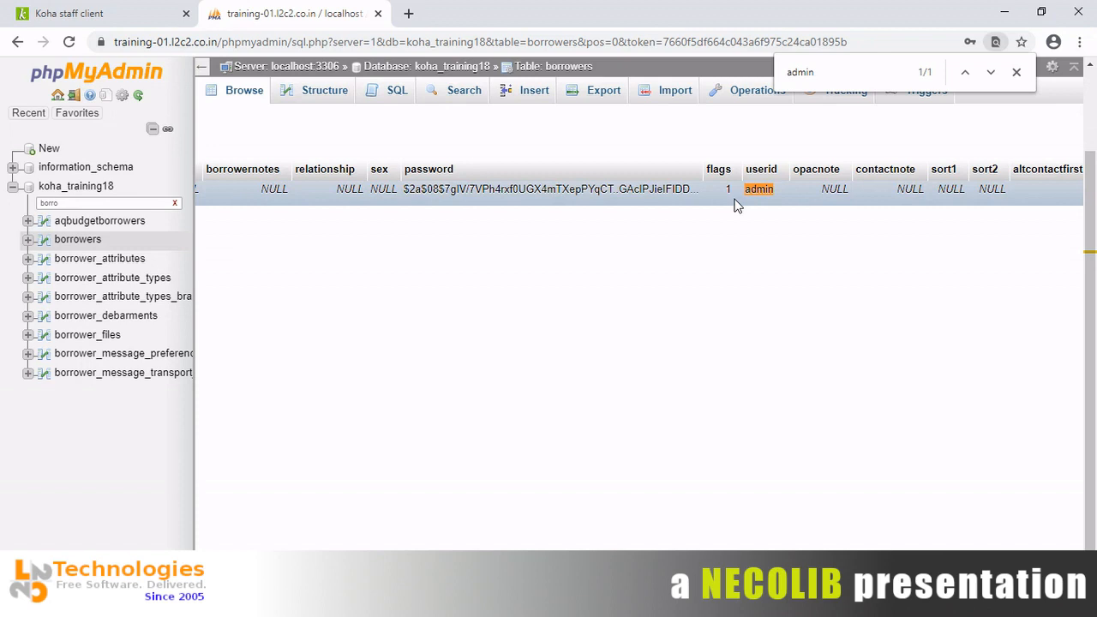
scroll(638, 342, left, 15)
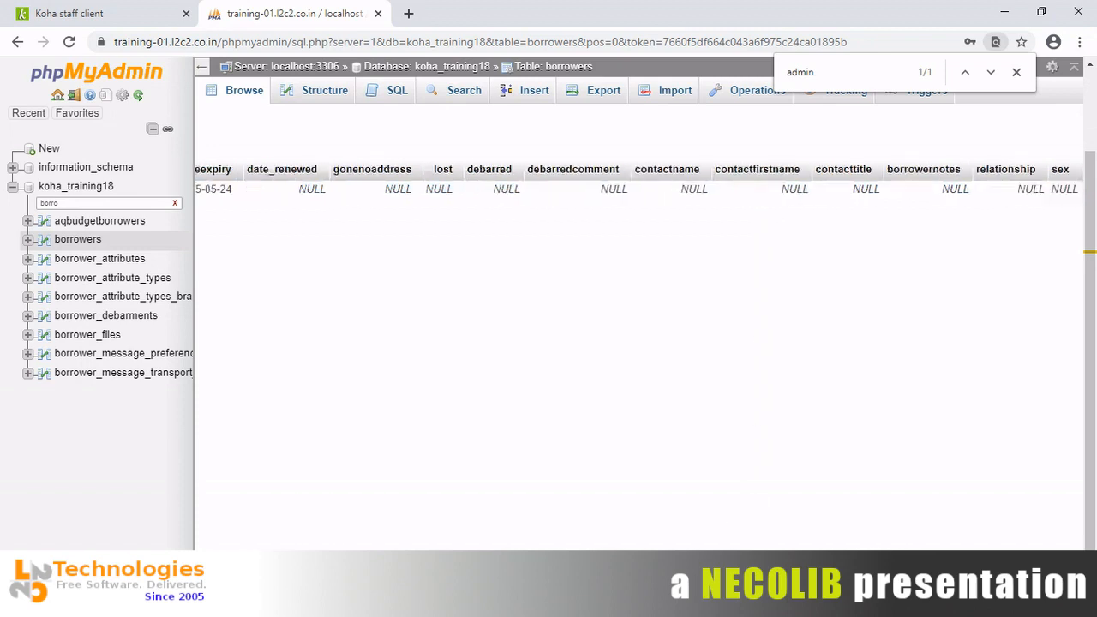
scroll(638, 343, left, 8)
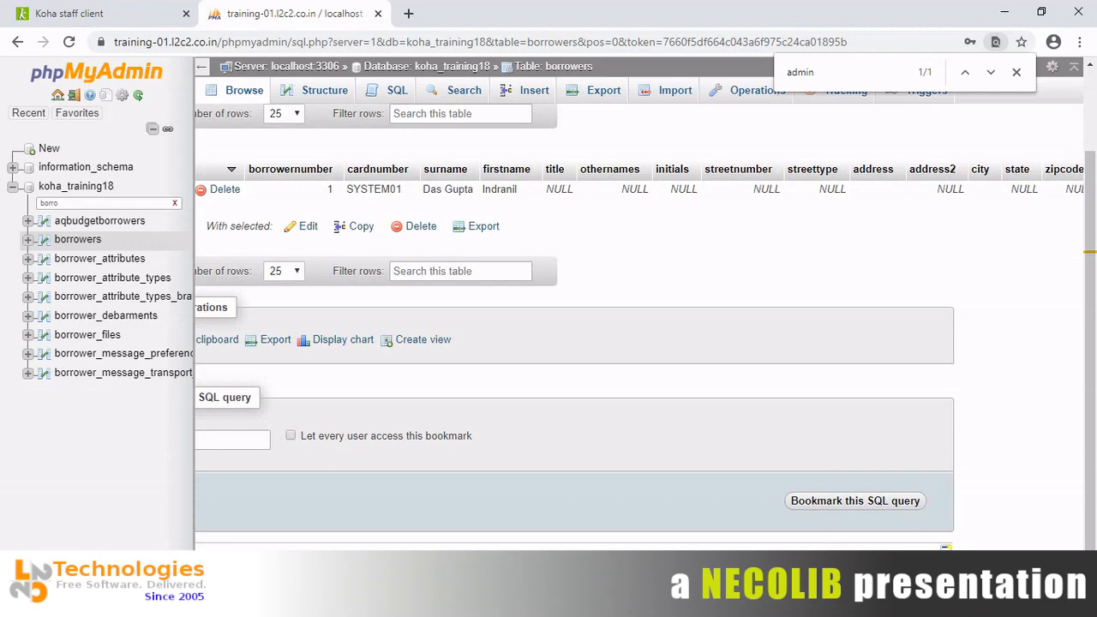
Clear the 'borro' filter and return to the koha_training18 table list.
double_click(140, 208)
key(BackSpace)
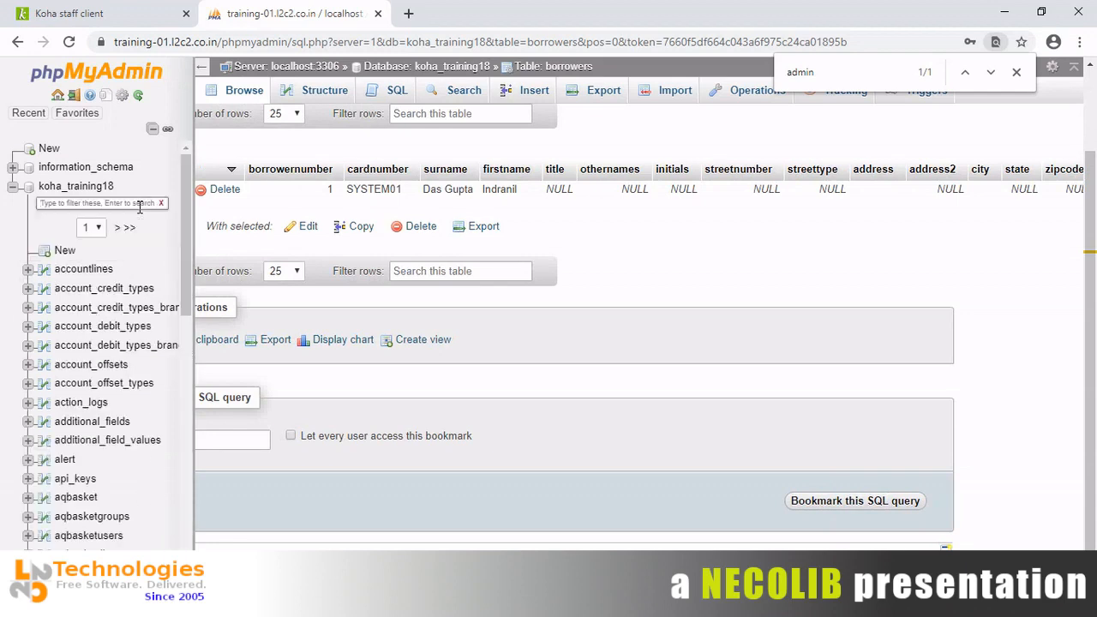
click(90, 187)
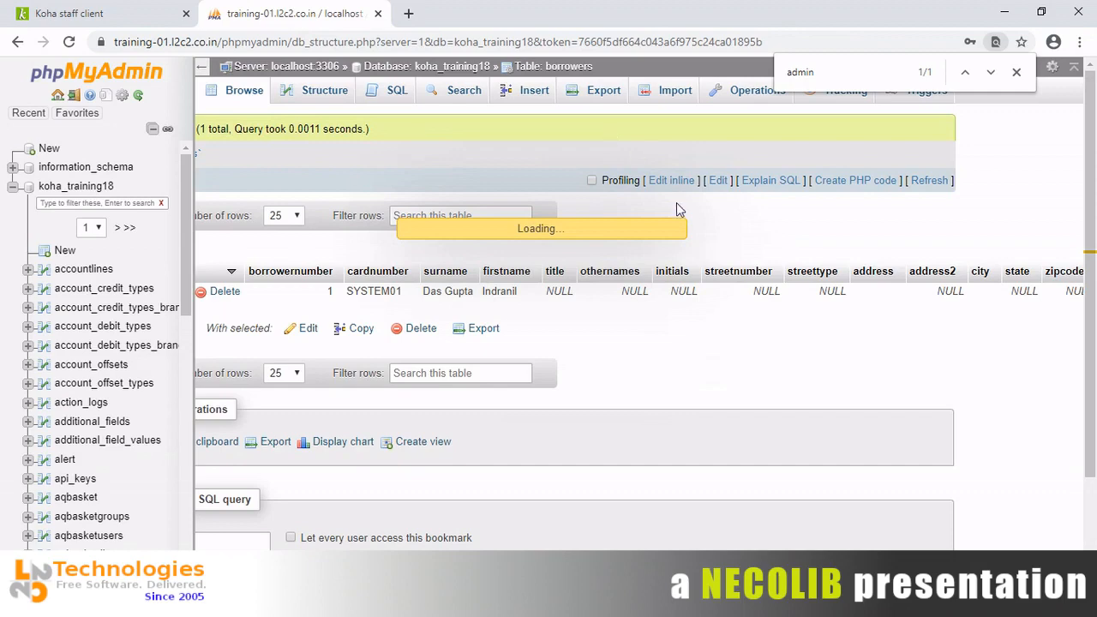
Switch to the Koha staff client tab showing IDG's Demo Library home page as admin.
click(62, 7)
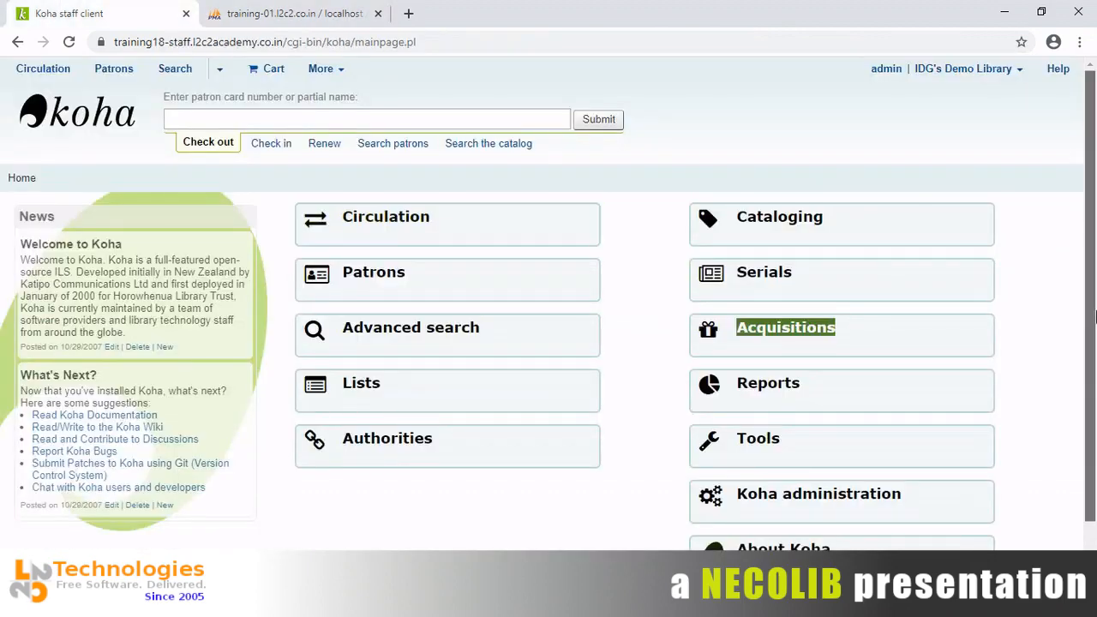
drag(1095, 317, 1095, 375)
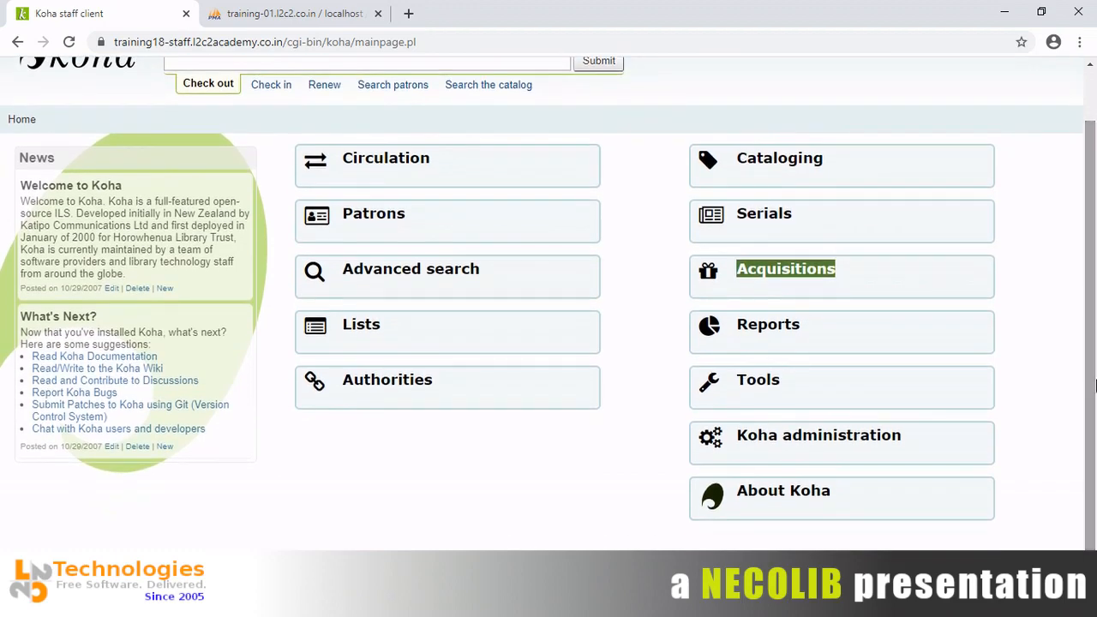